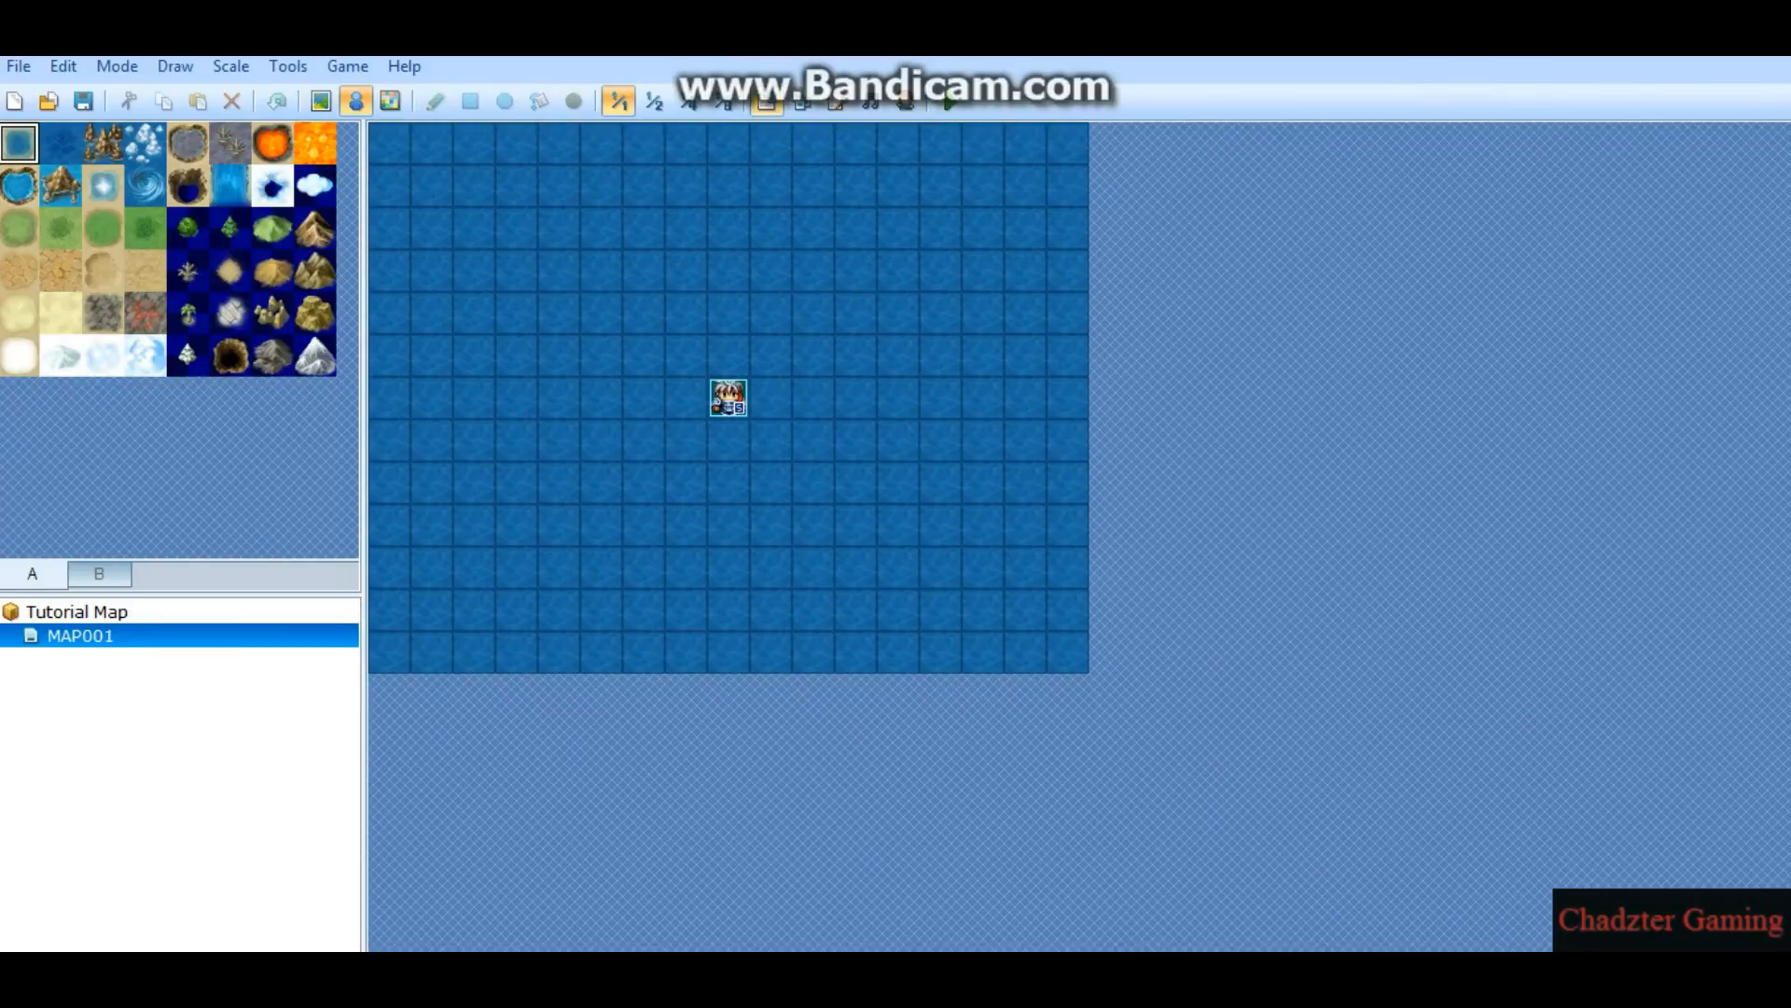
Step: Open the database's animation settings and select animation 111, cross slash
click(766, 101)
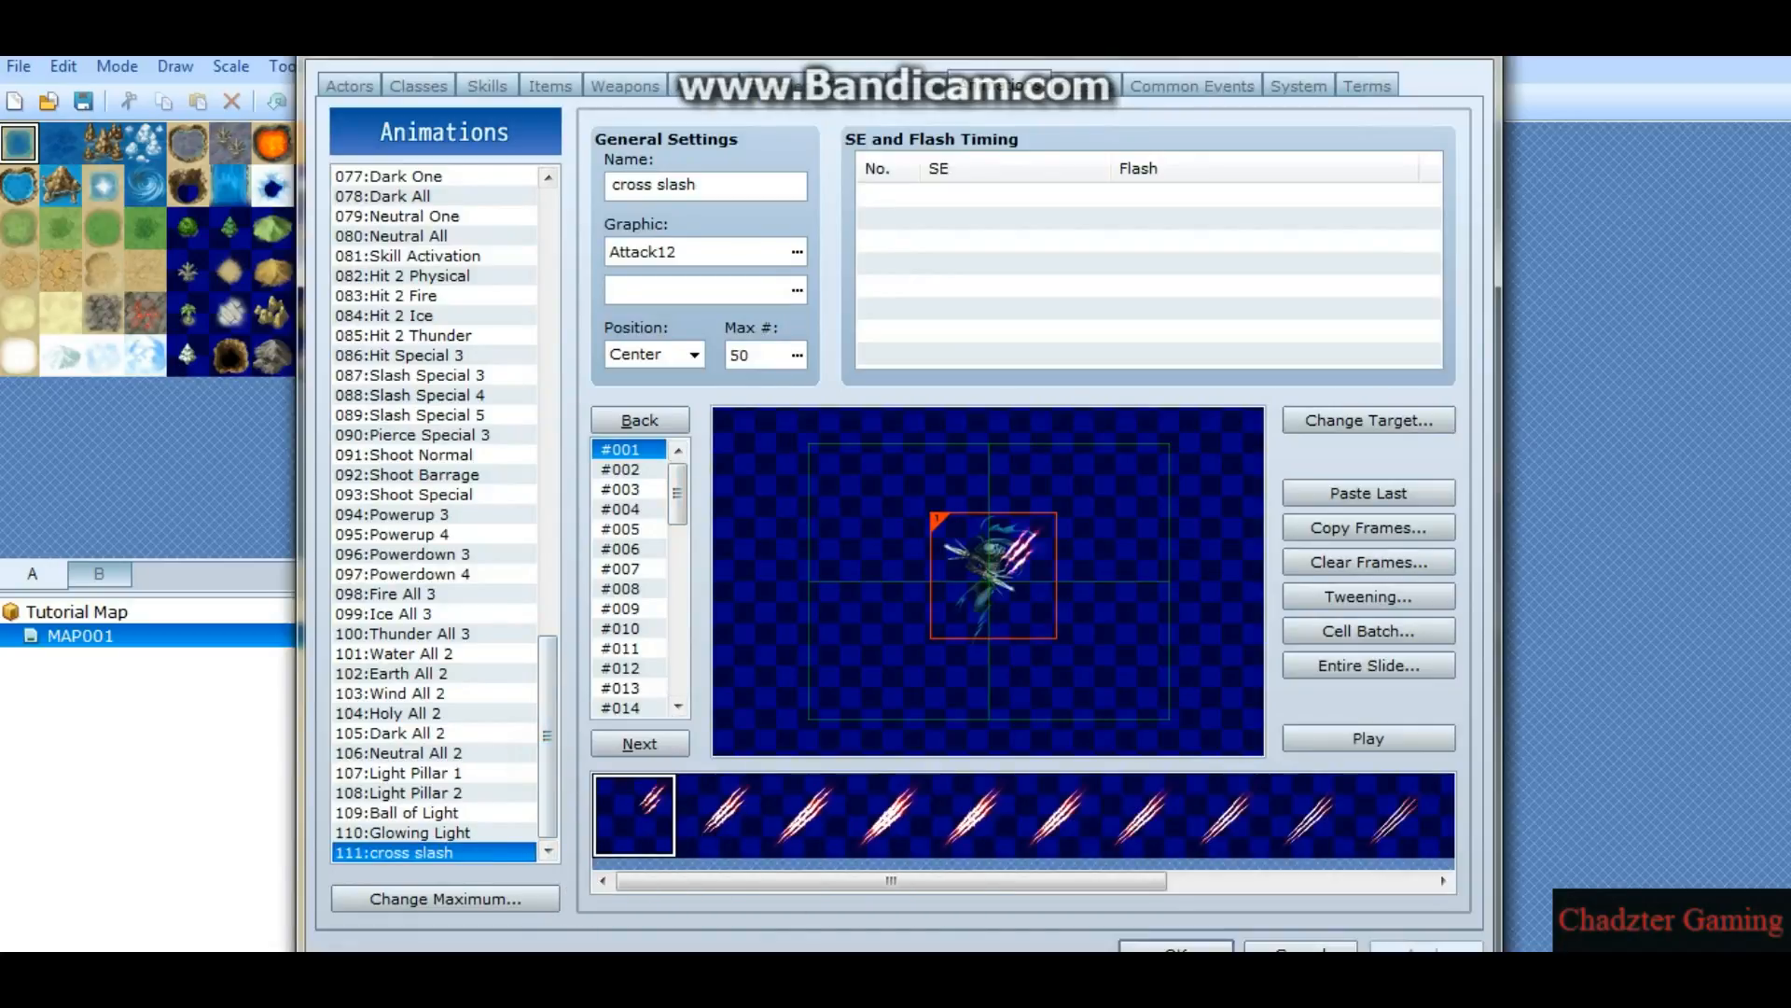
click(447, 831)
click(438, 852)
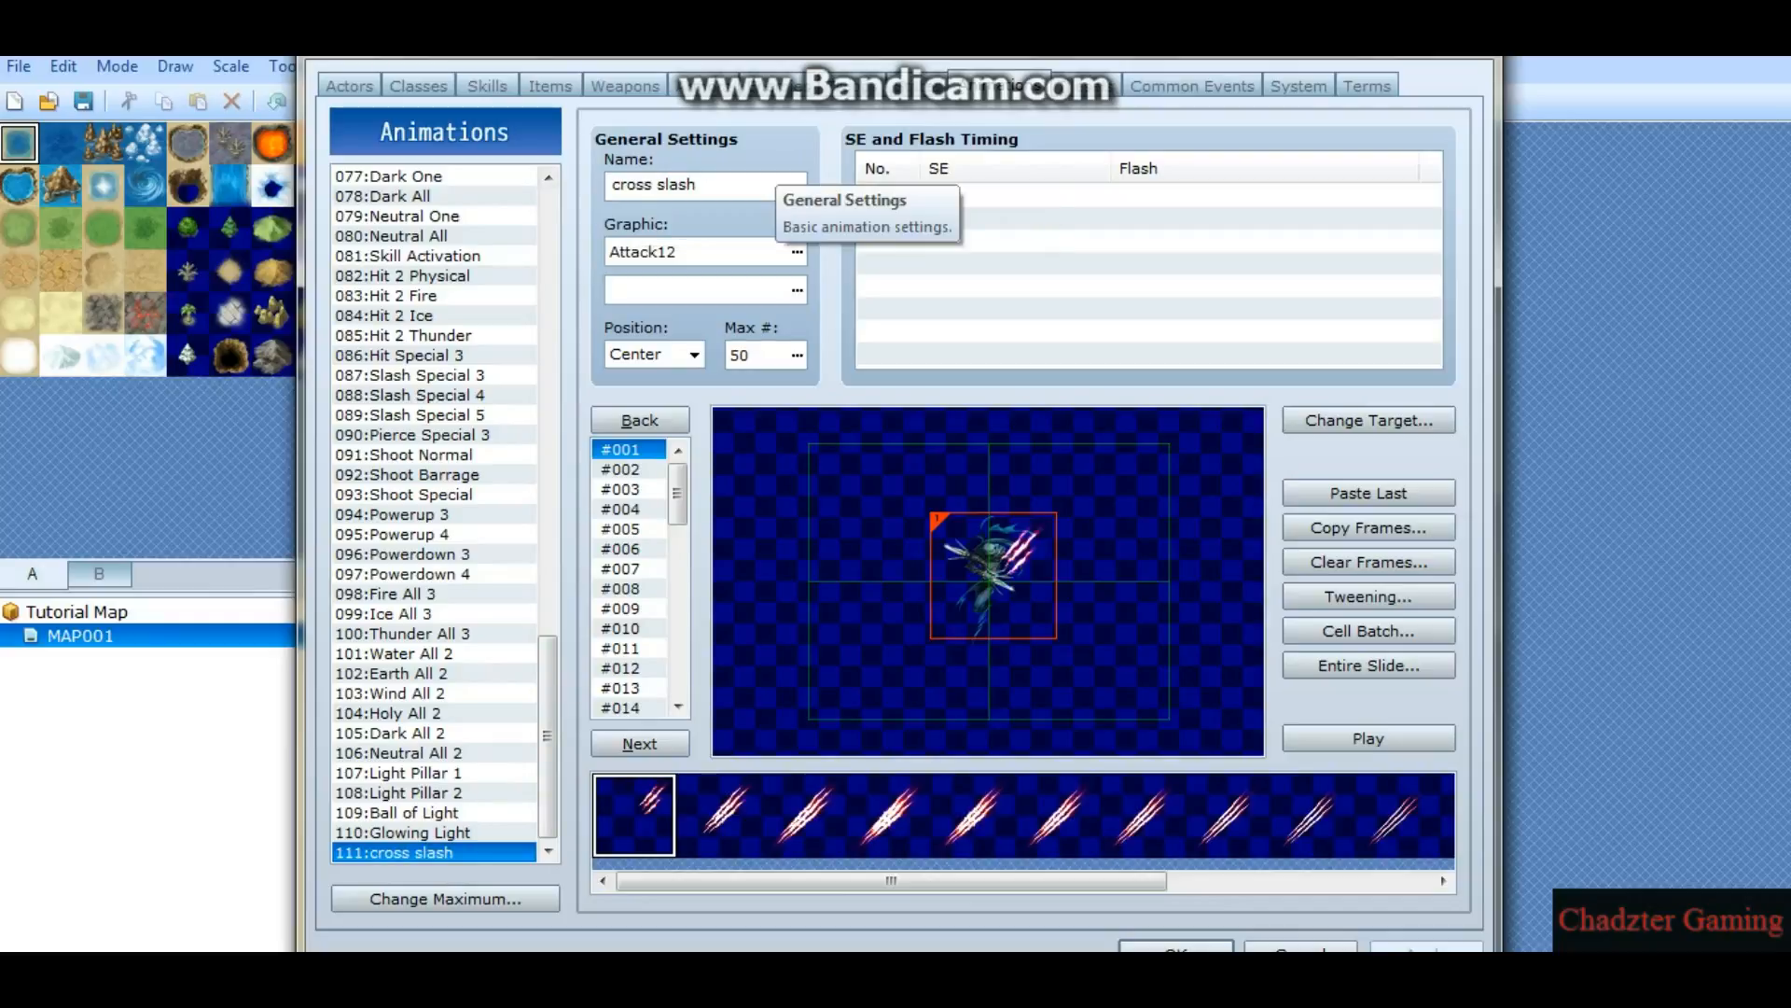
mouse_move(537, 735)
mouse_down()
mouse_move(543, 483)
mouse_move(547, 748)
mouse_up()
click(547, 748)
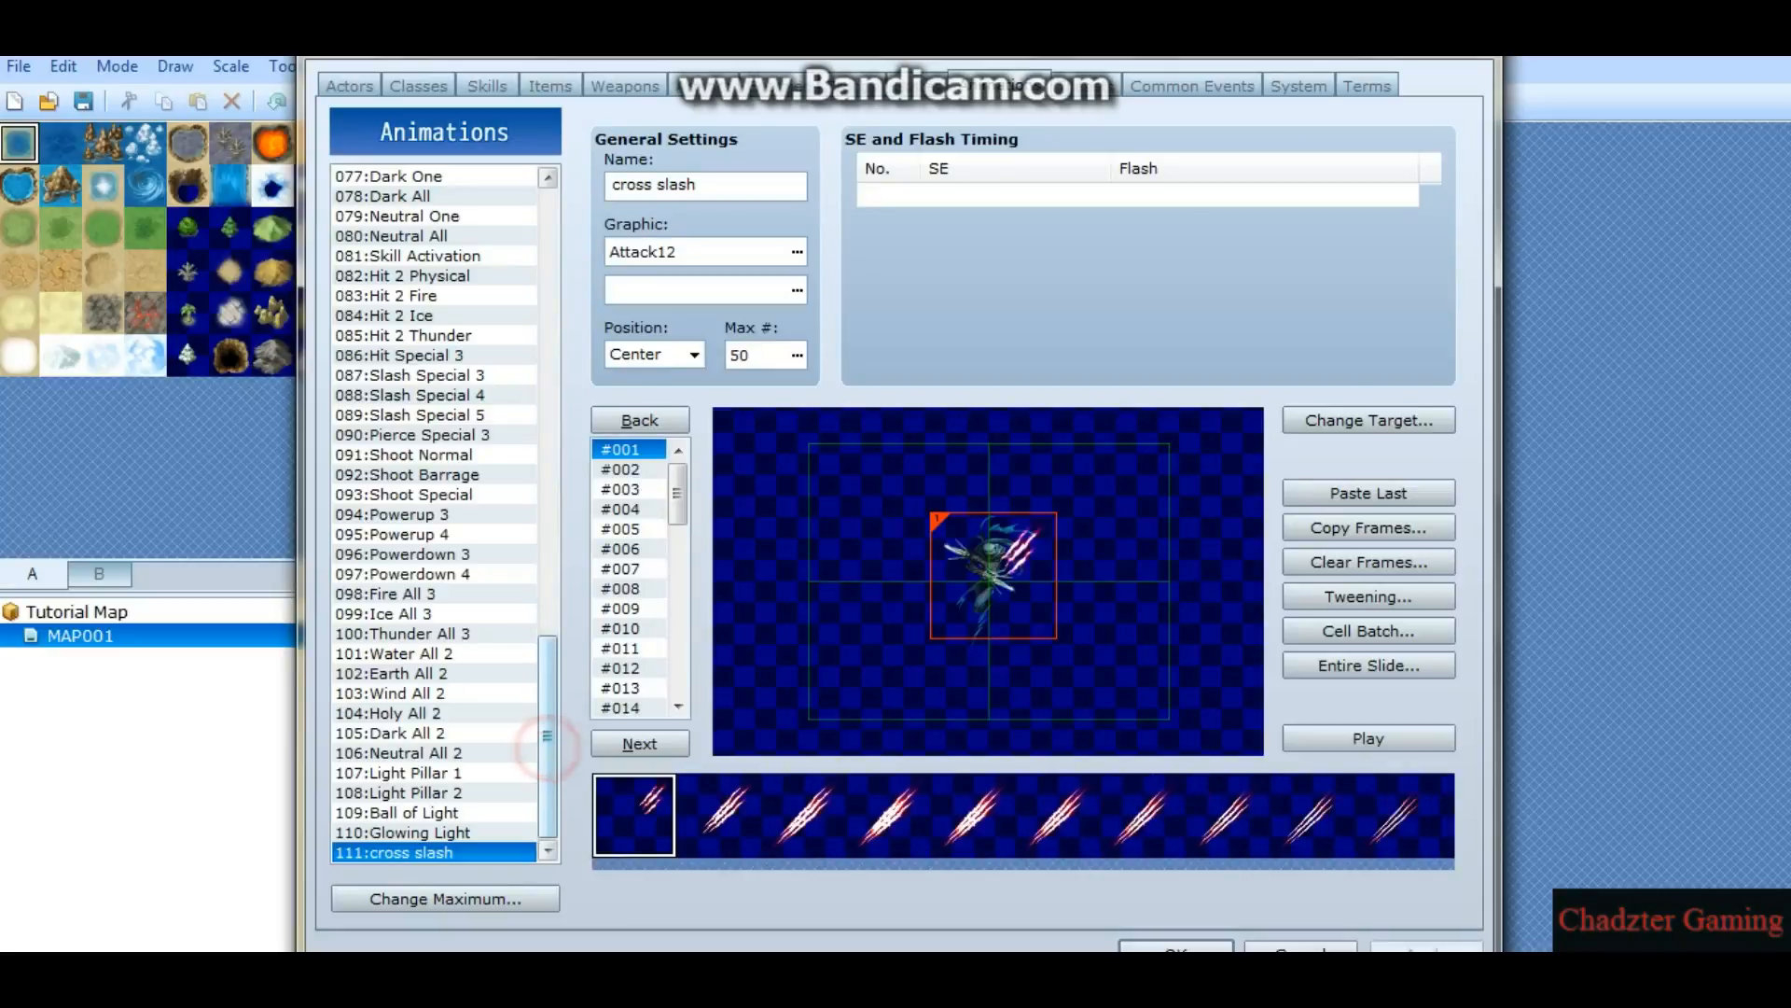
click(438, 832)
click(438, 852)
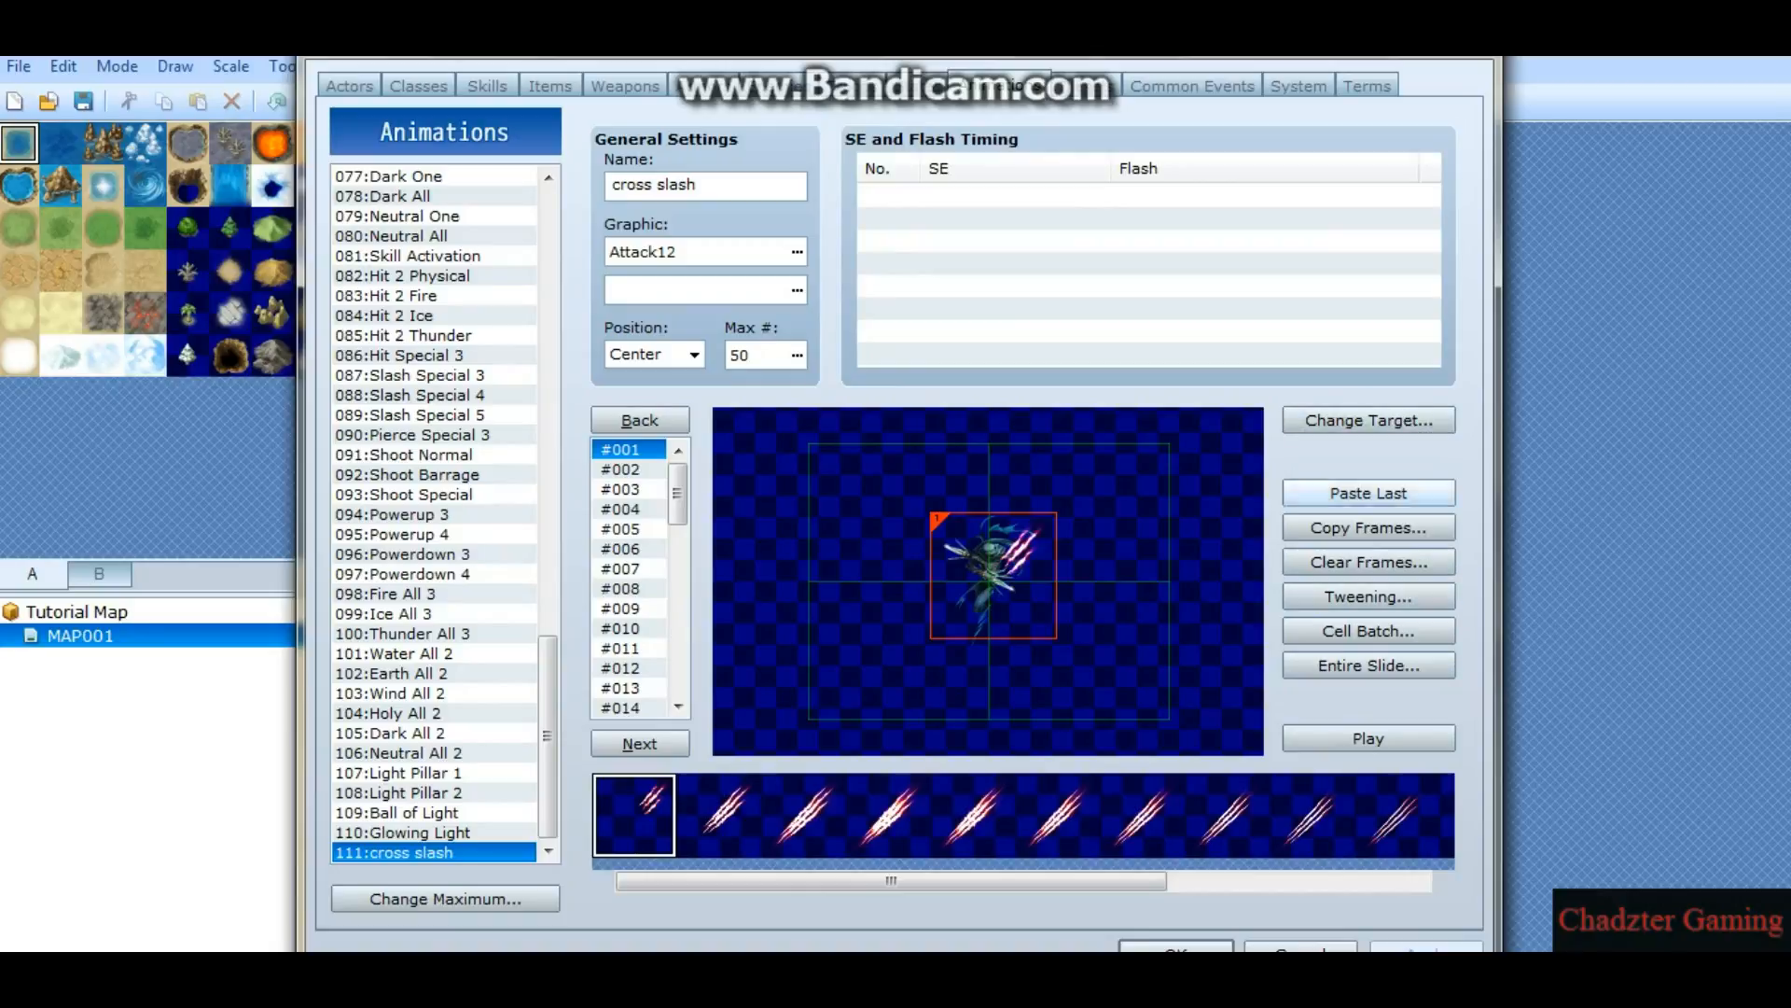
Step: Preview several battler graphics and set the animation's editing target to Evilgod
click(1365, 462)
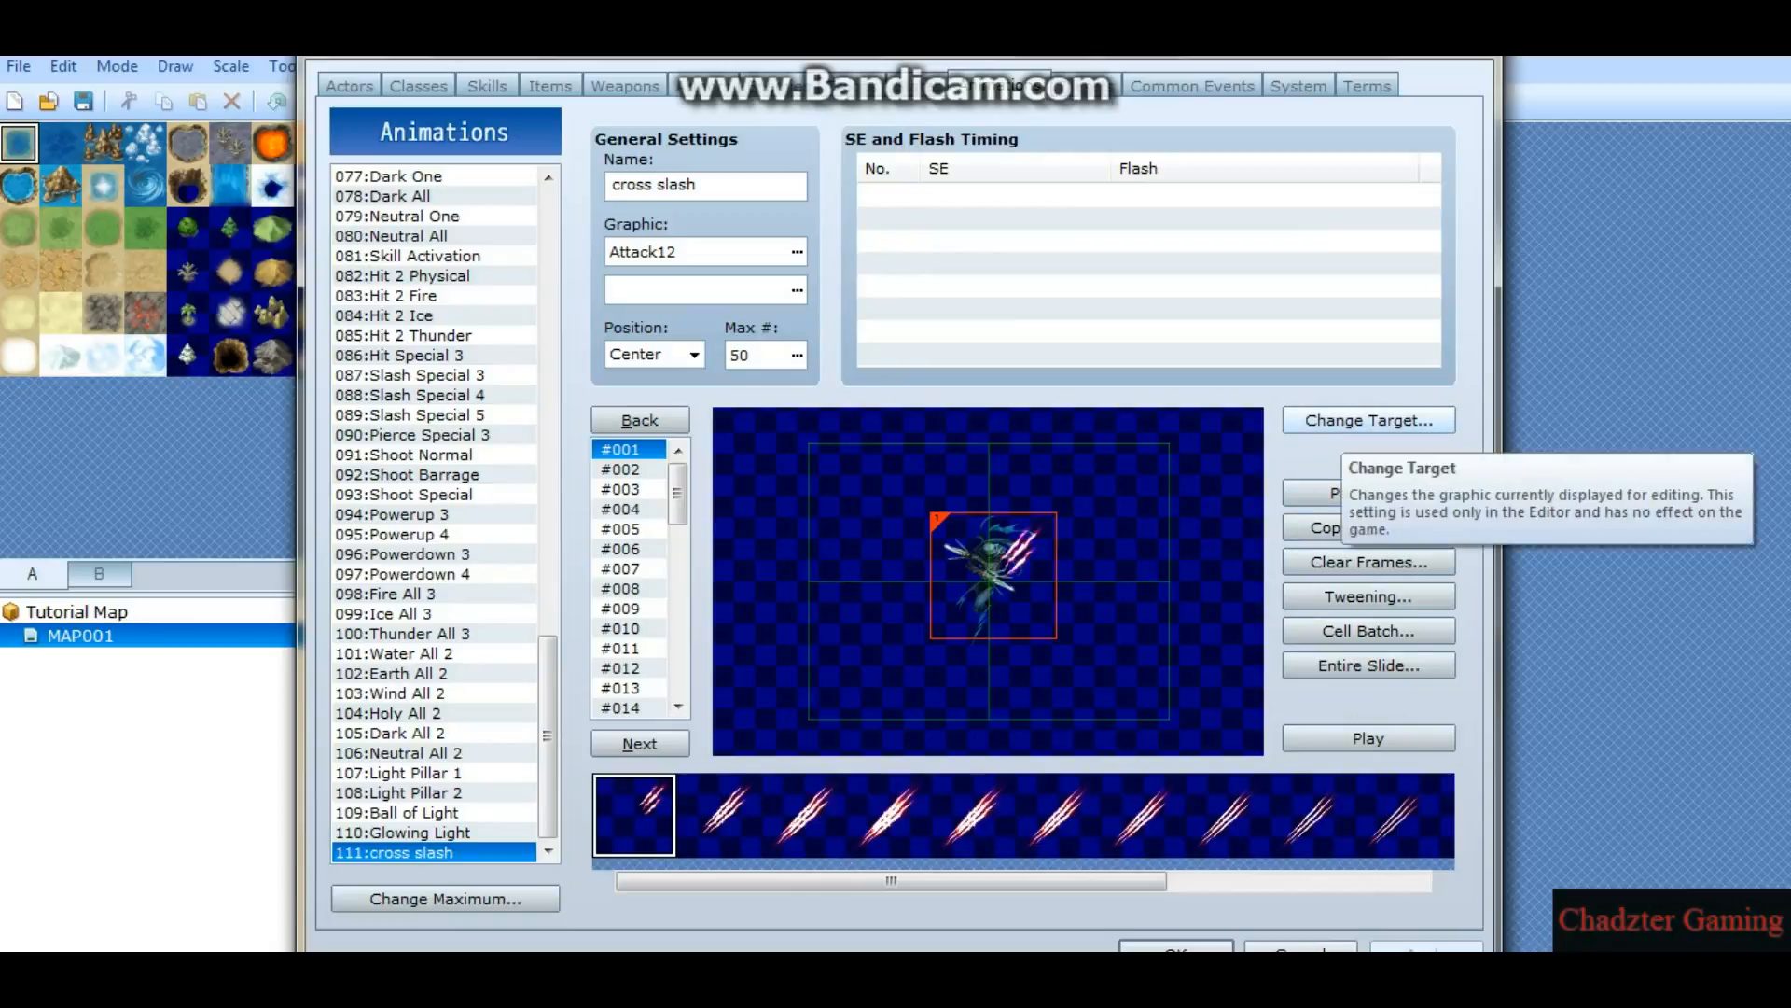
click(1390, 422)
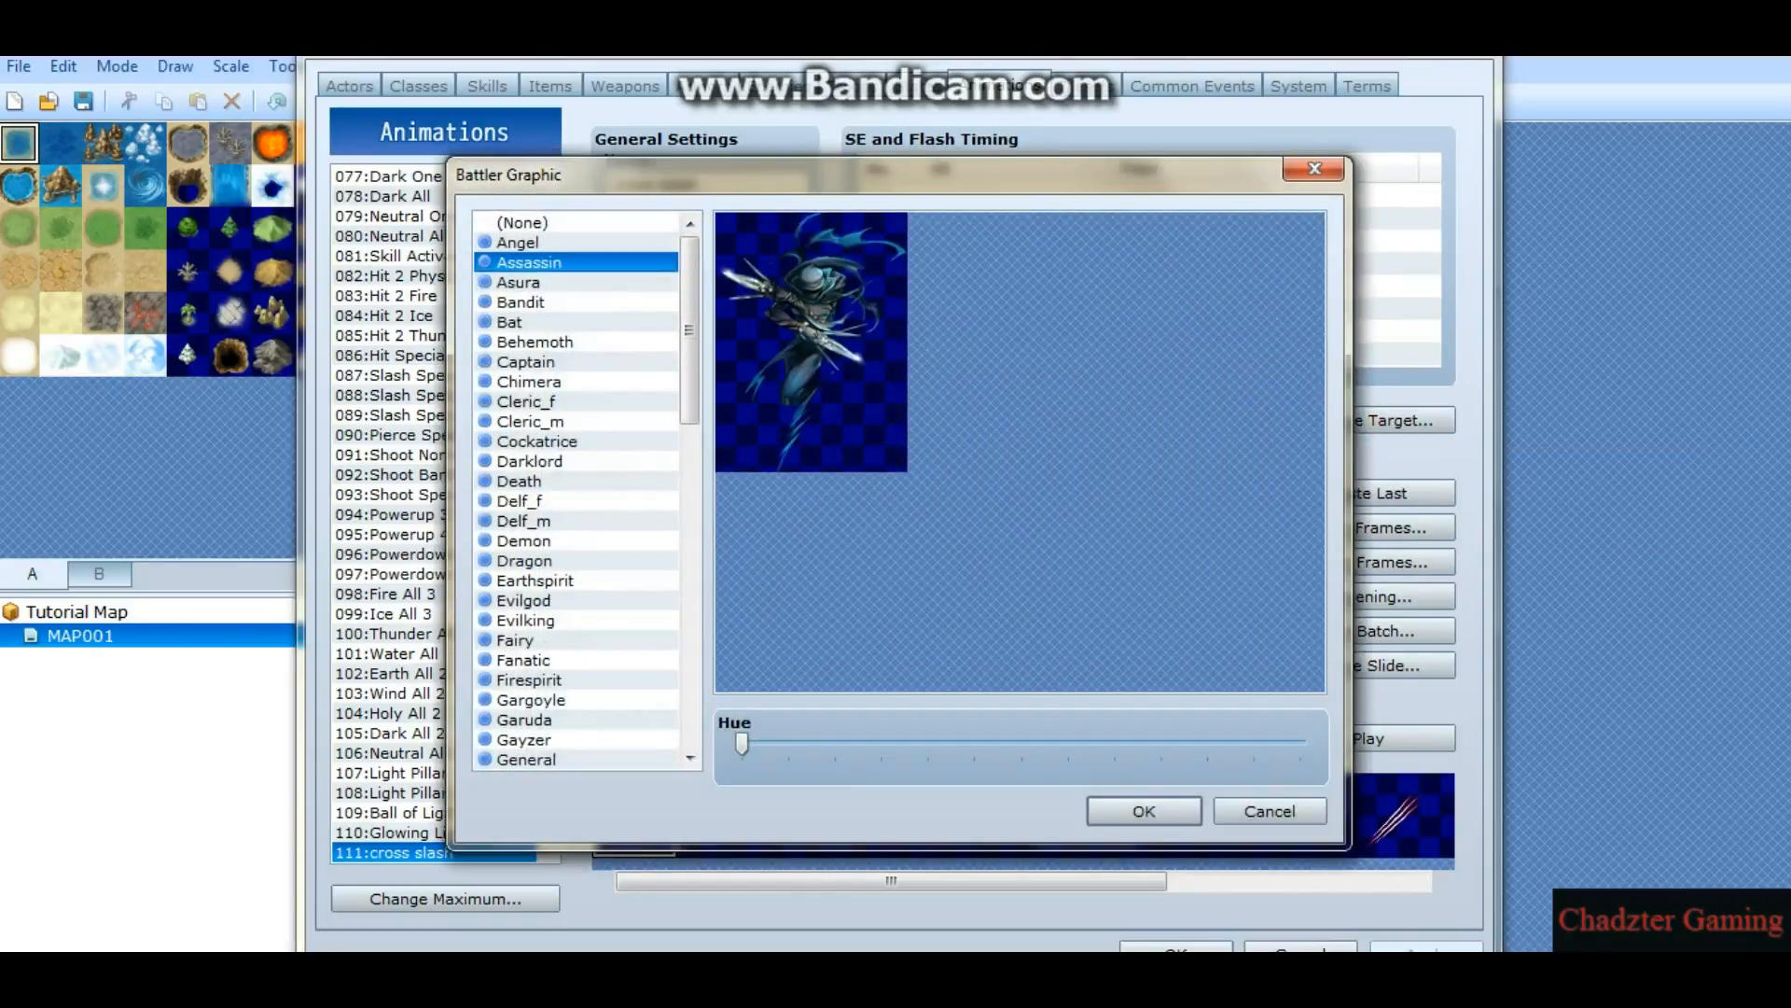
click(583, 342)
click(569, 461)
click(541, 640)
click(531, 540)
click(551, 658)
click(565, 440)
click(559, 540)
click(557, 653)
click(555, 503)
click(562, 579)
click(558, 621)
click(561, 600)
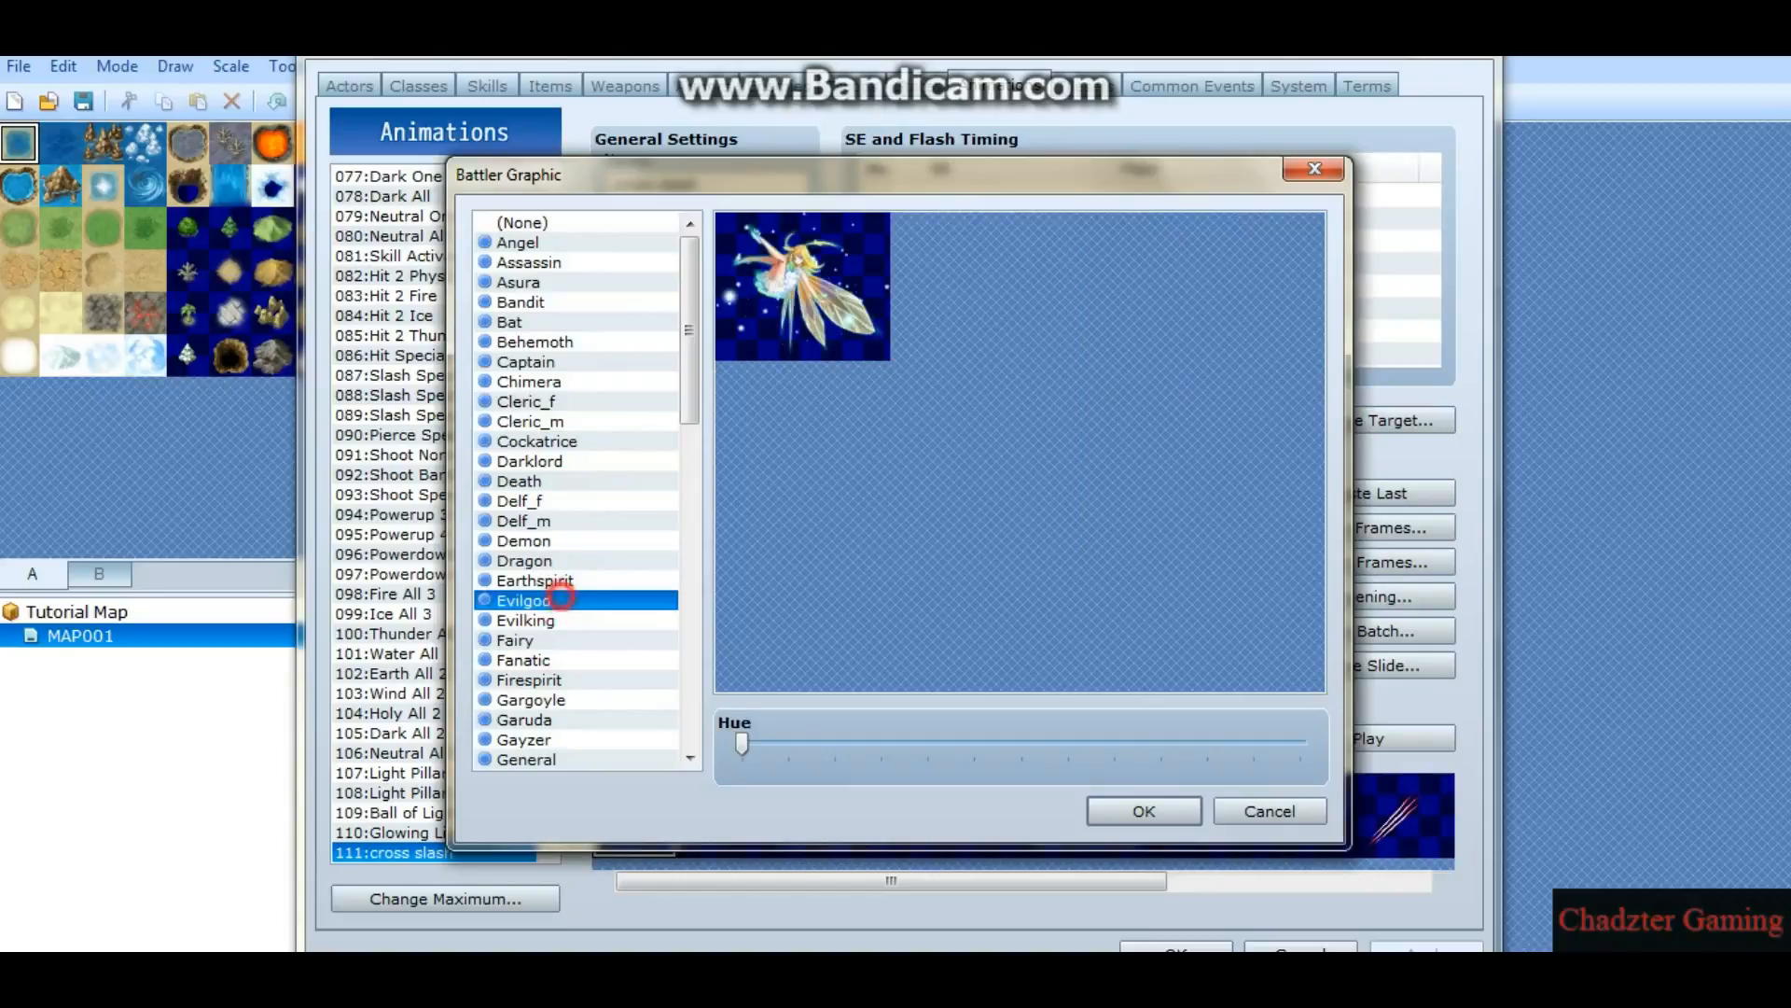
click(1133, 808)
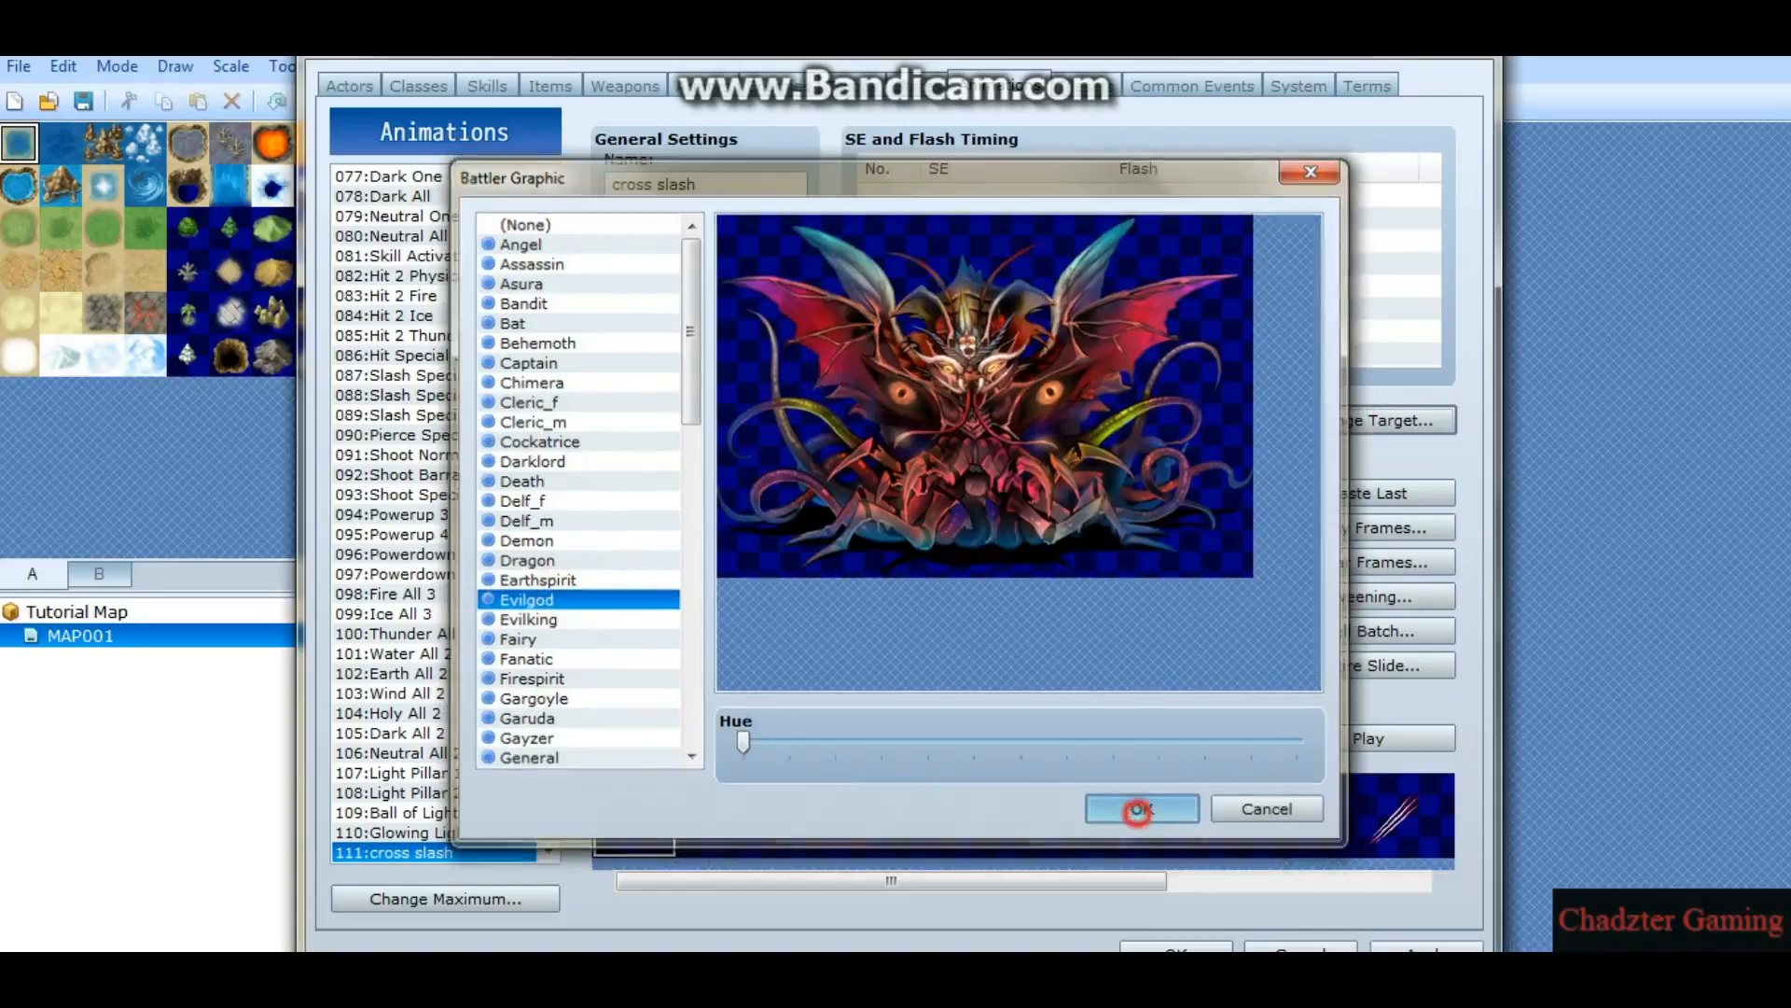
Step: Move the slash cell in frame #001 over the target to (0, 8), (0, 0) and (-16, 8) in turn
mouse_move(993, 576)
mouse_down()
mouse_move(973, 571)
mouse_move(957, 603)
mouse_move(983, 608)
mouse_move(989, 586)
mouse_up()
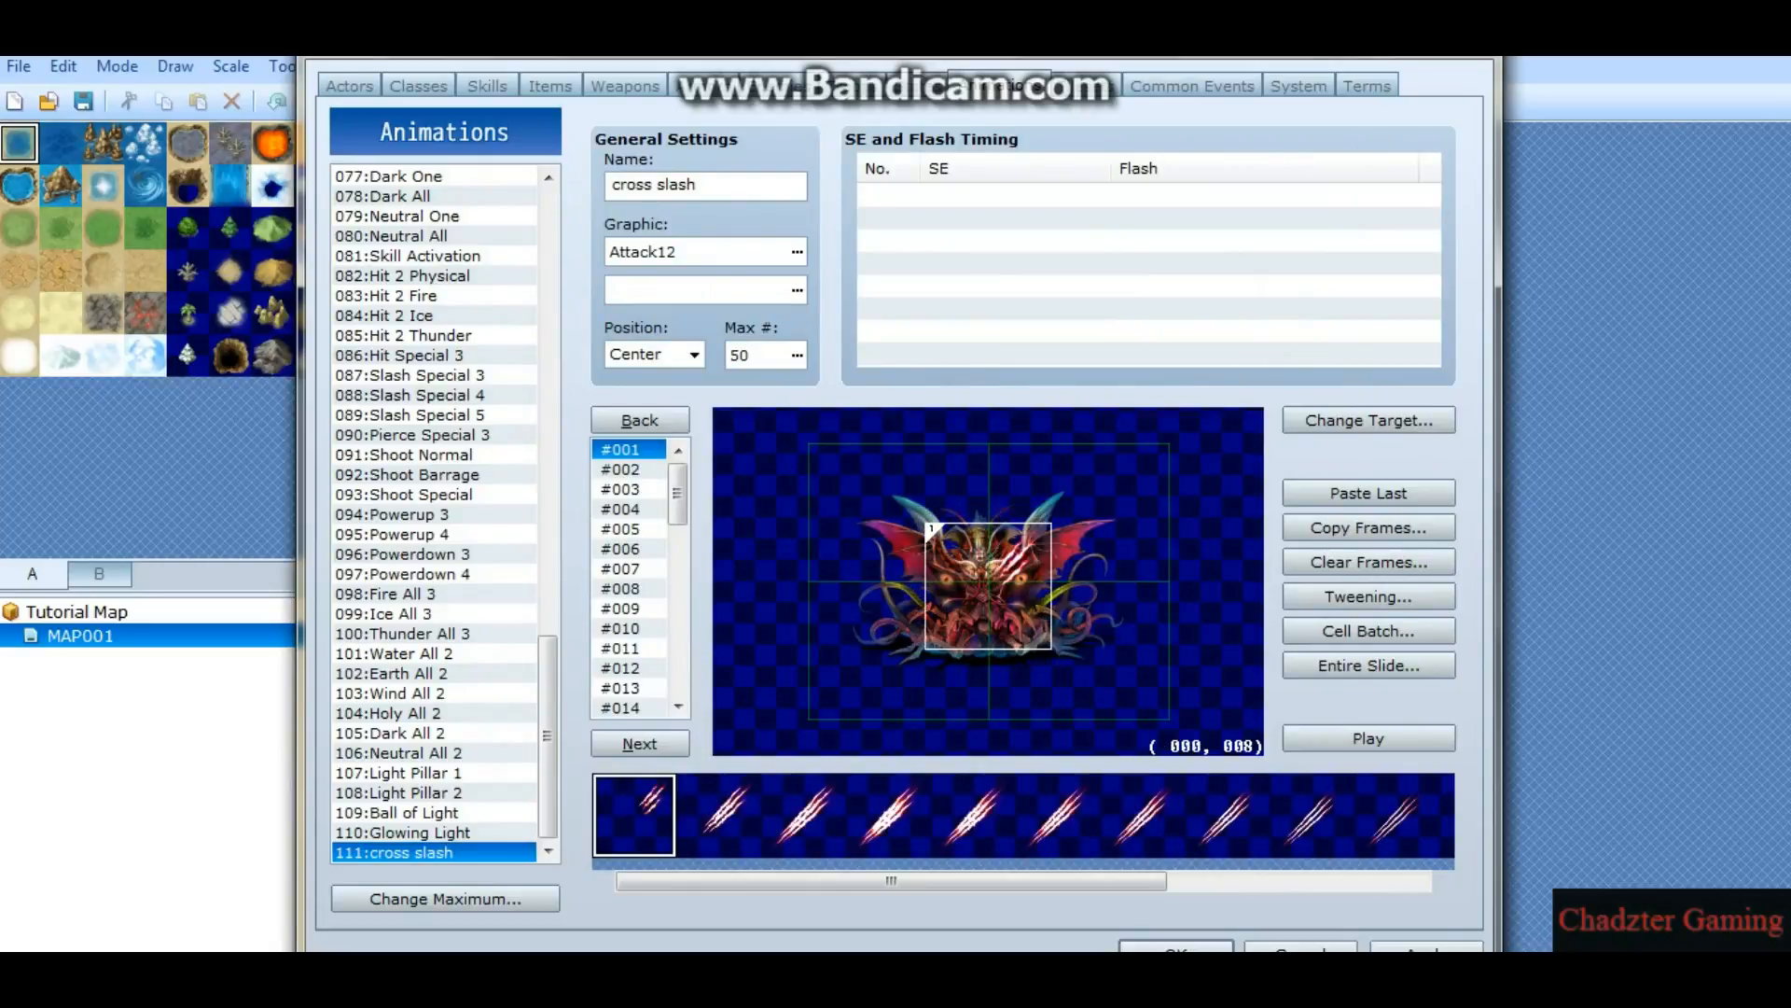
mouse_move(989, 587)
mouse_down()
mouse_move(999, 646)
mouse_move(980, 544)
mouse_move(985, 603)
mouse_move(1005, 581)
mouse_move(990, 581)
mouse_up()
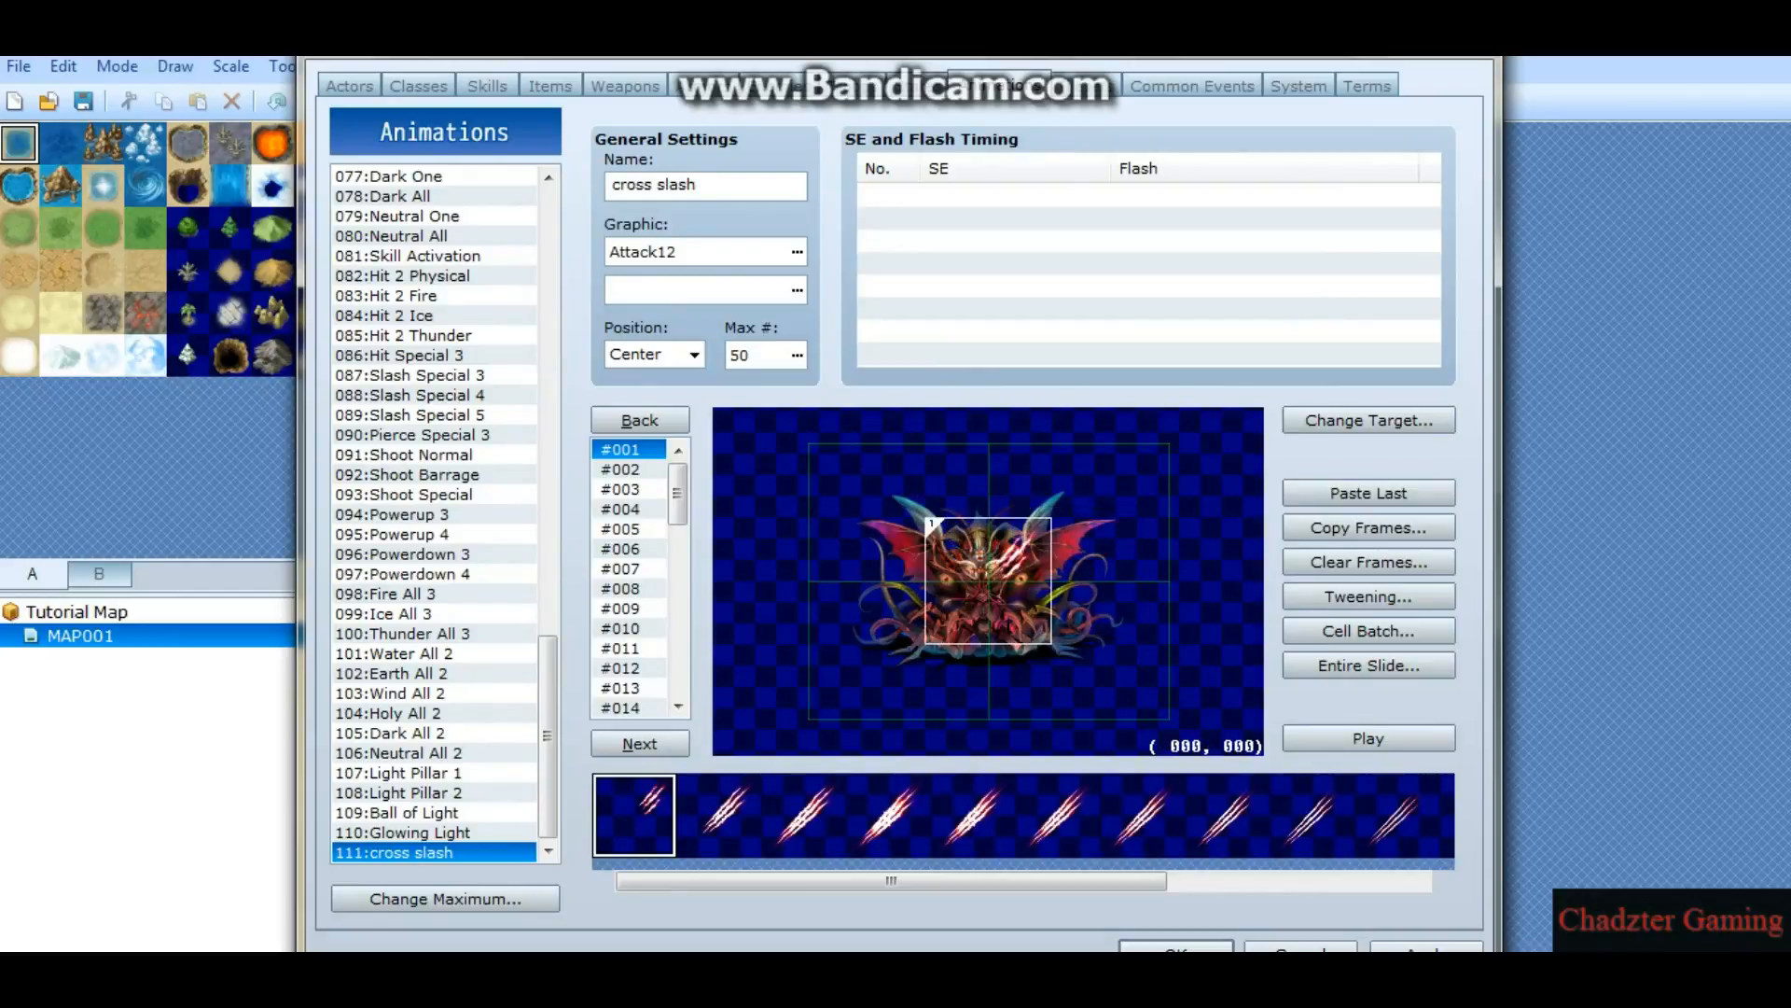
mouse_move(990, 582)
mouse_down()
mouse_move(990, 607)
mouse_move(1000, 592)
mouse_move(980, 586)
mouse_up()
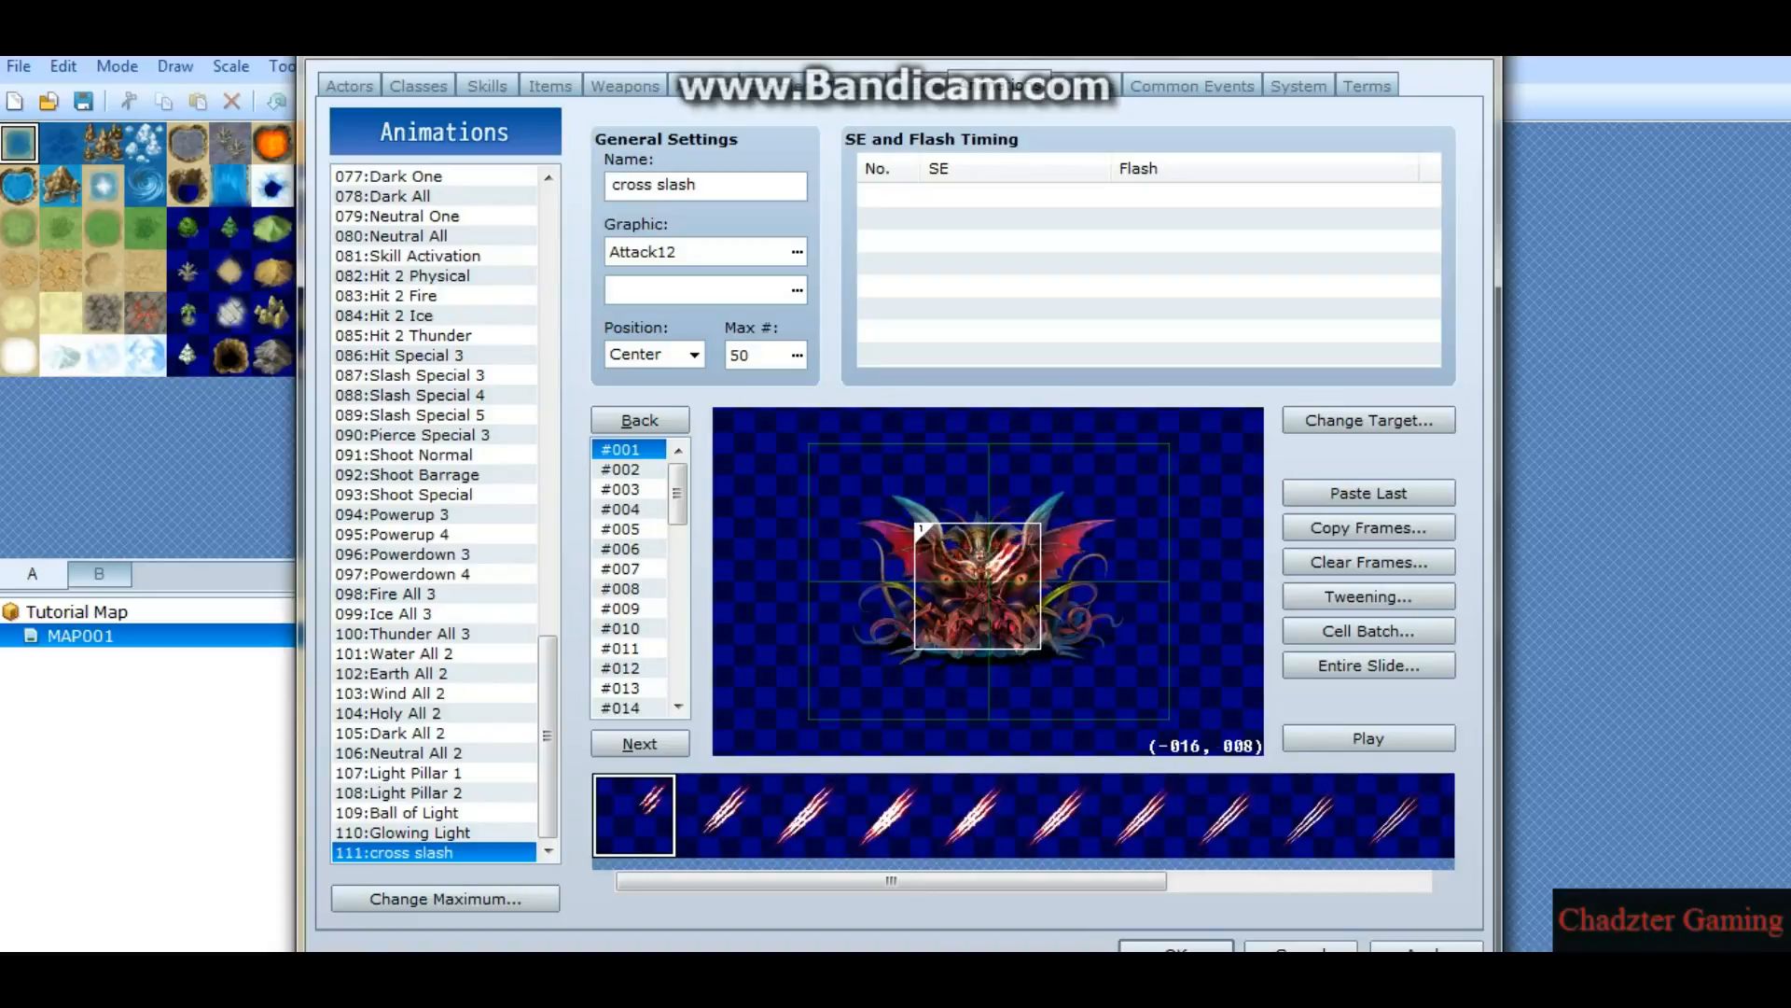
Step: Set the animation's editing target graphic to the Assassin battler
click(1369, 420)
click(532, 302)
click(528, 262)
scroll(537, 270, up, 3)
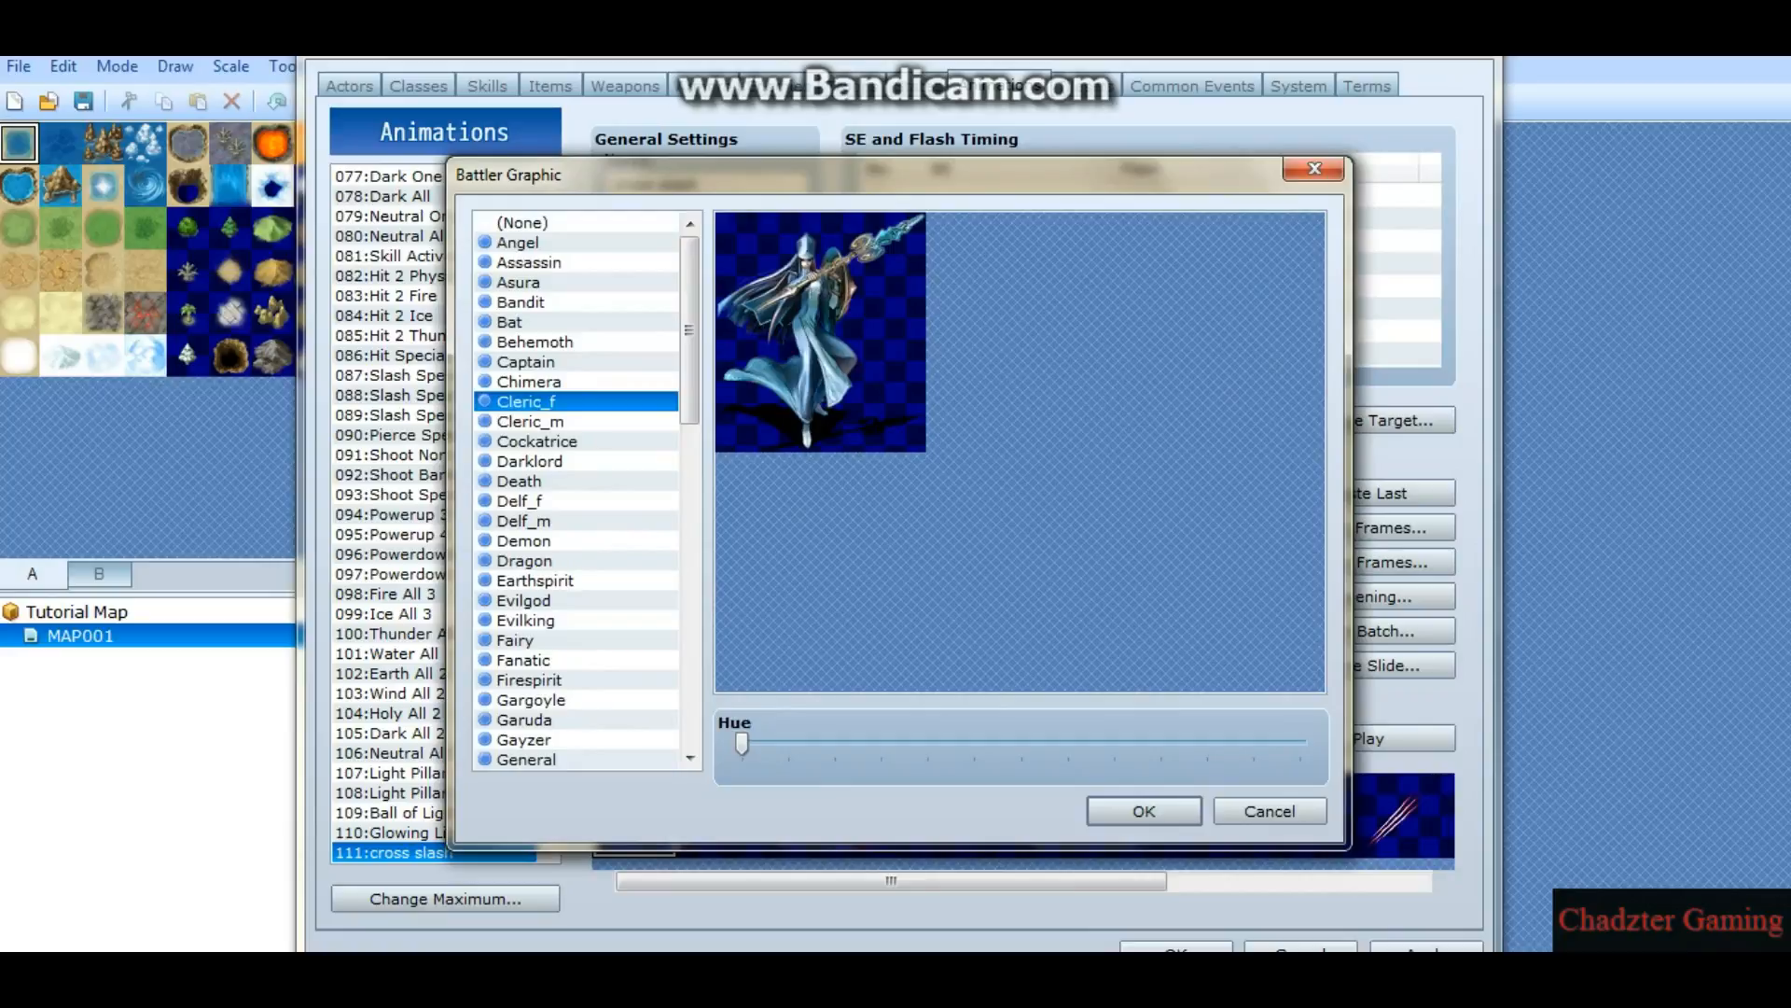
click(529, 262)
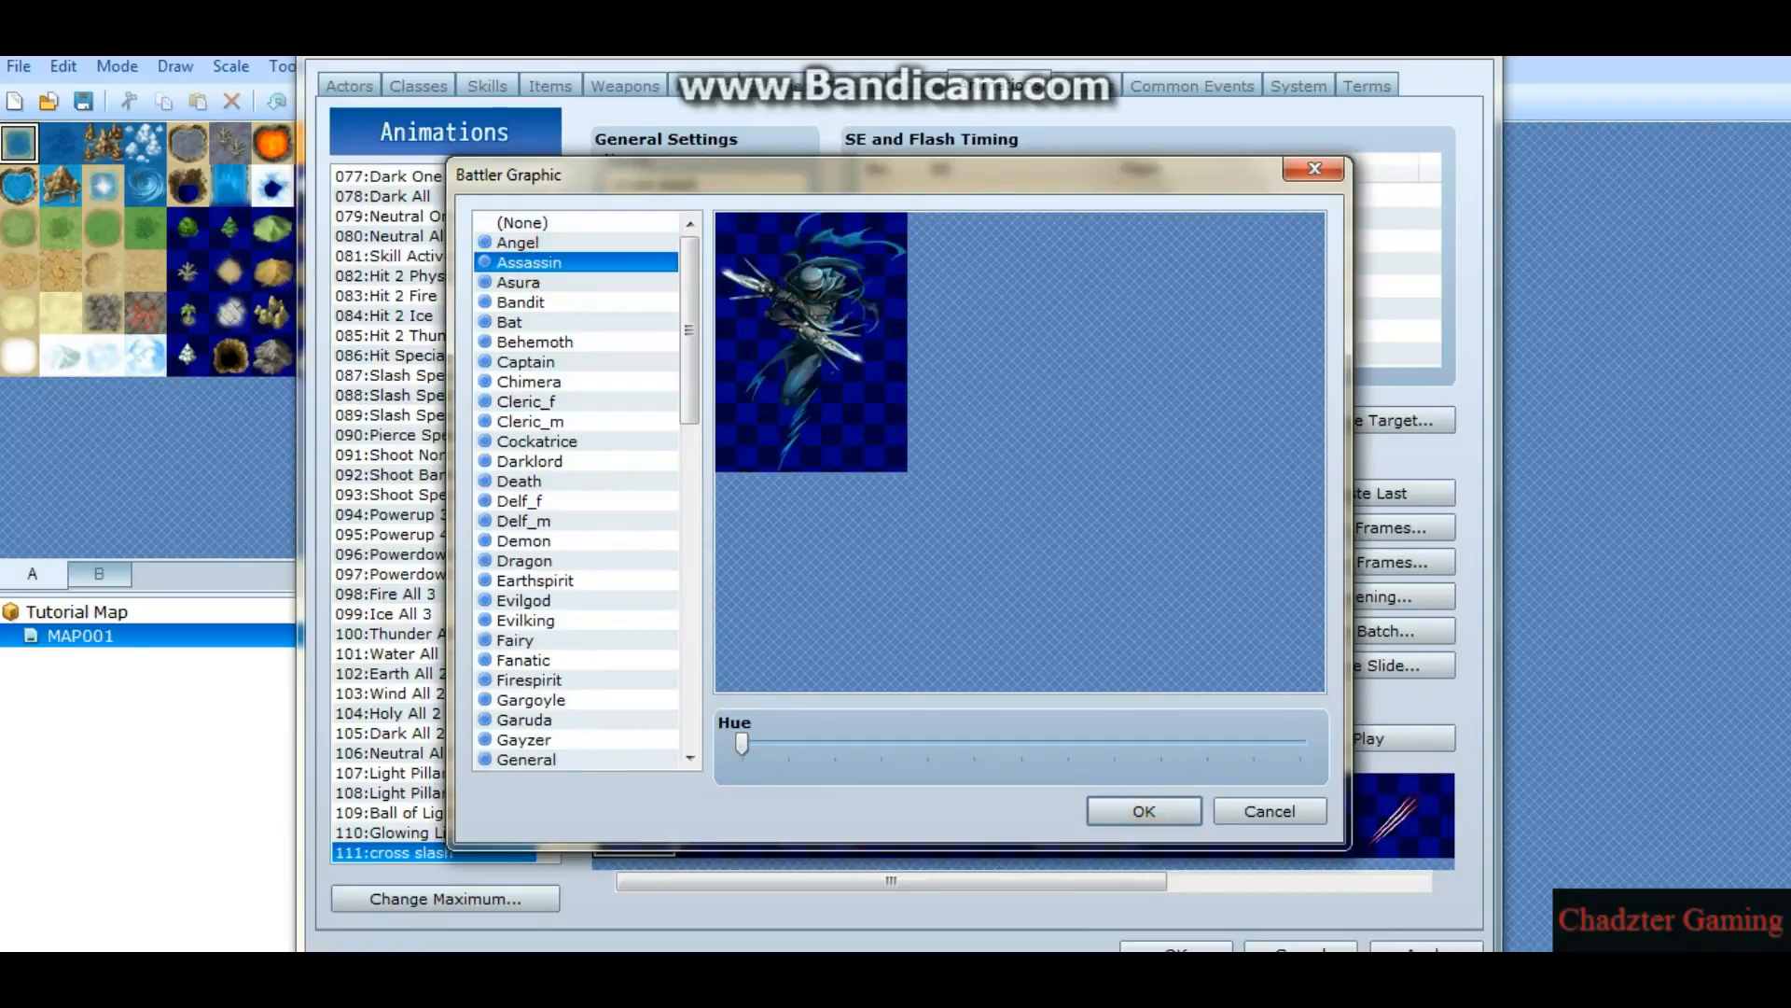
click(1141, 808)
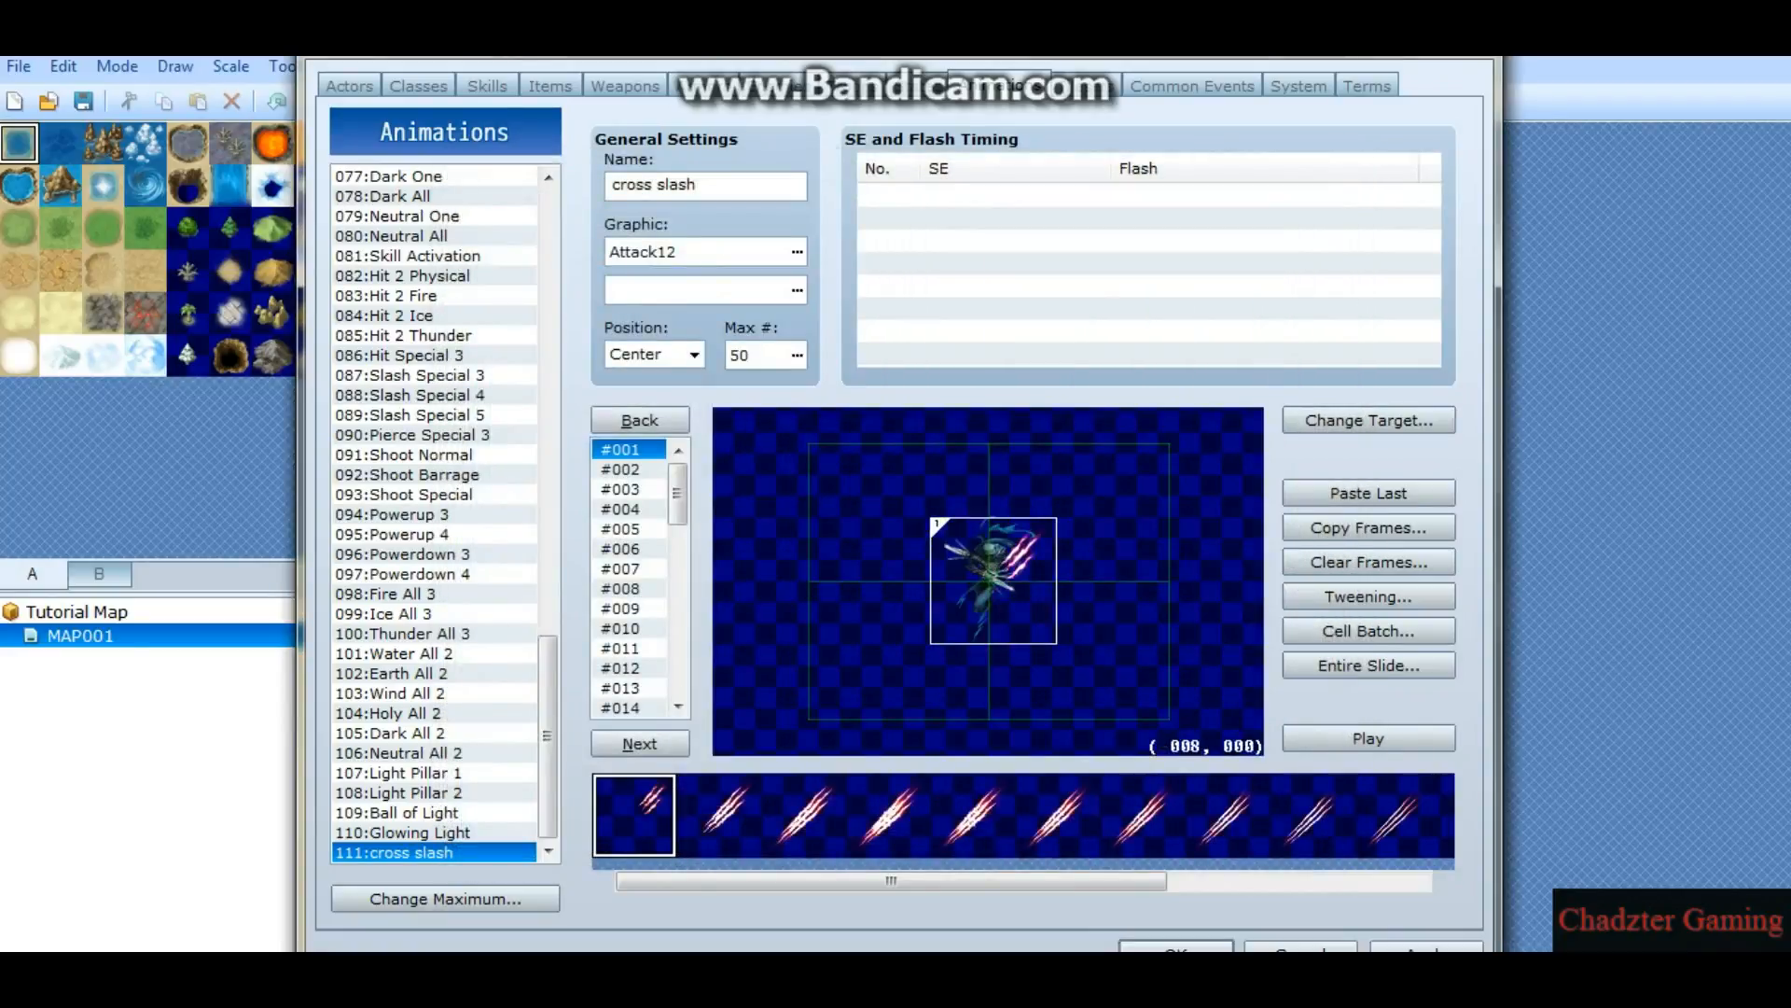
Step: Set the maximum number of frames of the cross slash animation to 70
drag(678, 494, 679, 668)
click(651, 666)
click(799, 357)
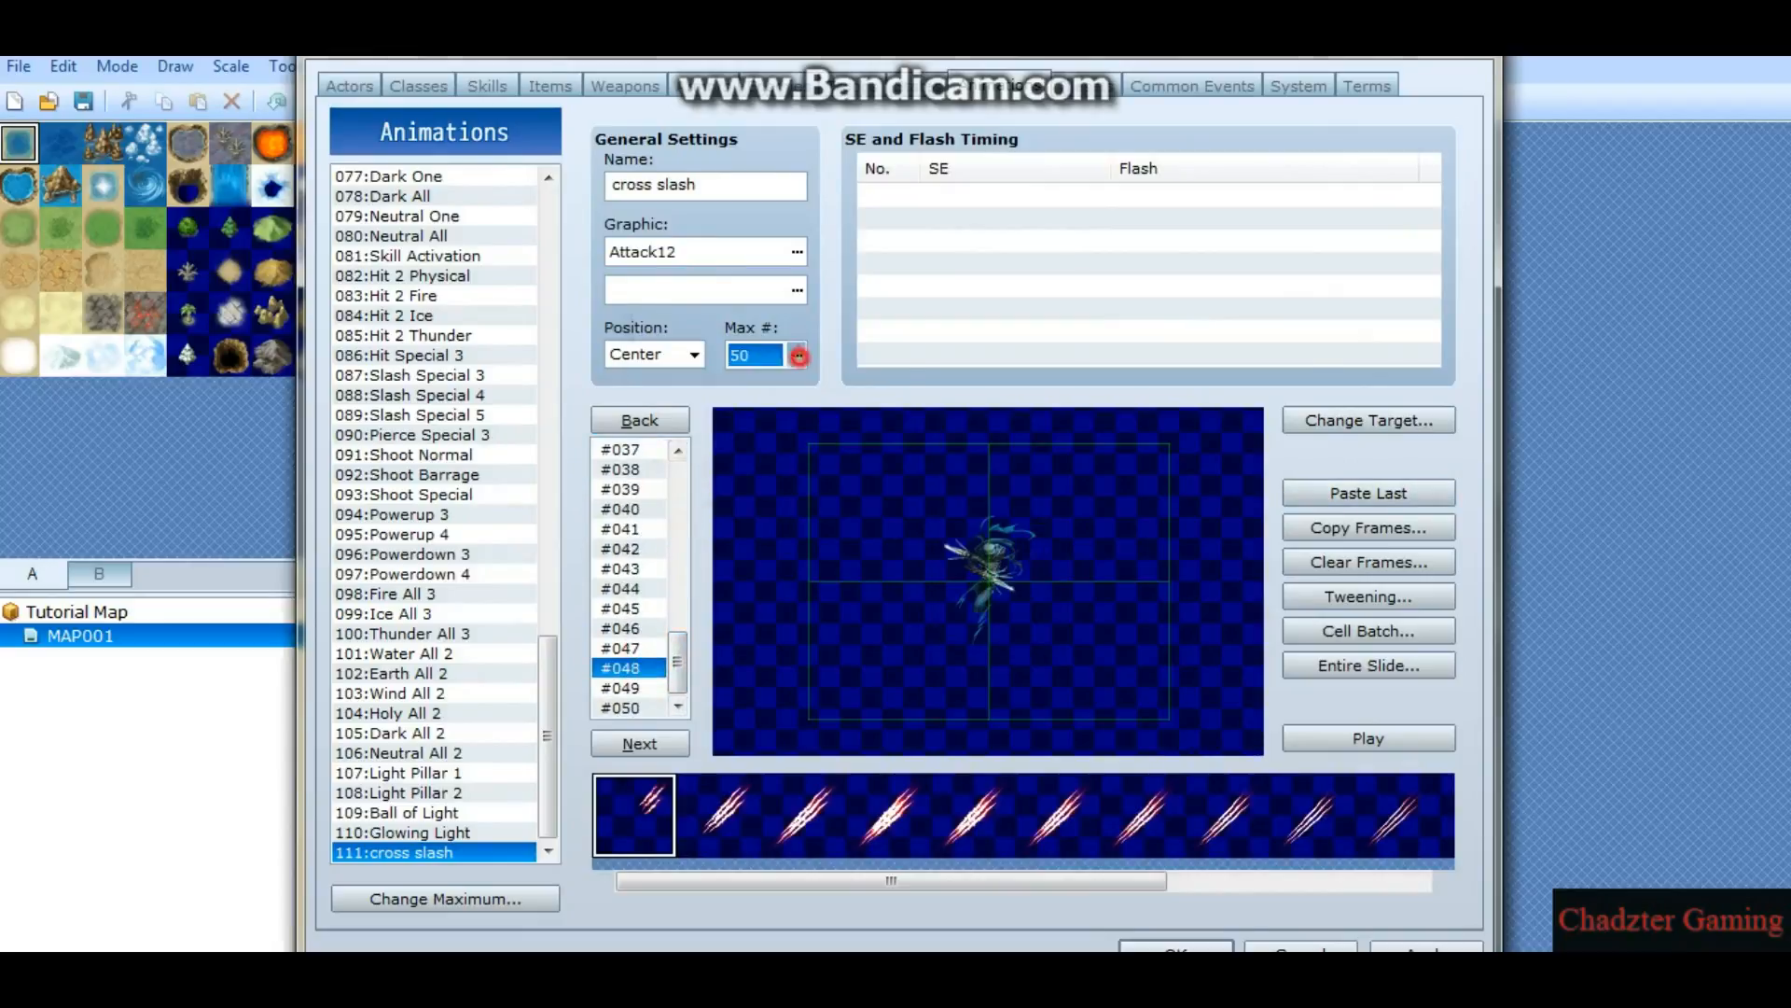
double_click(692, 373)
text(70)
key(Return)
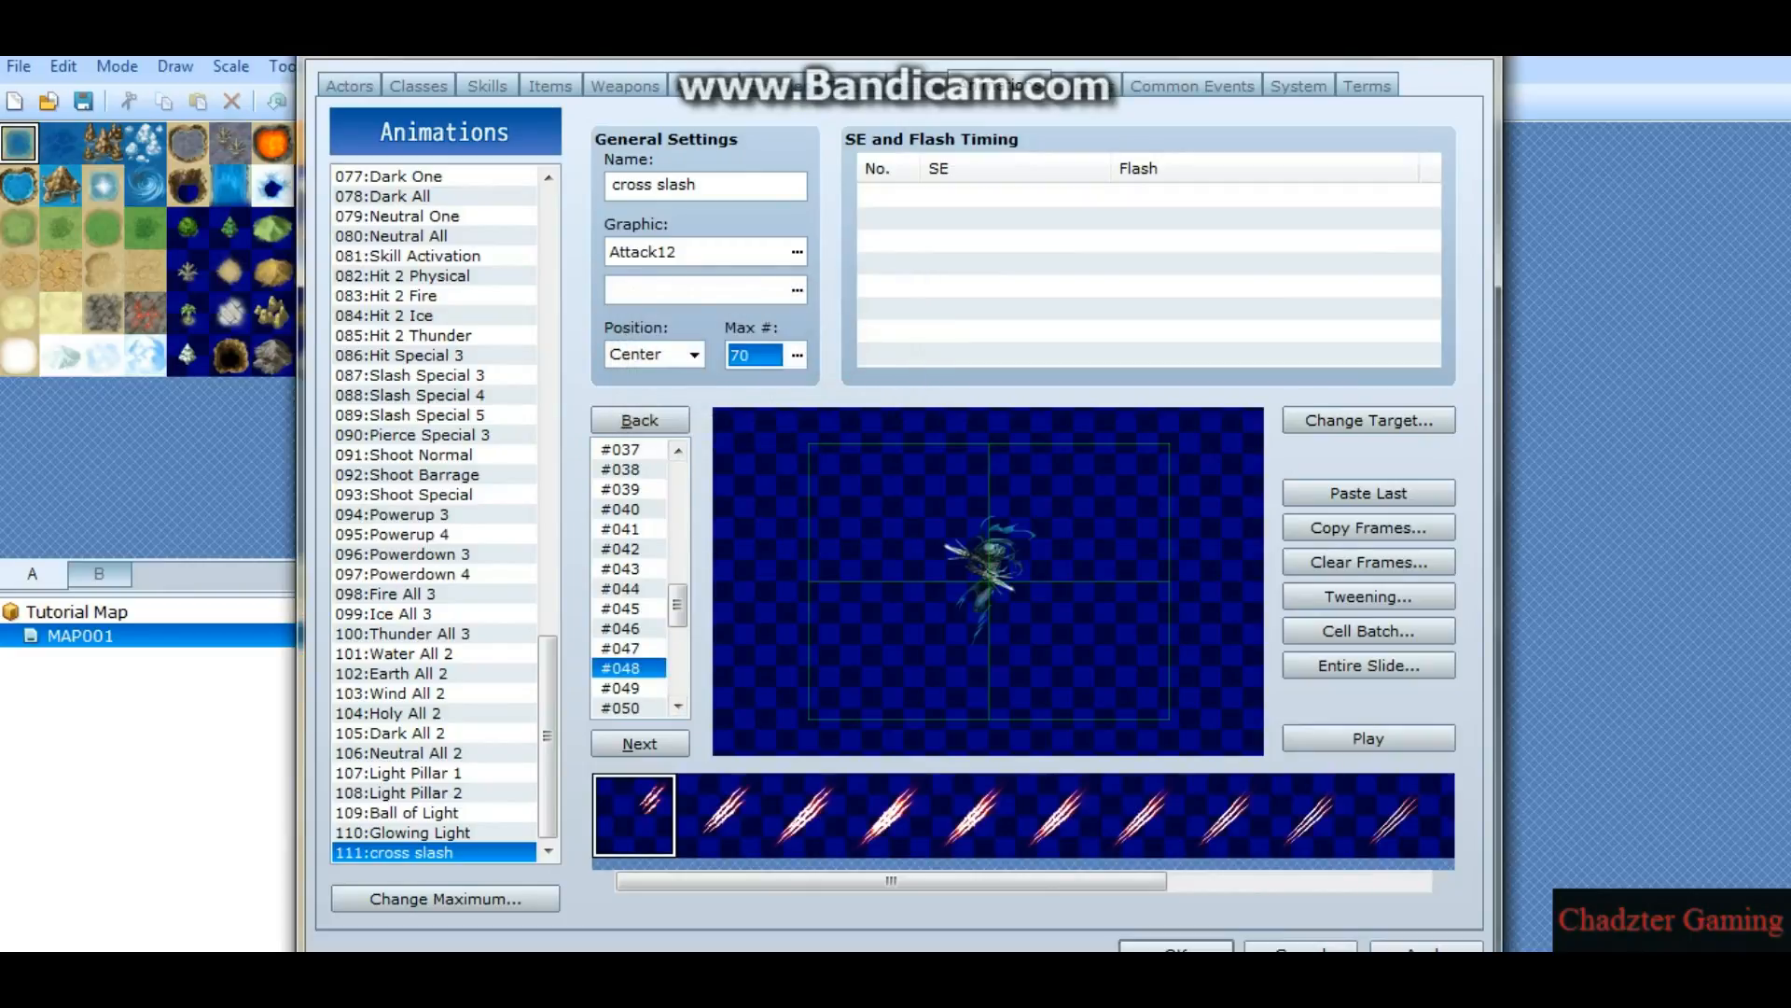
Step: Place slash pattern 1 in the empty frame #051 at (0, -16) and check its cell properties
click(627, 706)
scroll(627, 705, down, 5)
scroll(629, 578, up, 1)
click(637, 488)
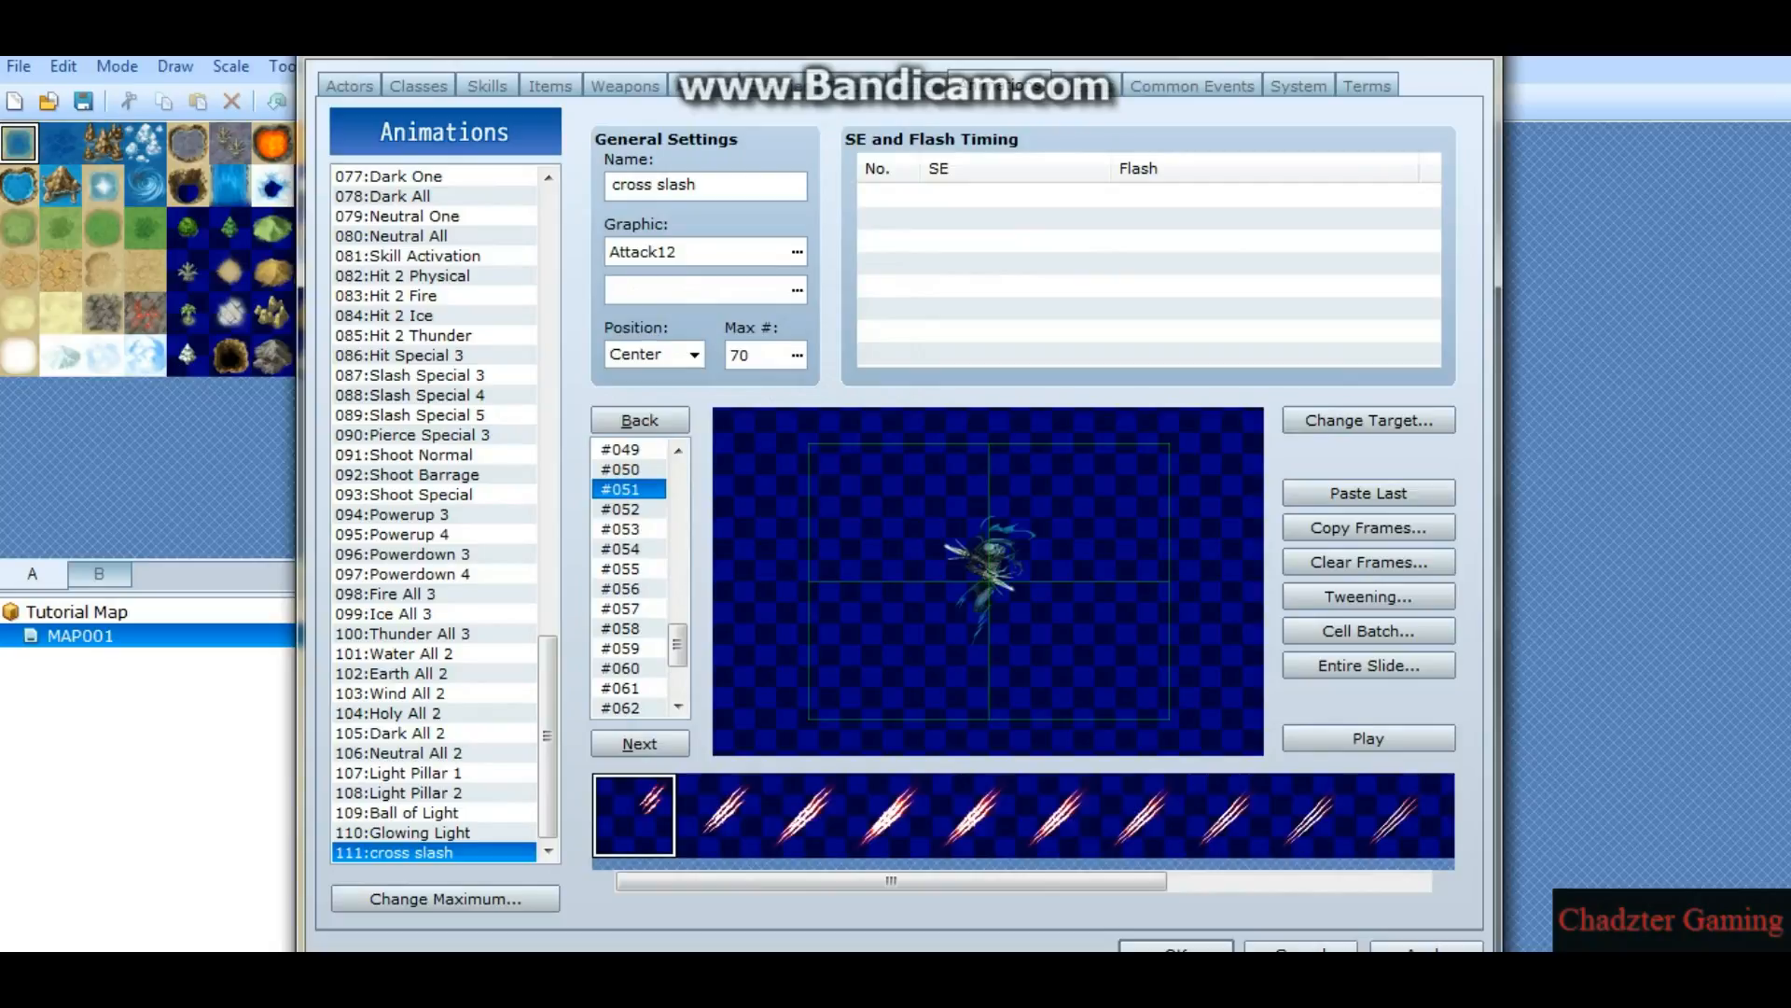
click(988, 570)
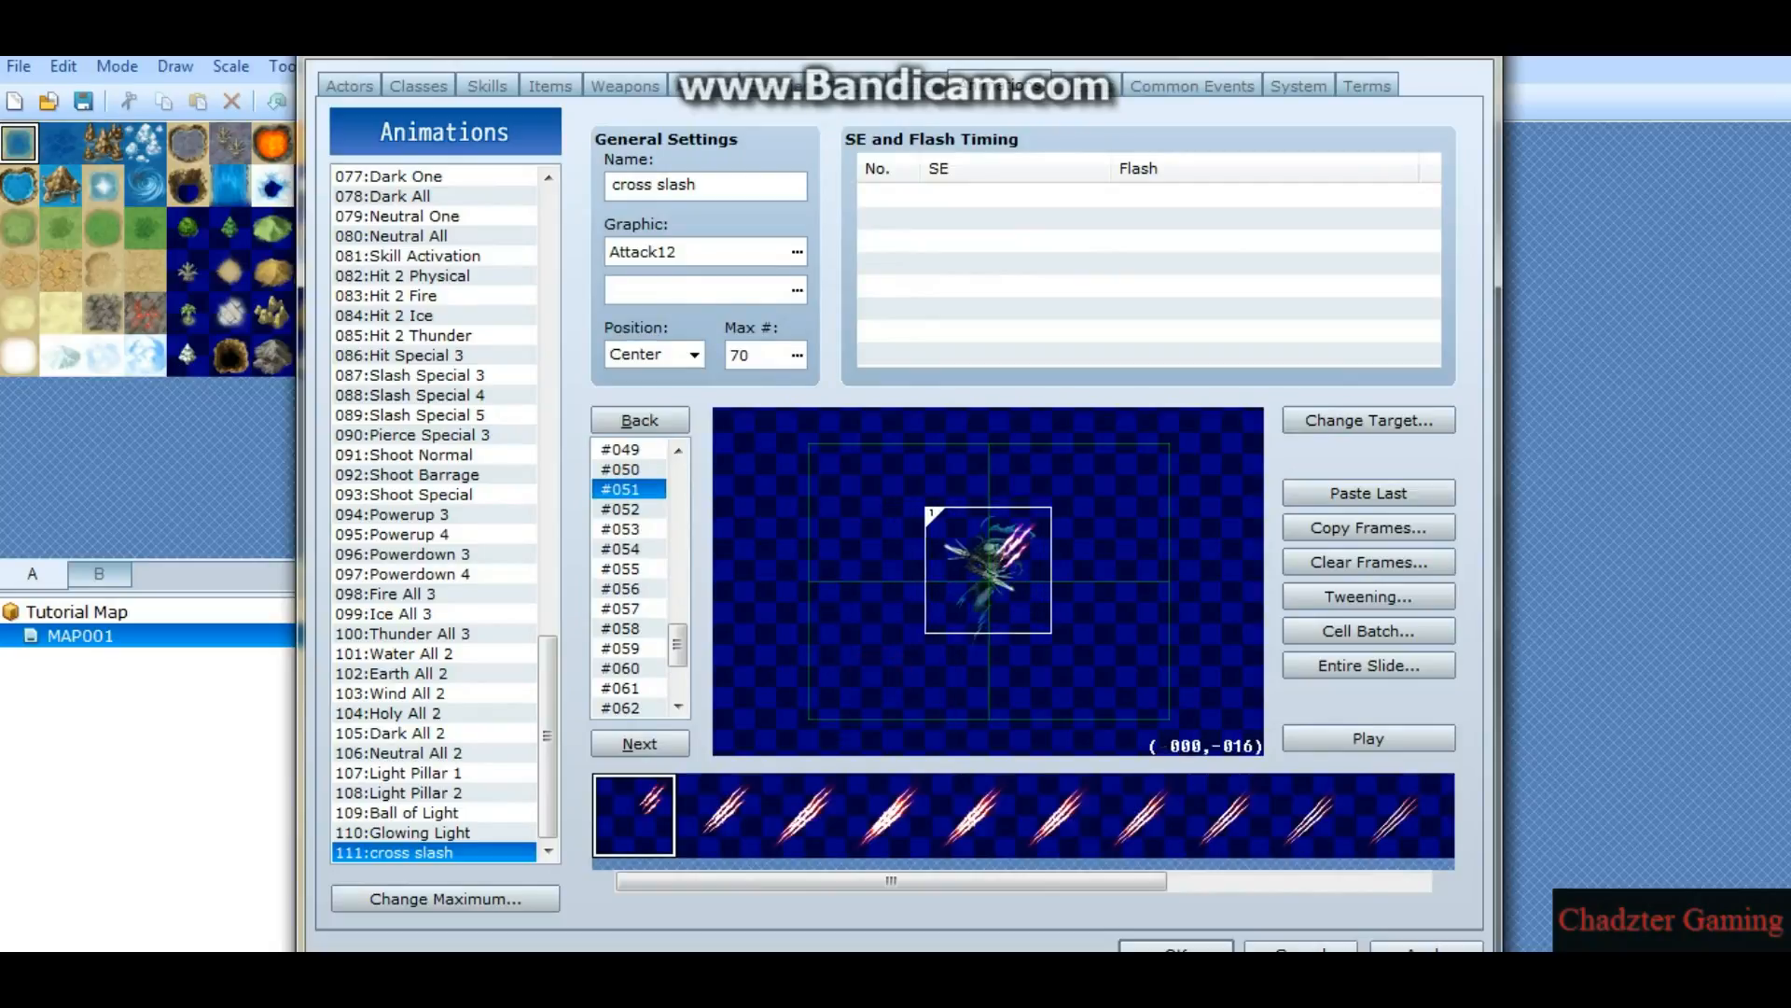
double_click(978, 578)
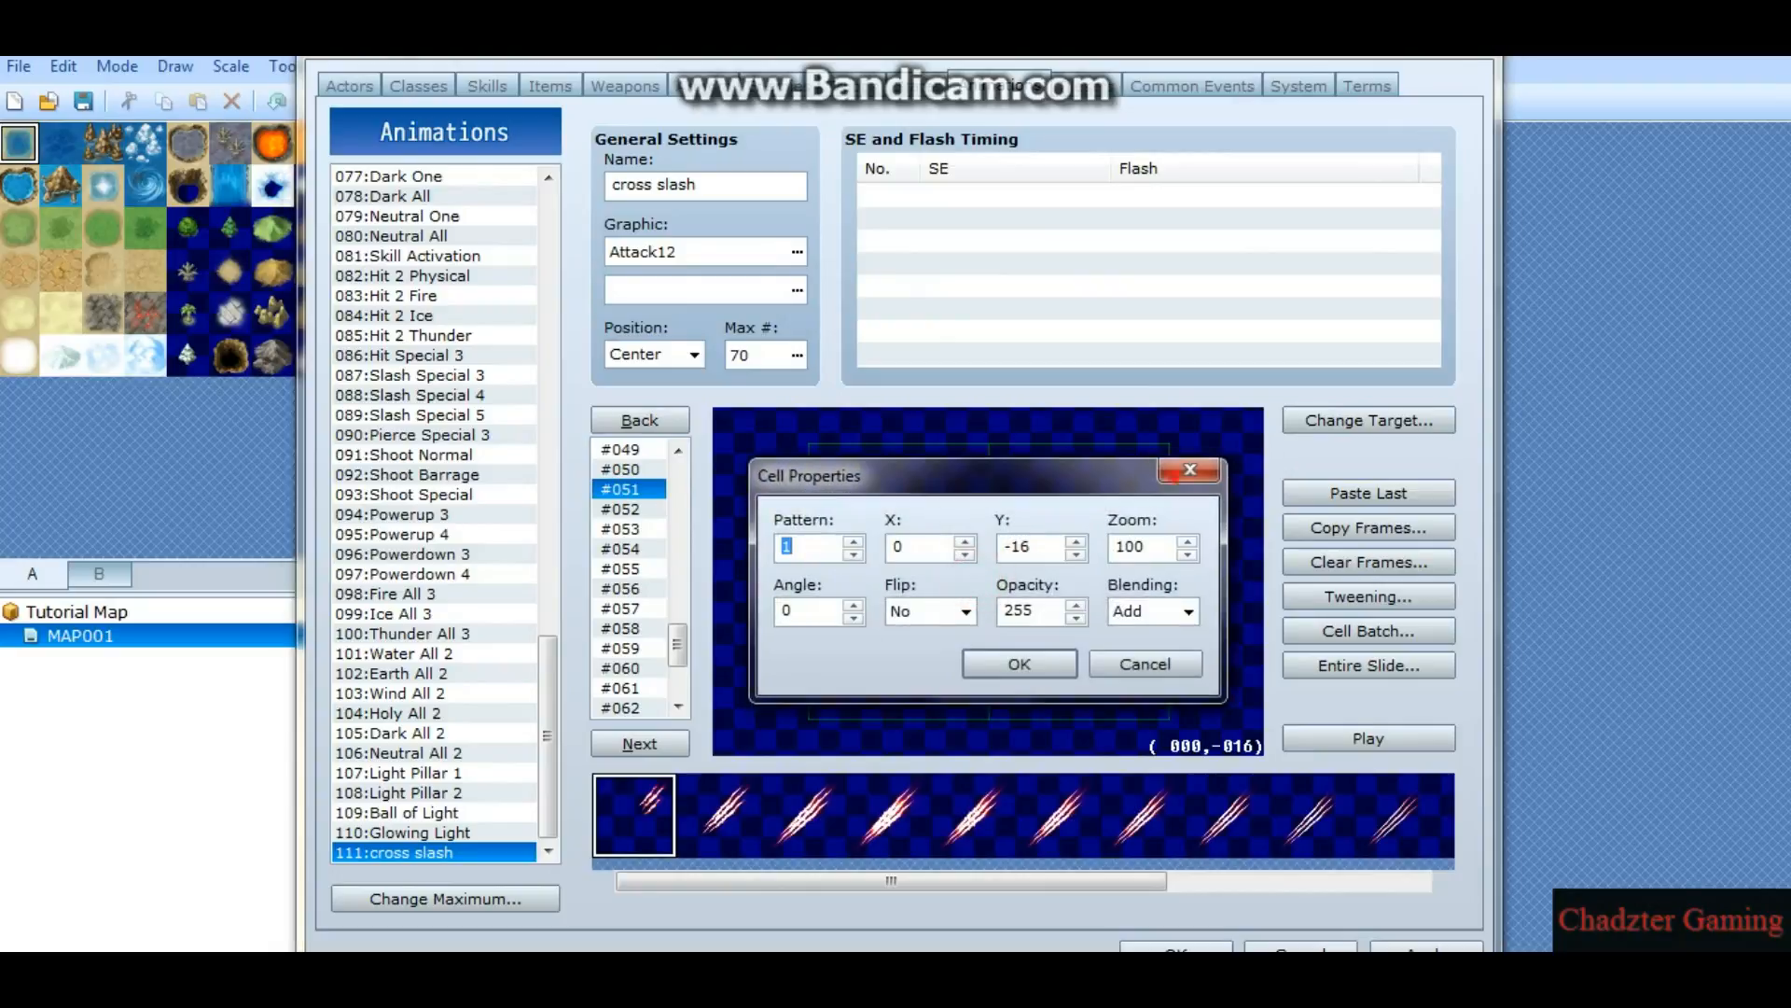
key(Escape)
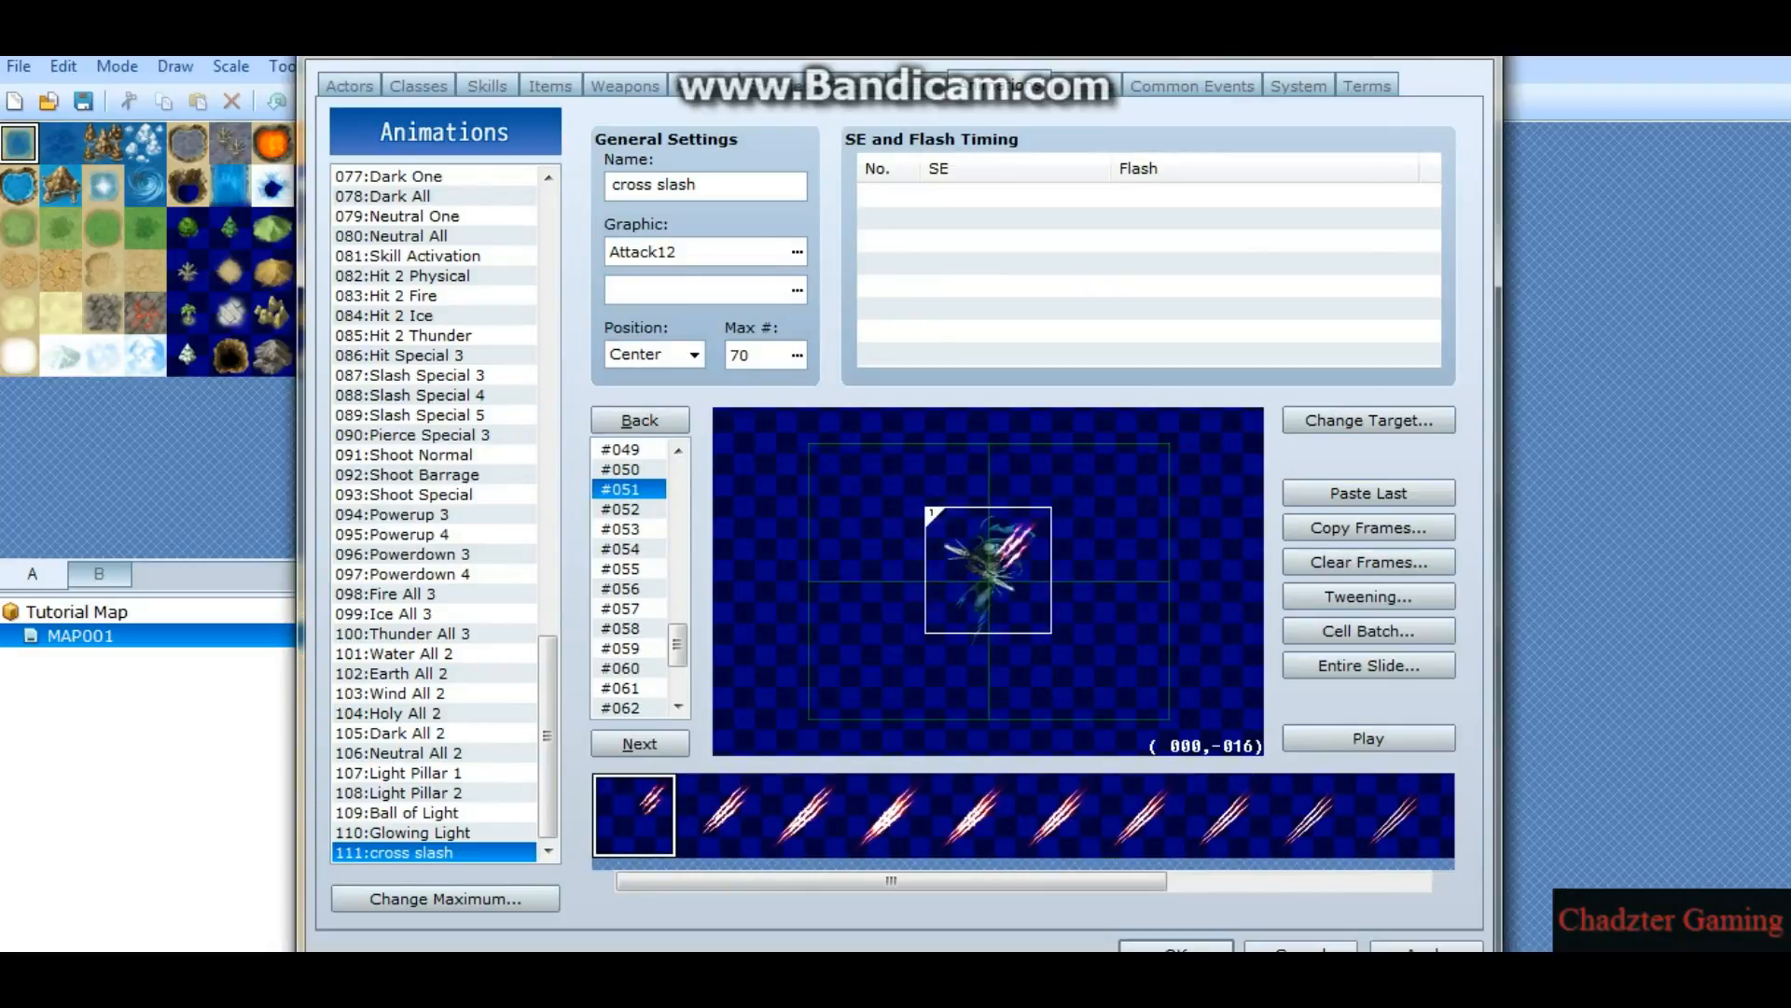
Step: Duplicate the previous frame's content into frames #052 and #053 with Paste Last
click(627, 508)
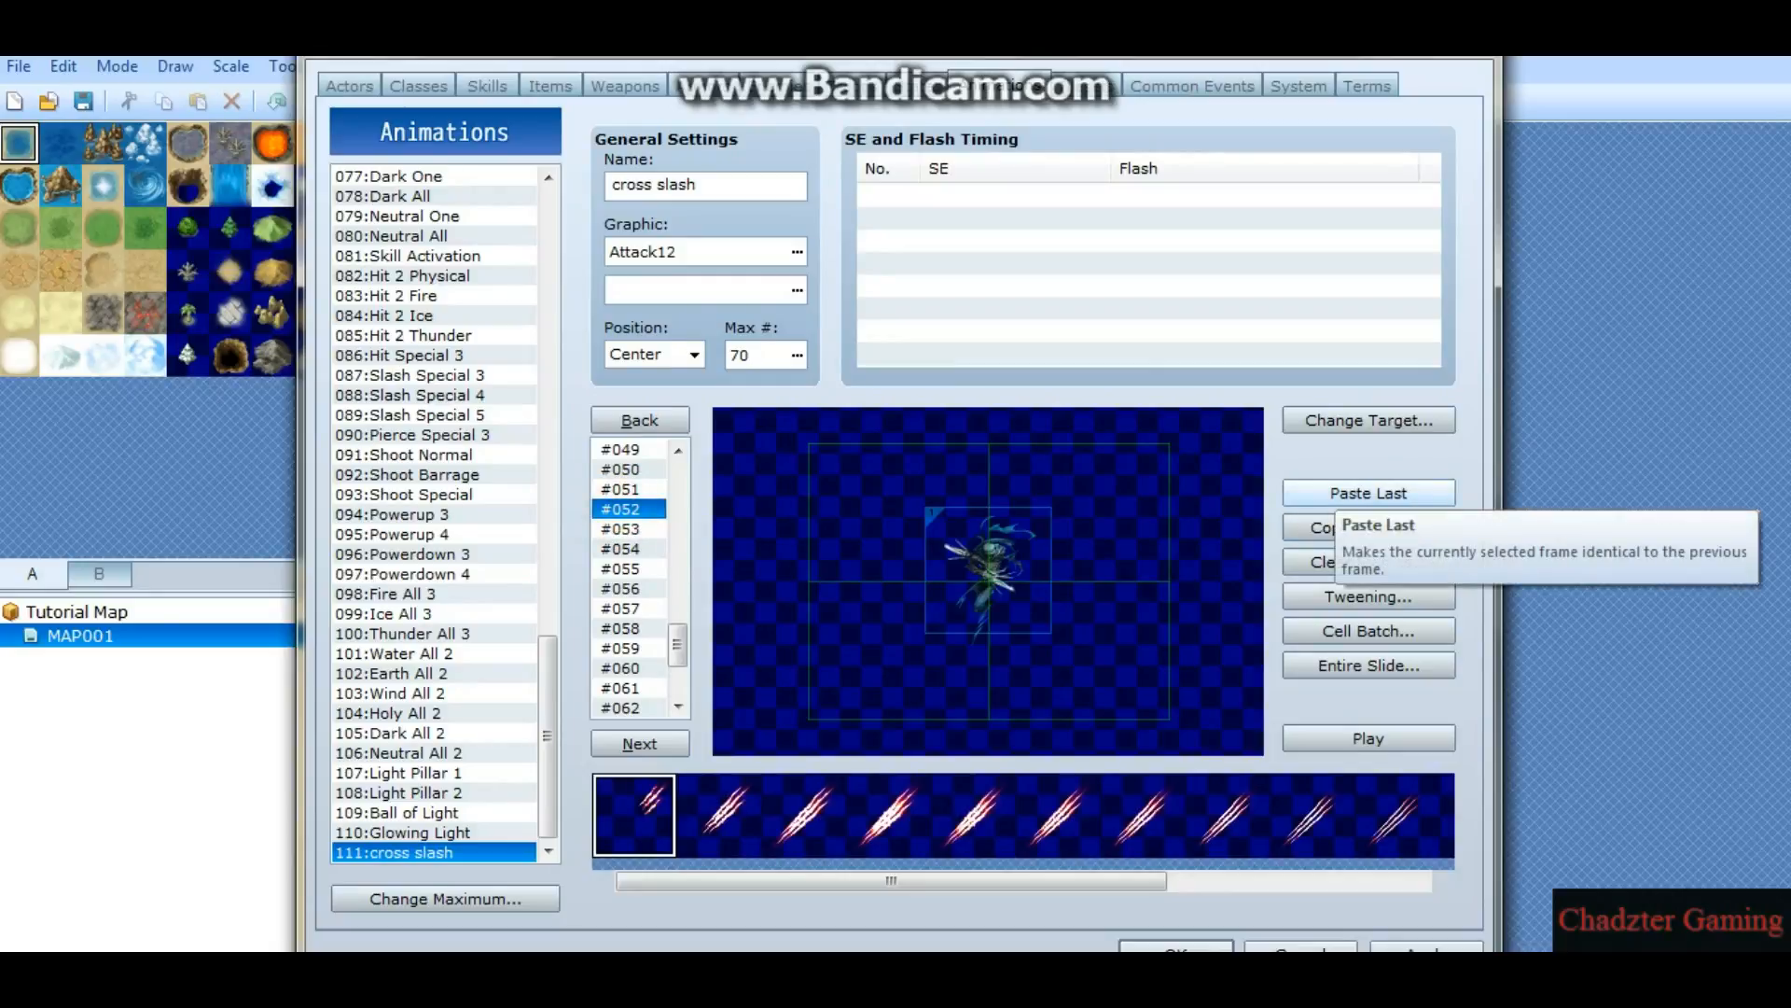
click(1368, 493)
click(612, 530)
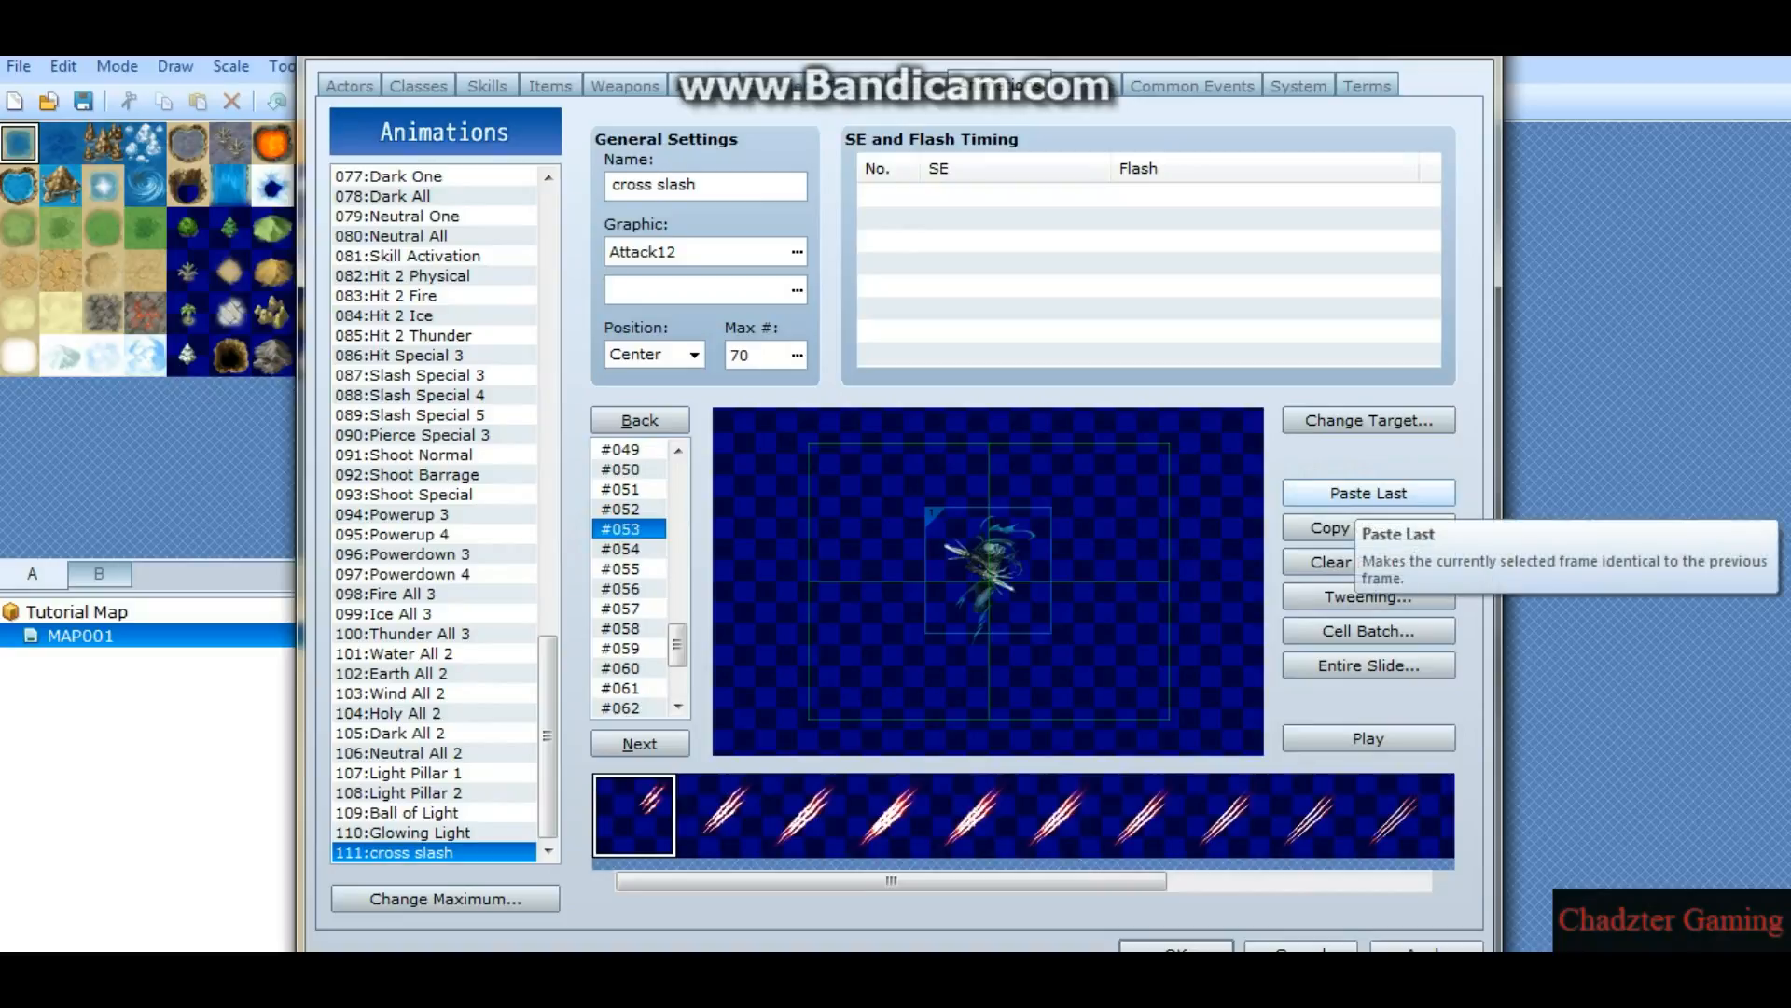
click(1356, 497)
click(623, 547)
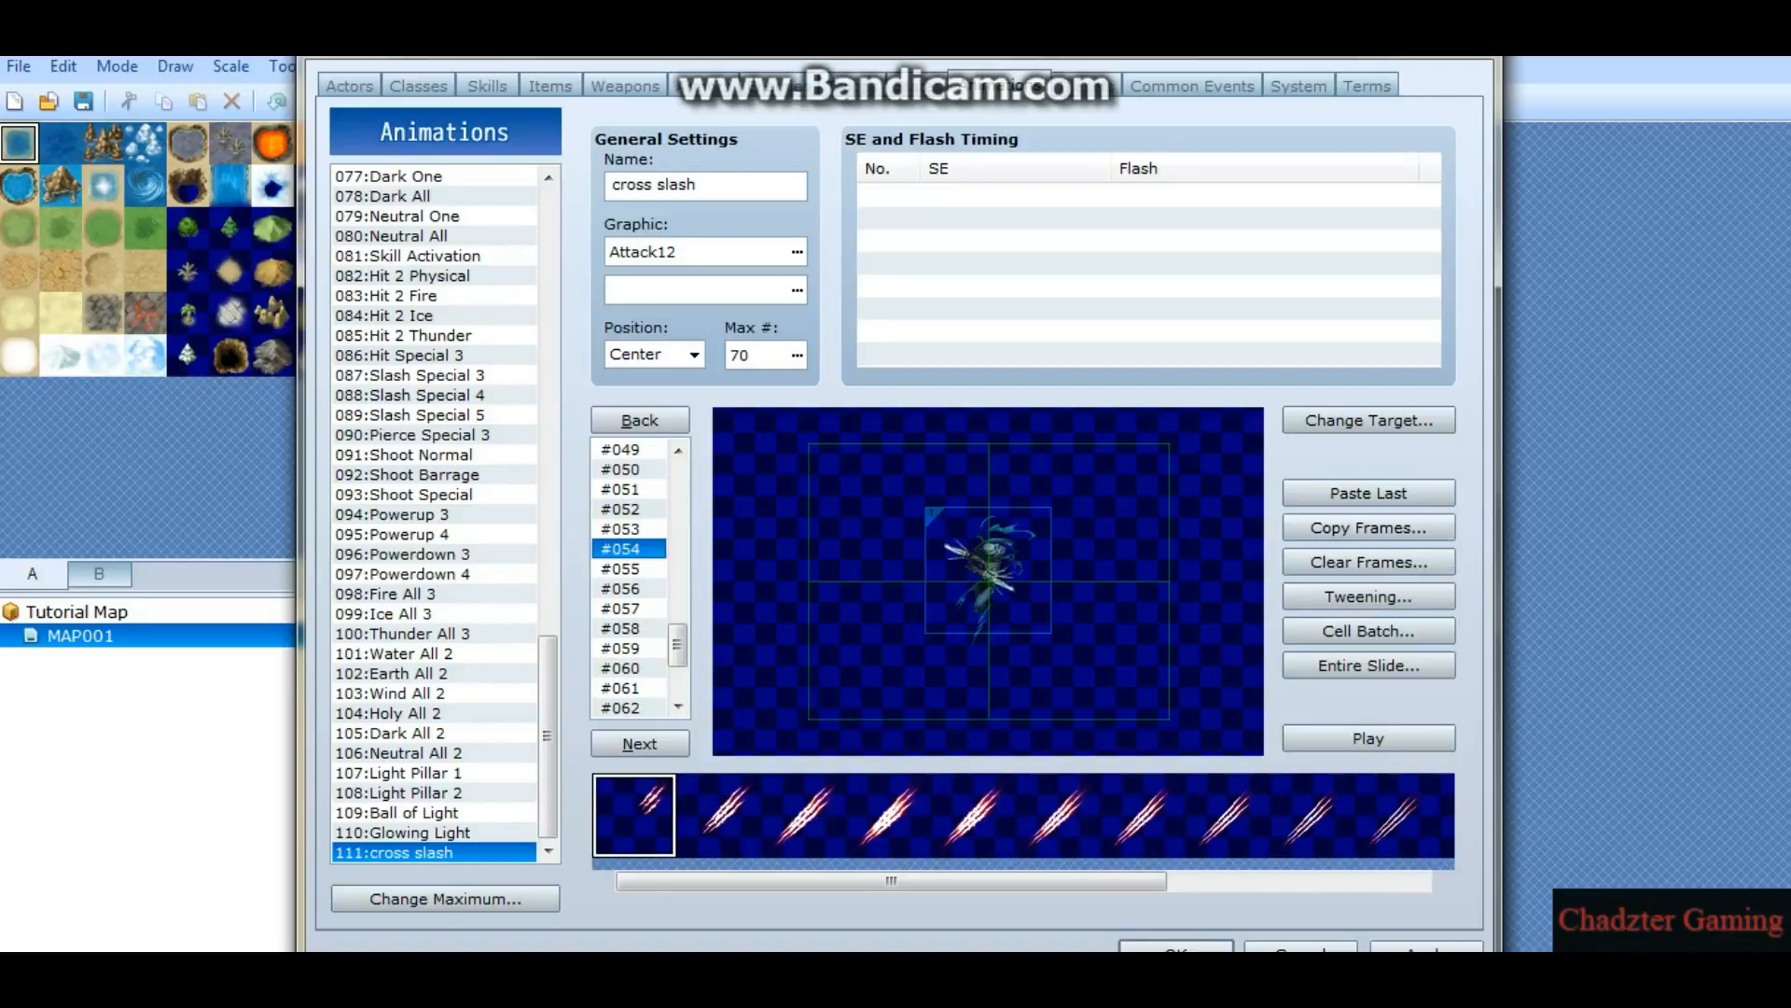
Step: Step through frames #001 to #013 to examine where the first slash ends and the next begins
scroll(688, 620, up, 10)
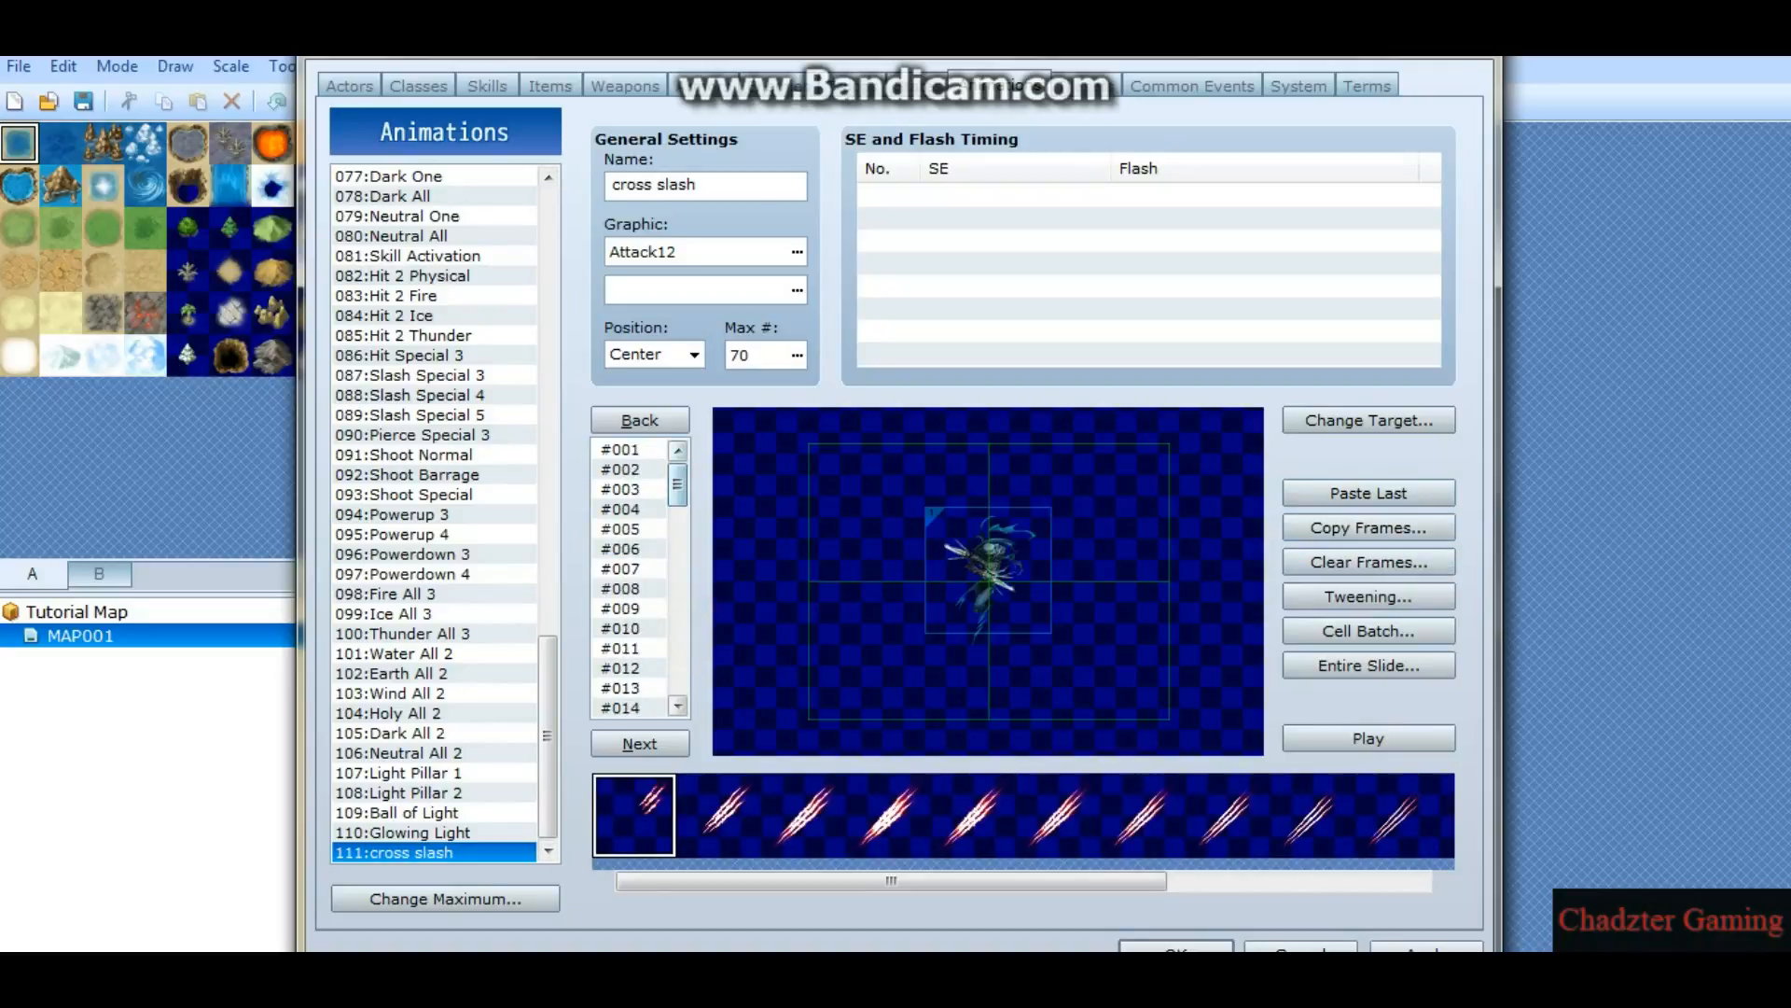
click(619, 450)
click(636, 468)
click(640, 489)
click(643, 509)
click(642, 529)
click(644, 549)
click(647, 568)
click(644, 588)
click(642, 607)
click(640, 628)
click(638, 648)
click(634, 668)
click(633, 689)
drag(631, 447, 627, 666)
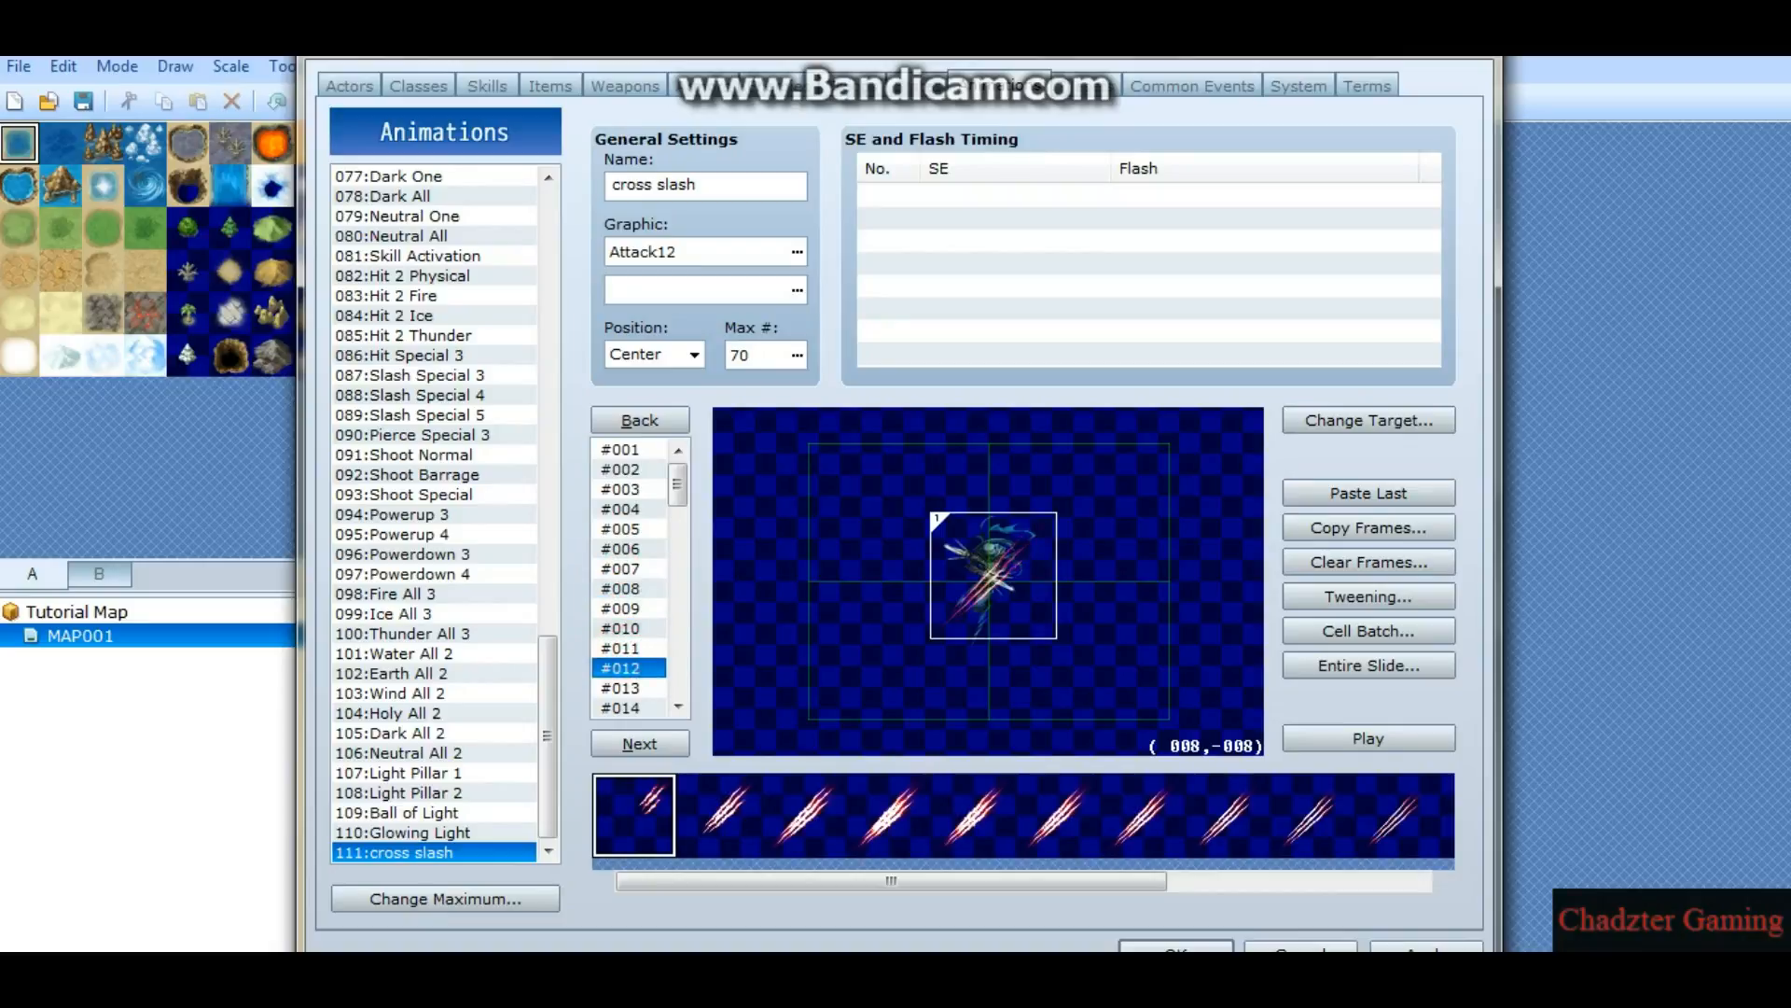
drag(628, 468, 627, 688)
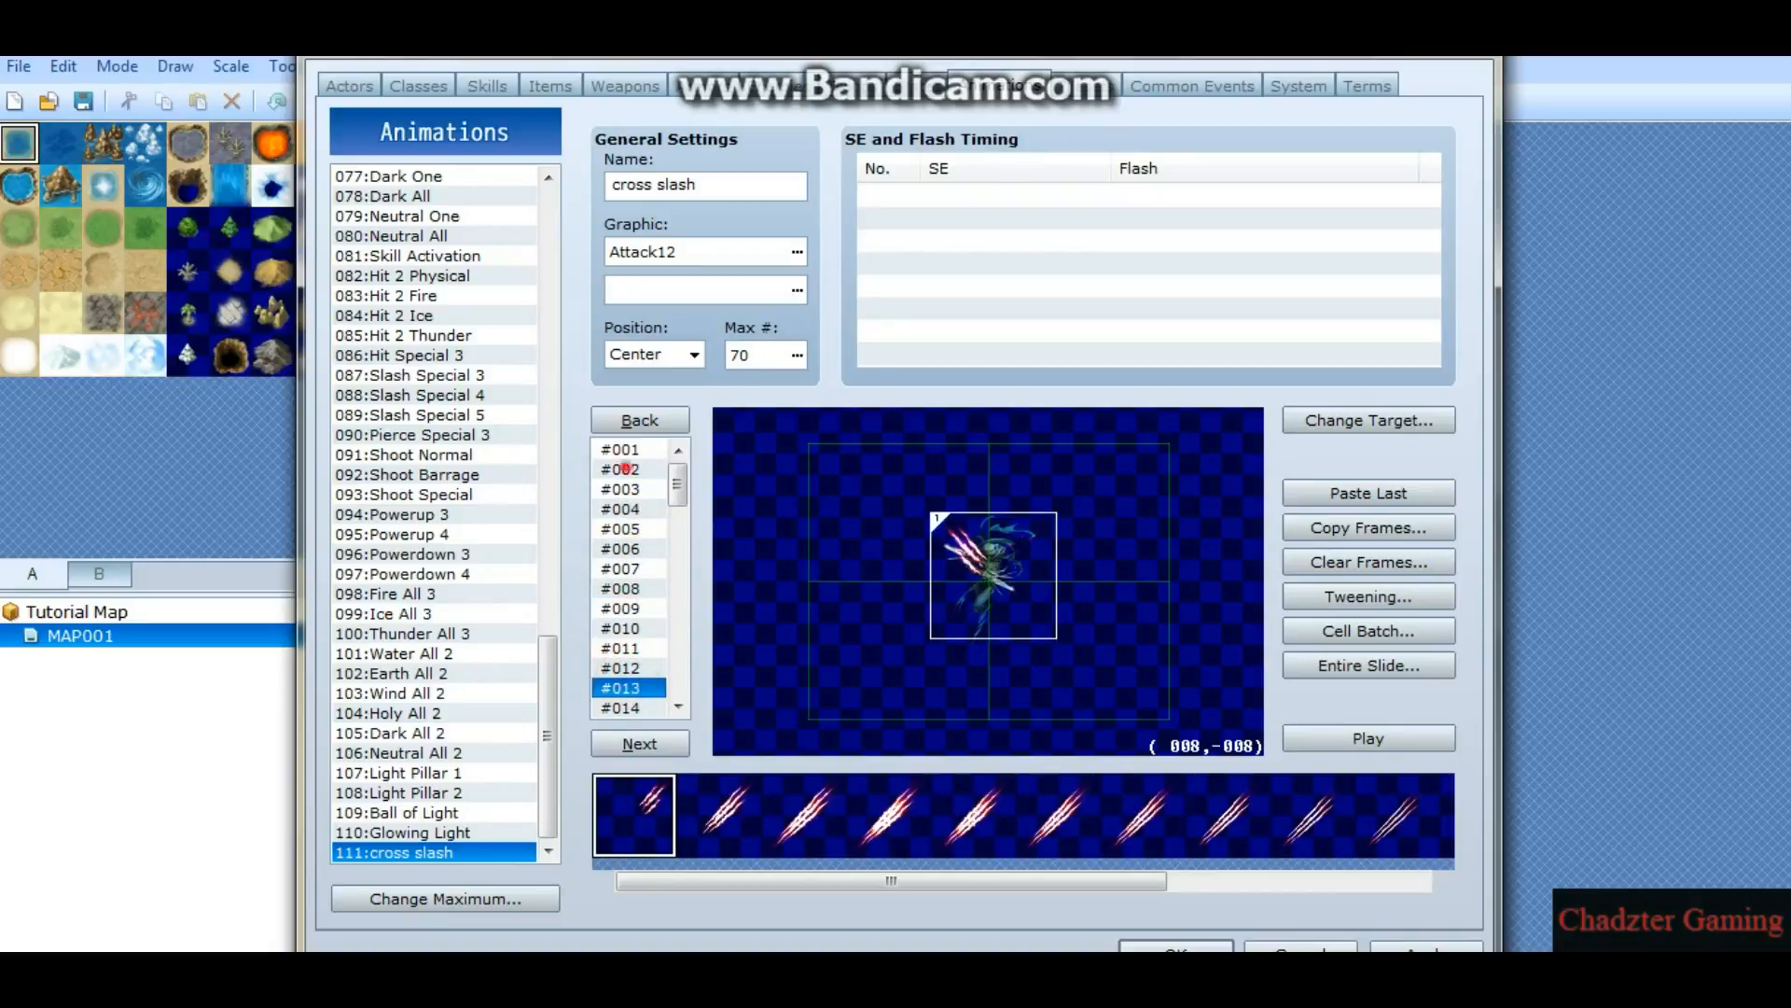
drag(631, 469, 627, 450)
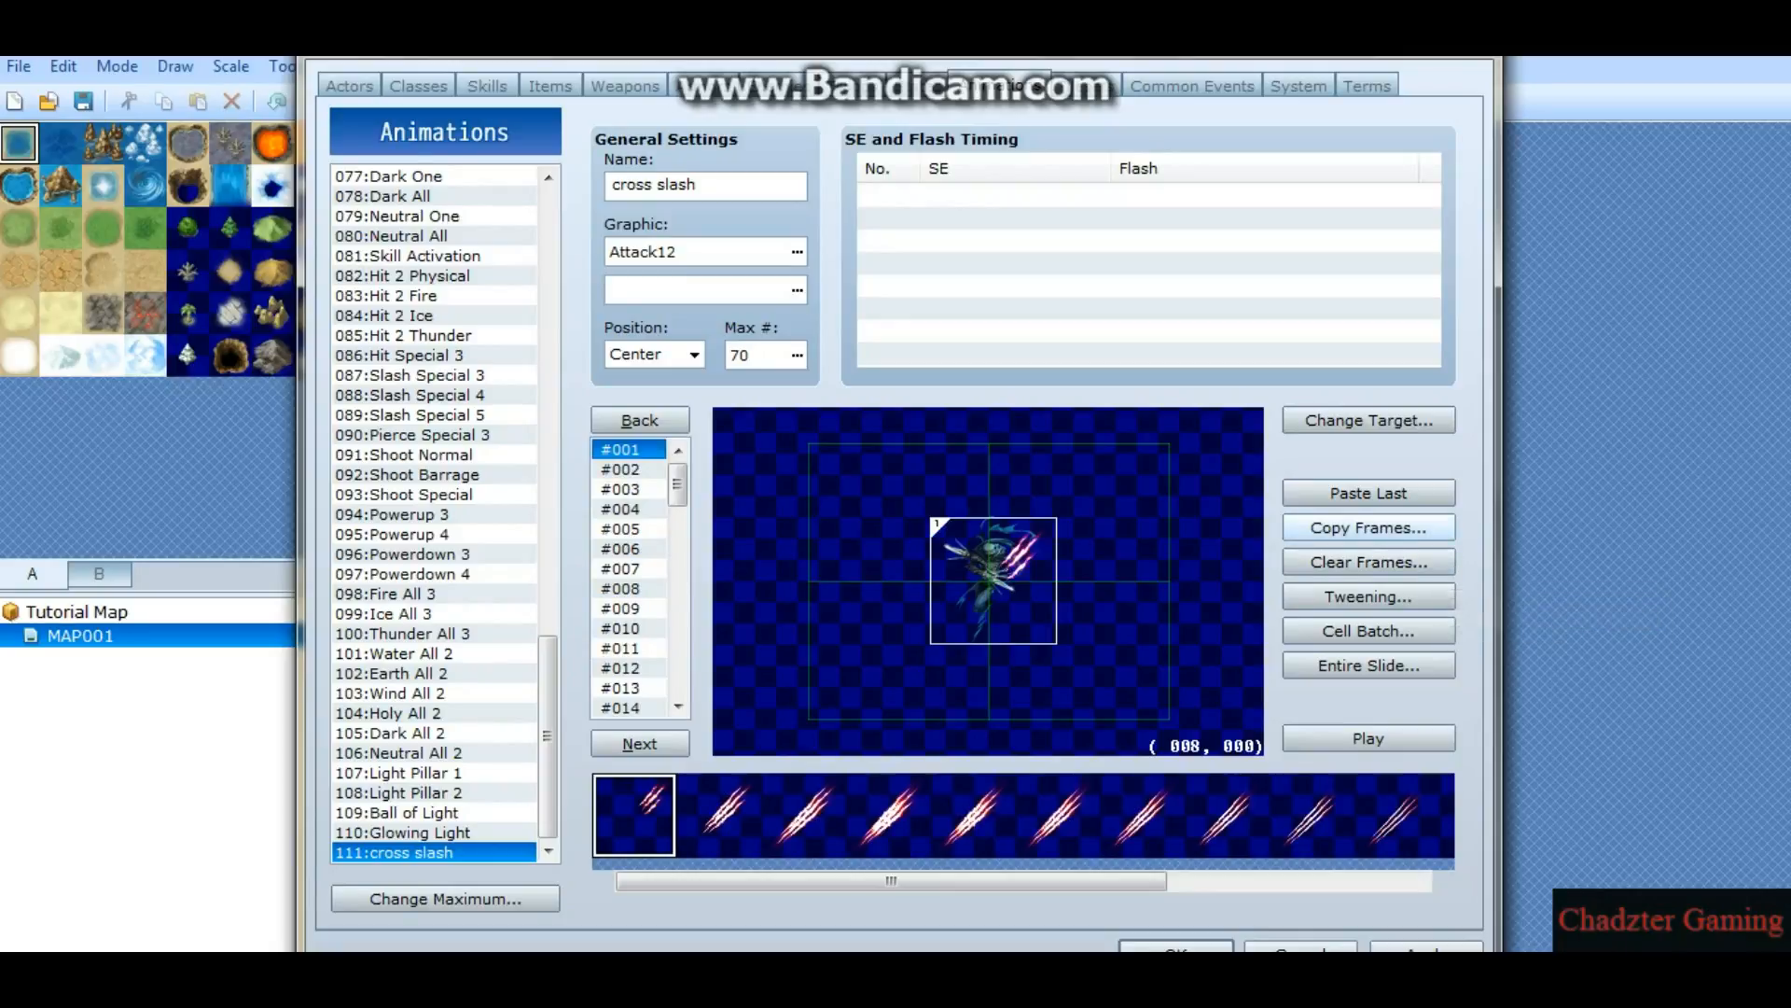
click(1367, 527)
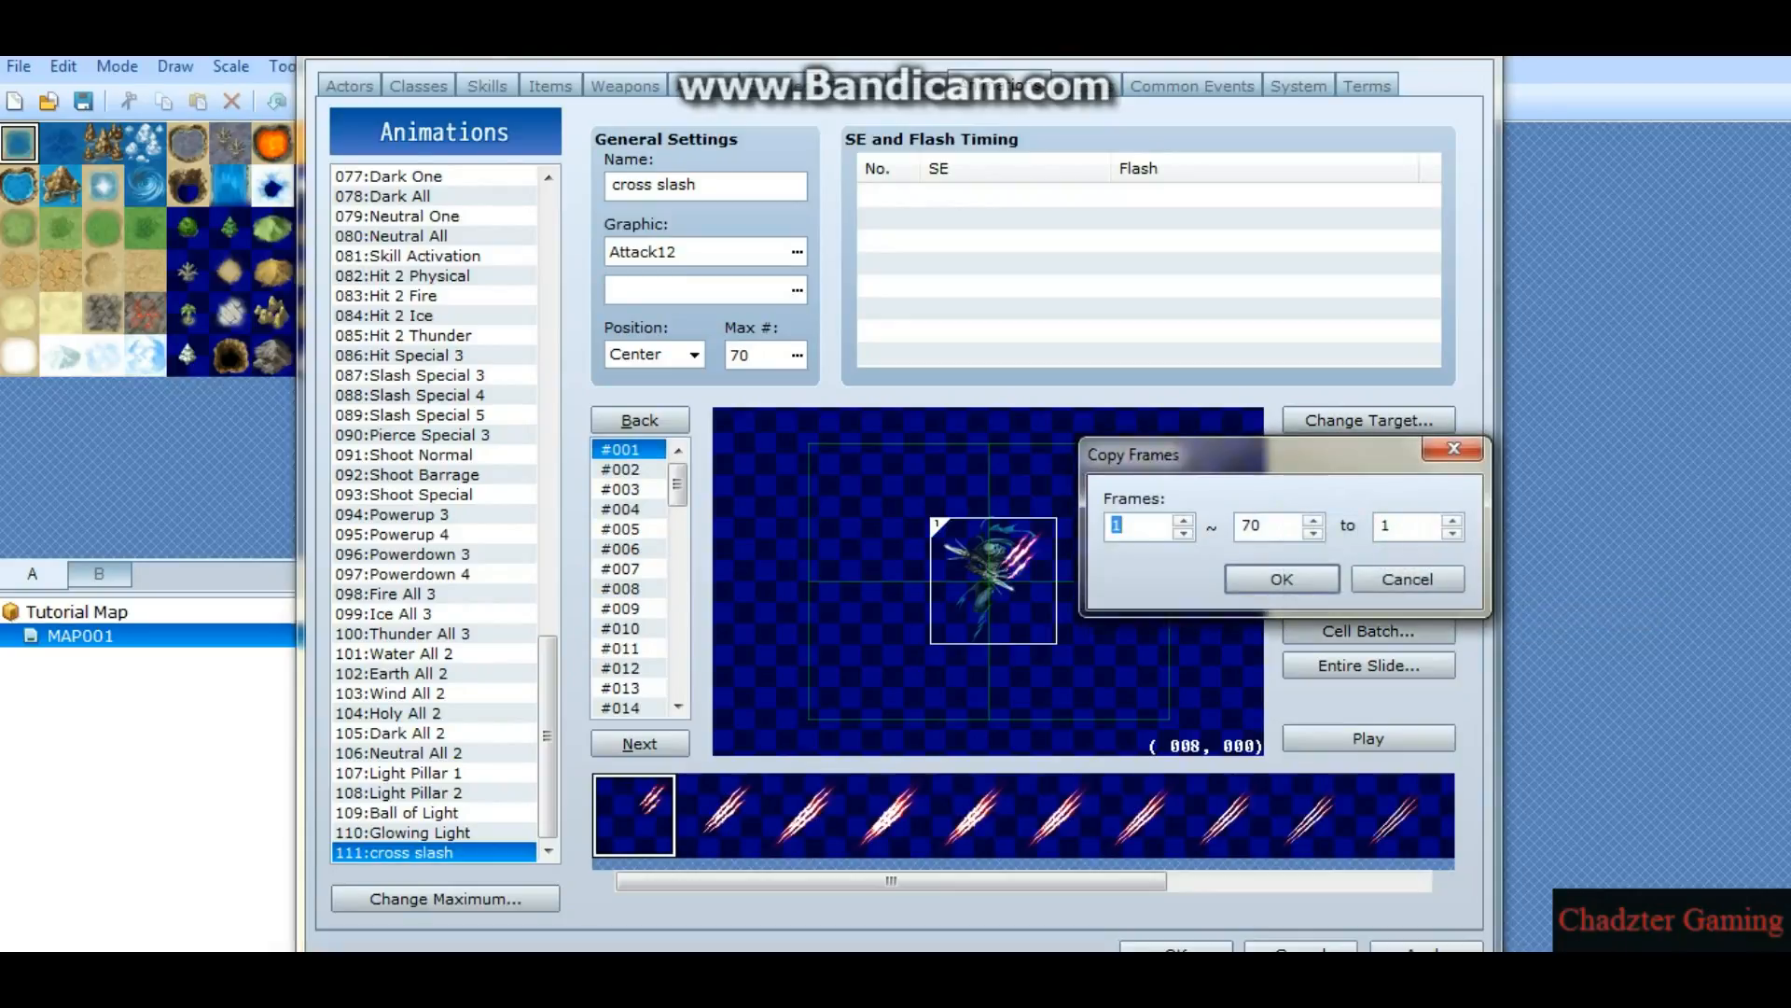
click(1135, 525)
click(1137, 526)
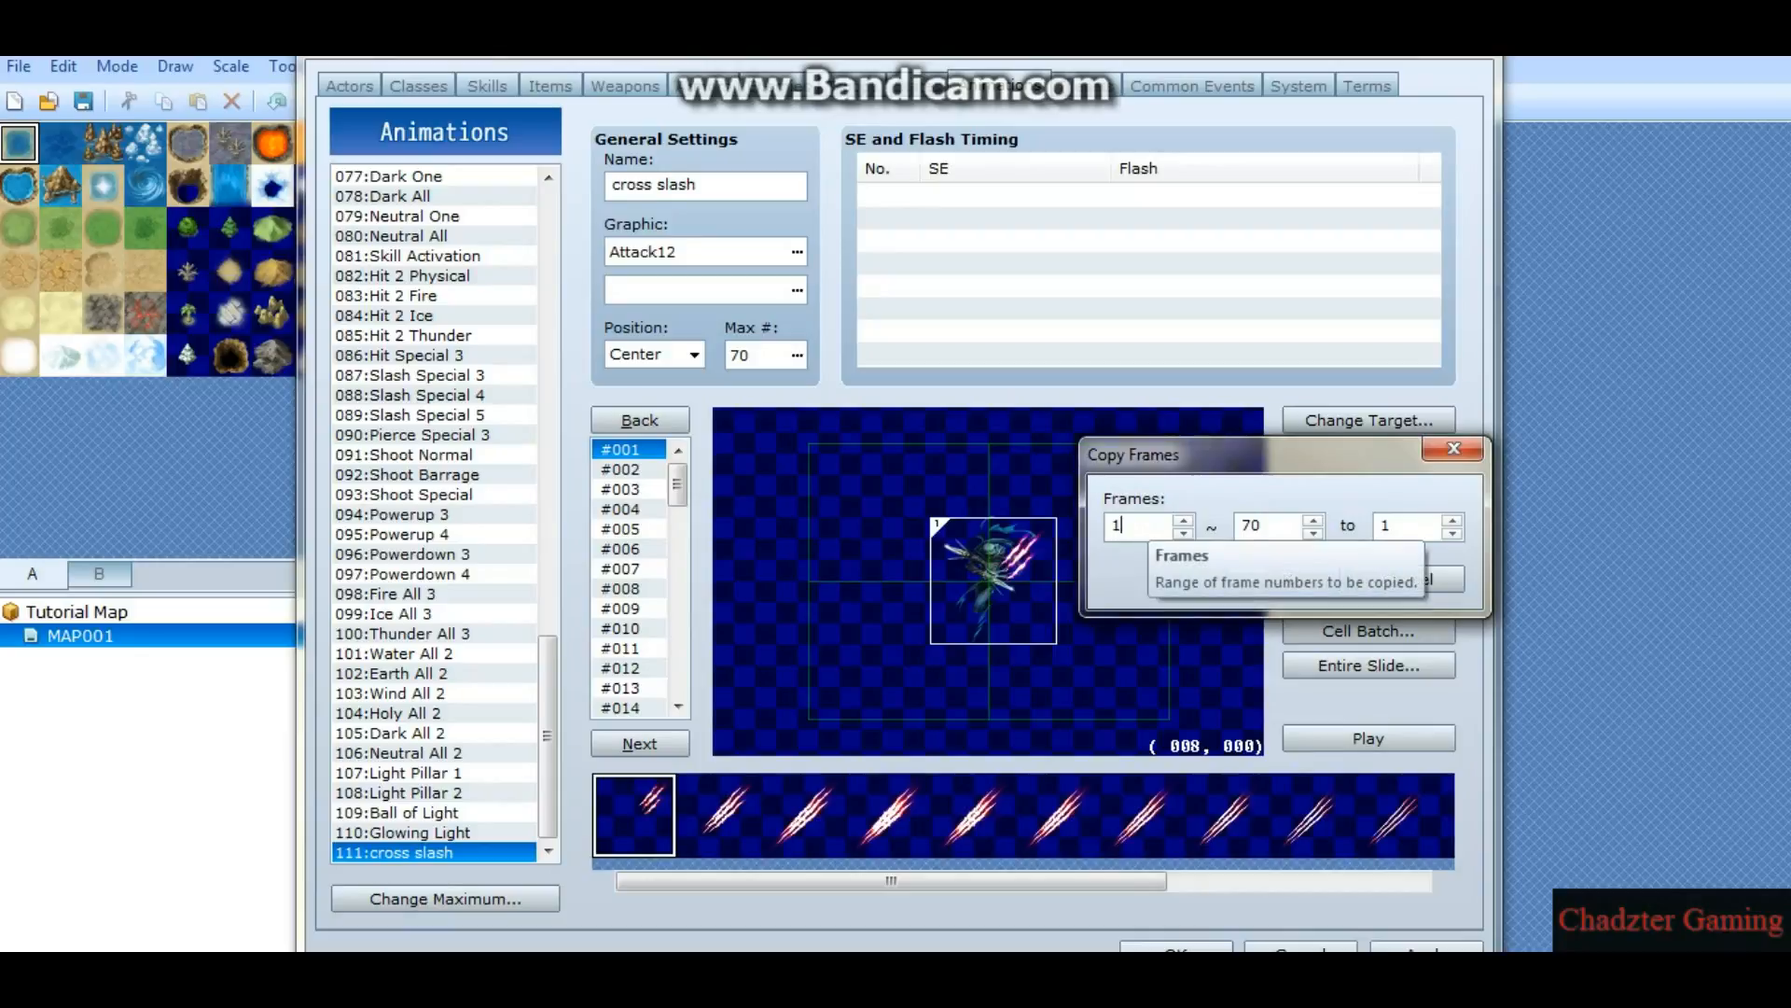
click(1402, 575)
Step: Copy the first slash, frames 1 to 12, to the frames starting at 52
drag(625, 451, 628, 669)
click(630, 688)
click(631, 669)
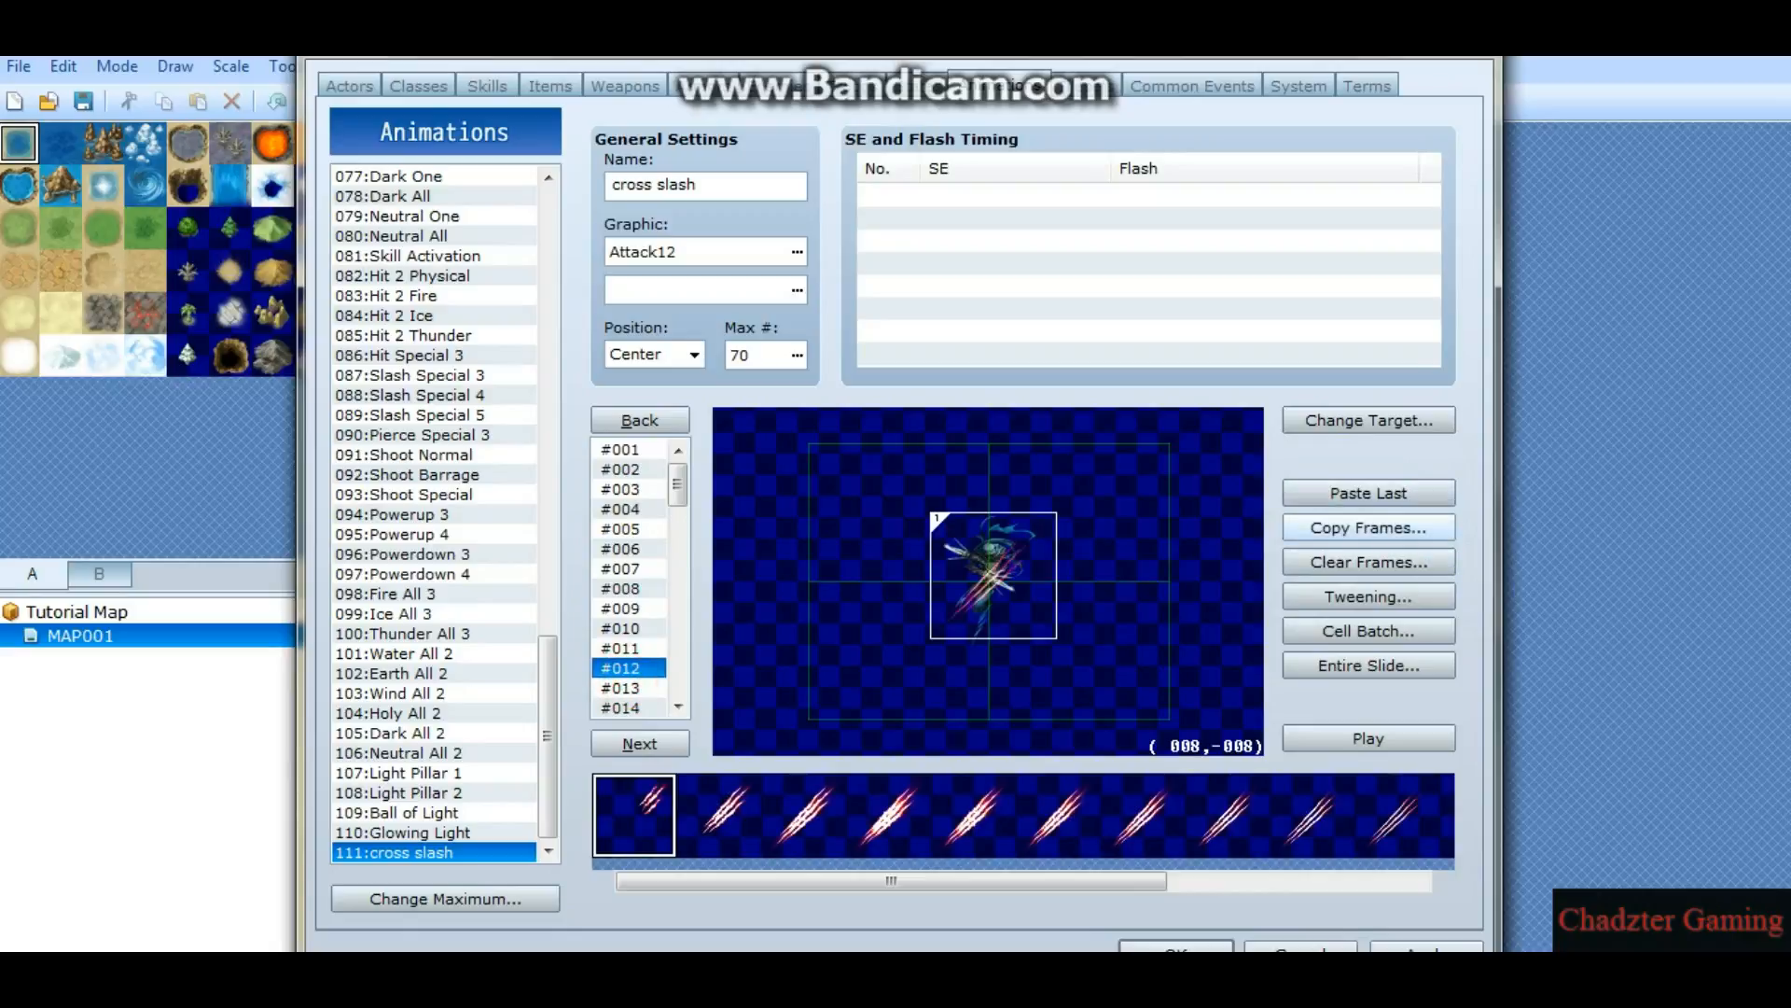
click(1369, 527)
double_click(1287, 525)
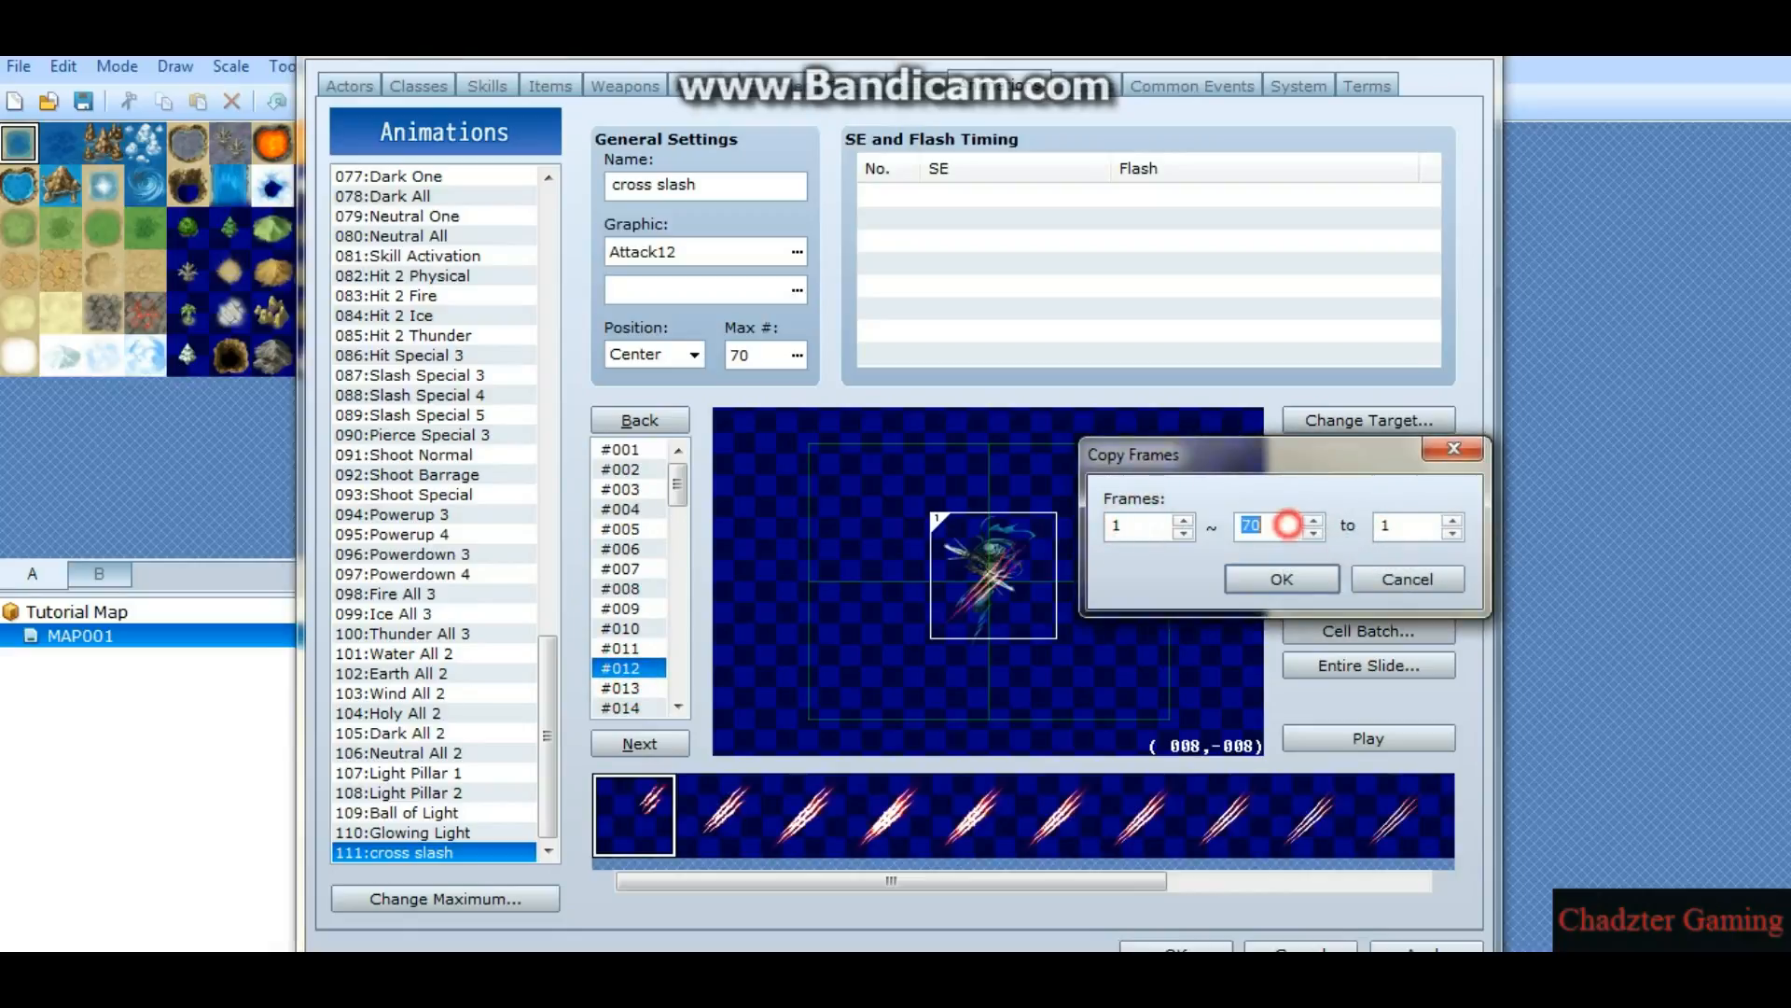
text(12)
click(1408, 523)
text(52)
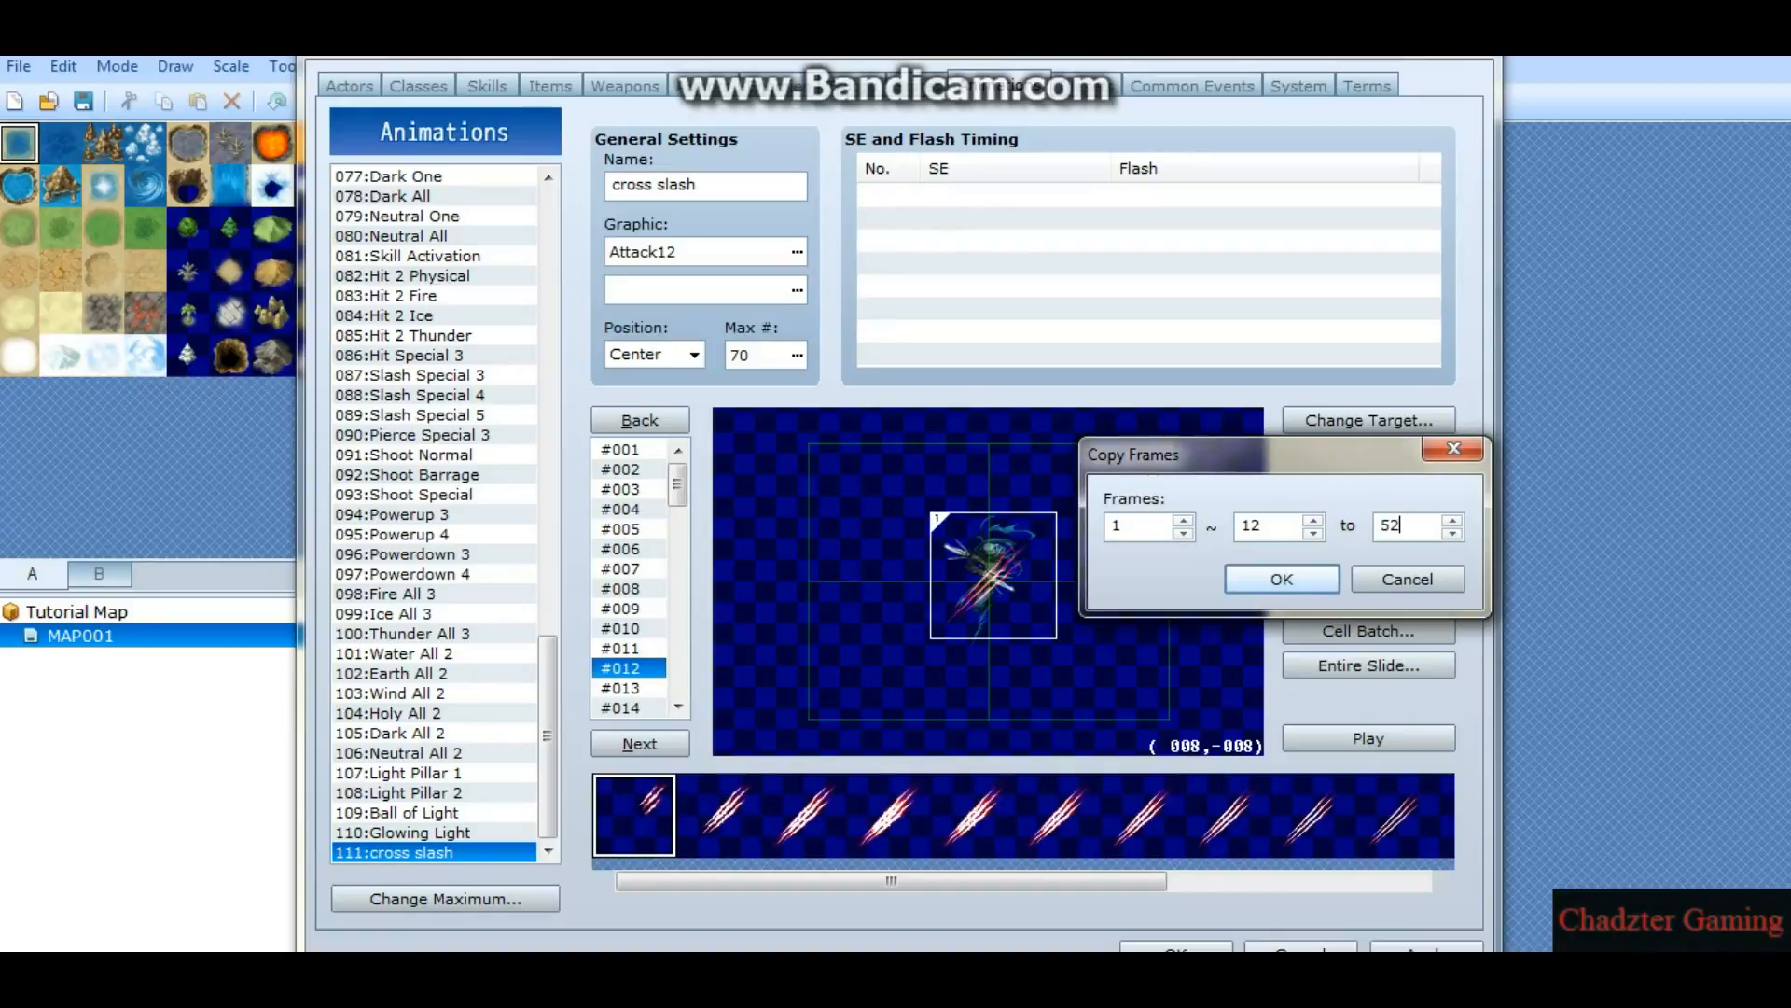
click(1292, 576)
Step: Compare the original frame #001 with the copied frame #052
mouse_move(681, 481)
mouse_down()
mouse_move(685, 508)
mouse_move(681, 482)
mouse_up()
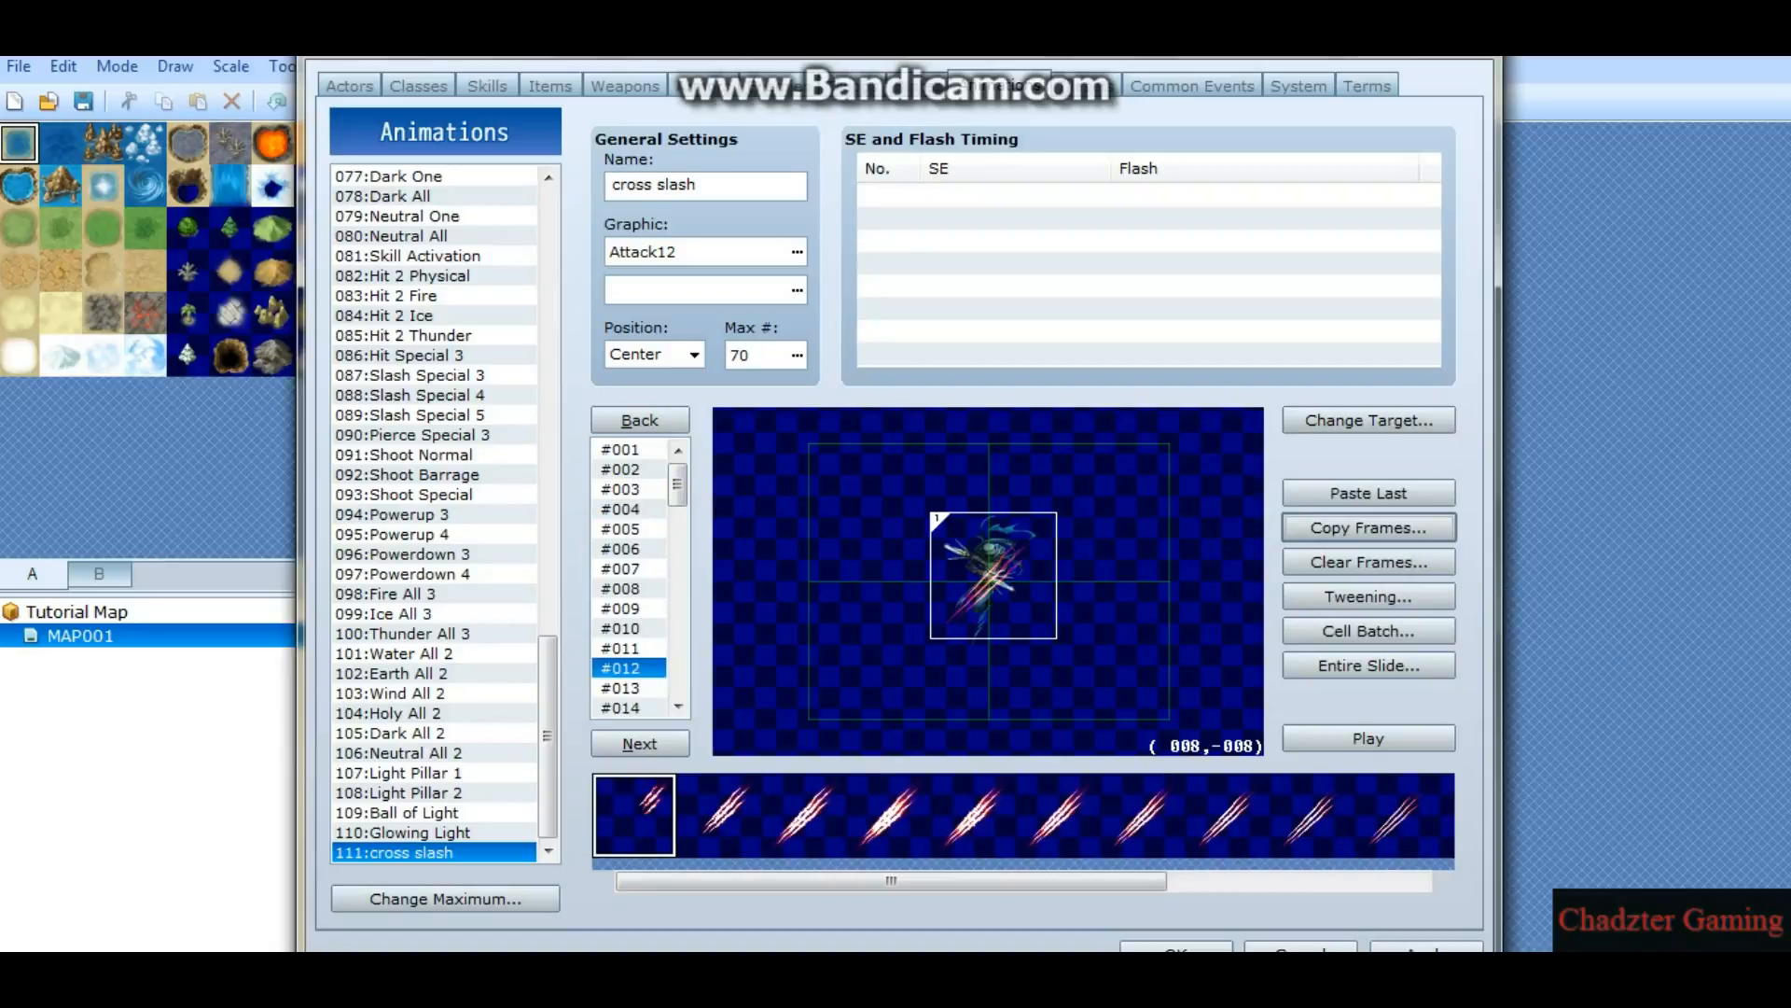
click(628, 449)
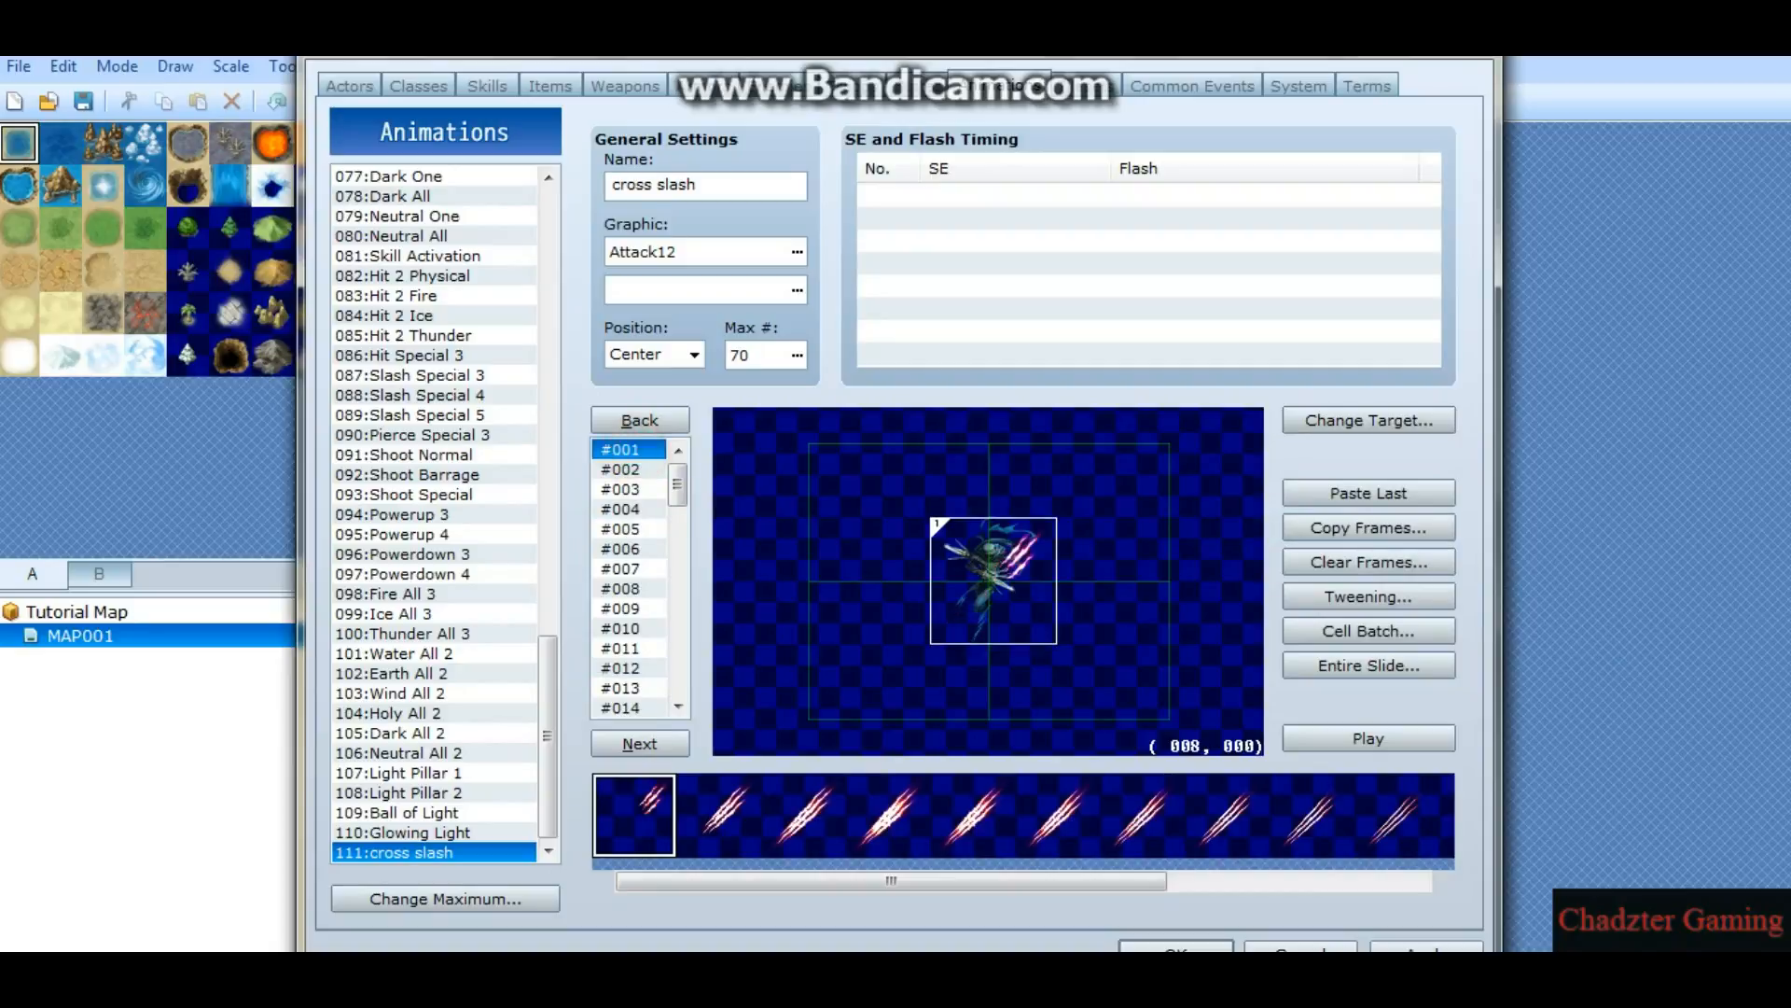
drag(678, 484, 678, 635)
click(631, 568)
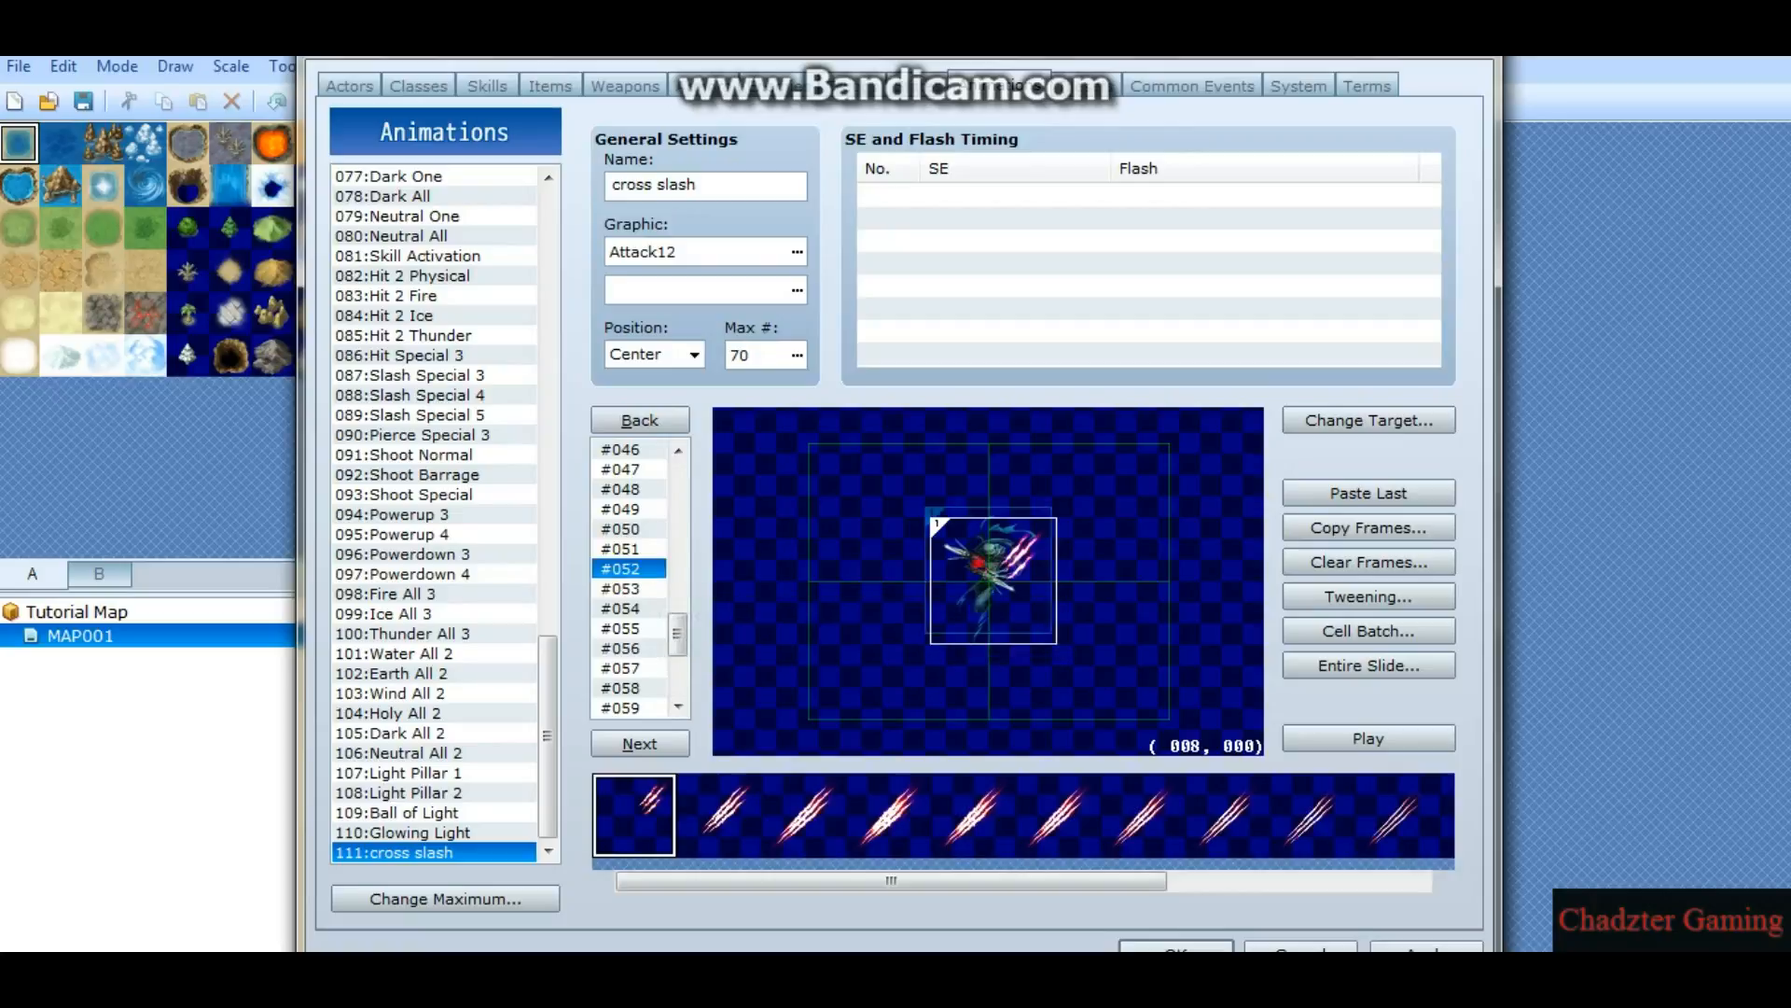
Step: Step through frames #053 to #064 to examine how far the copied slash extends
drag(625, 589, 621, 707)
scroll(622, 707, down, 3)
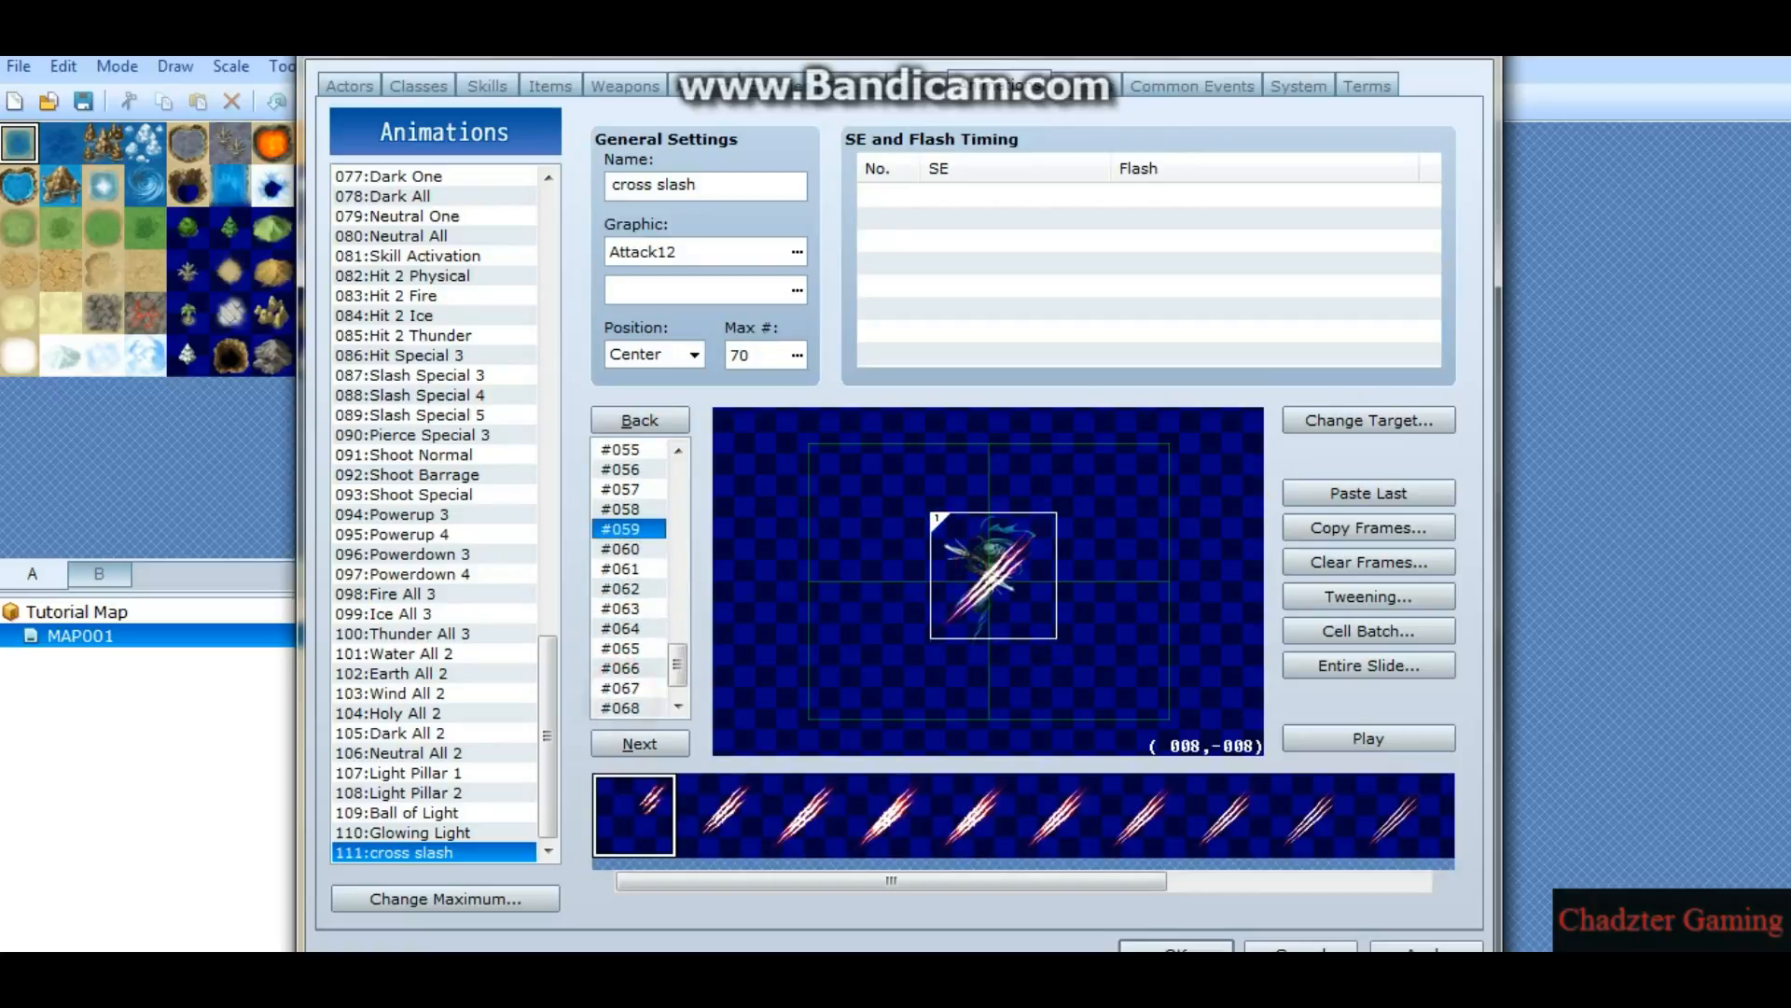
click(622, 549)
click(622, 568)
click(621, 588)
click(625, 608)
click(625, 628)
click(633, 607)
drag(632, 607, 621, 548)
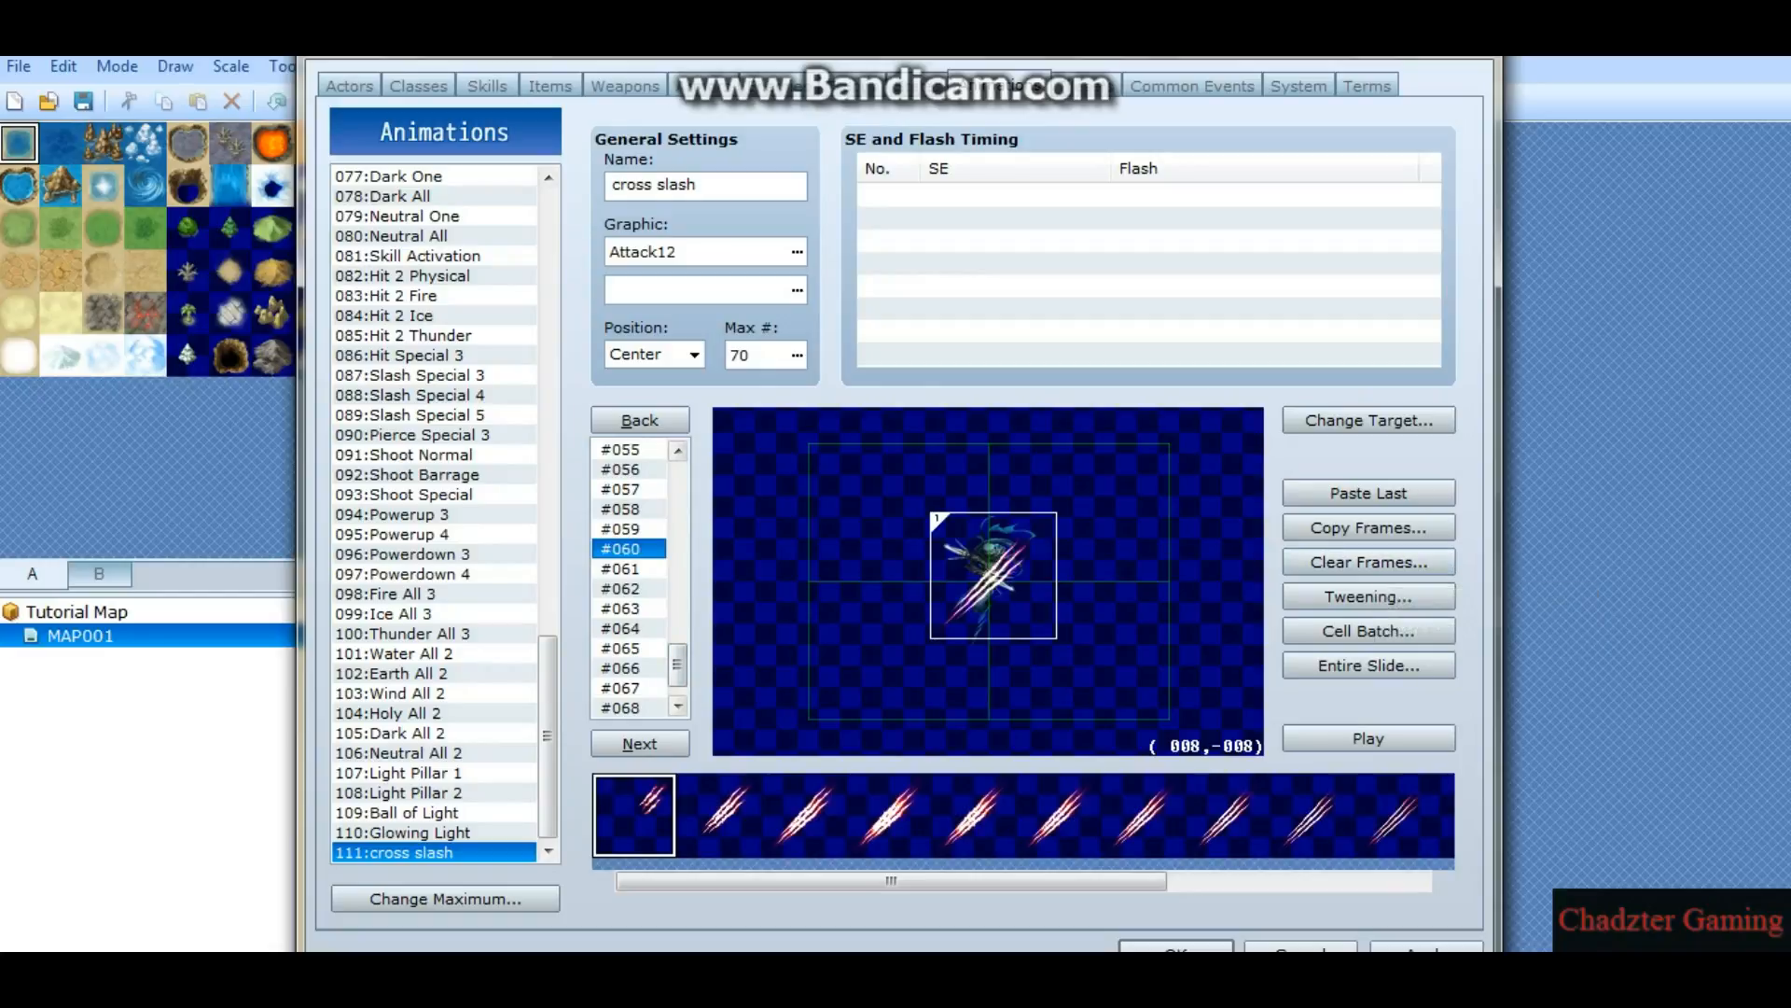
drag(673, 666, 673, 670)
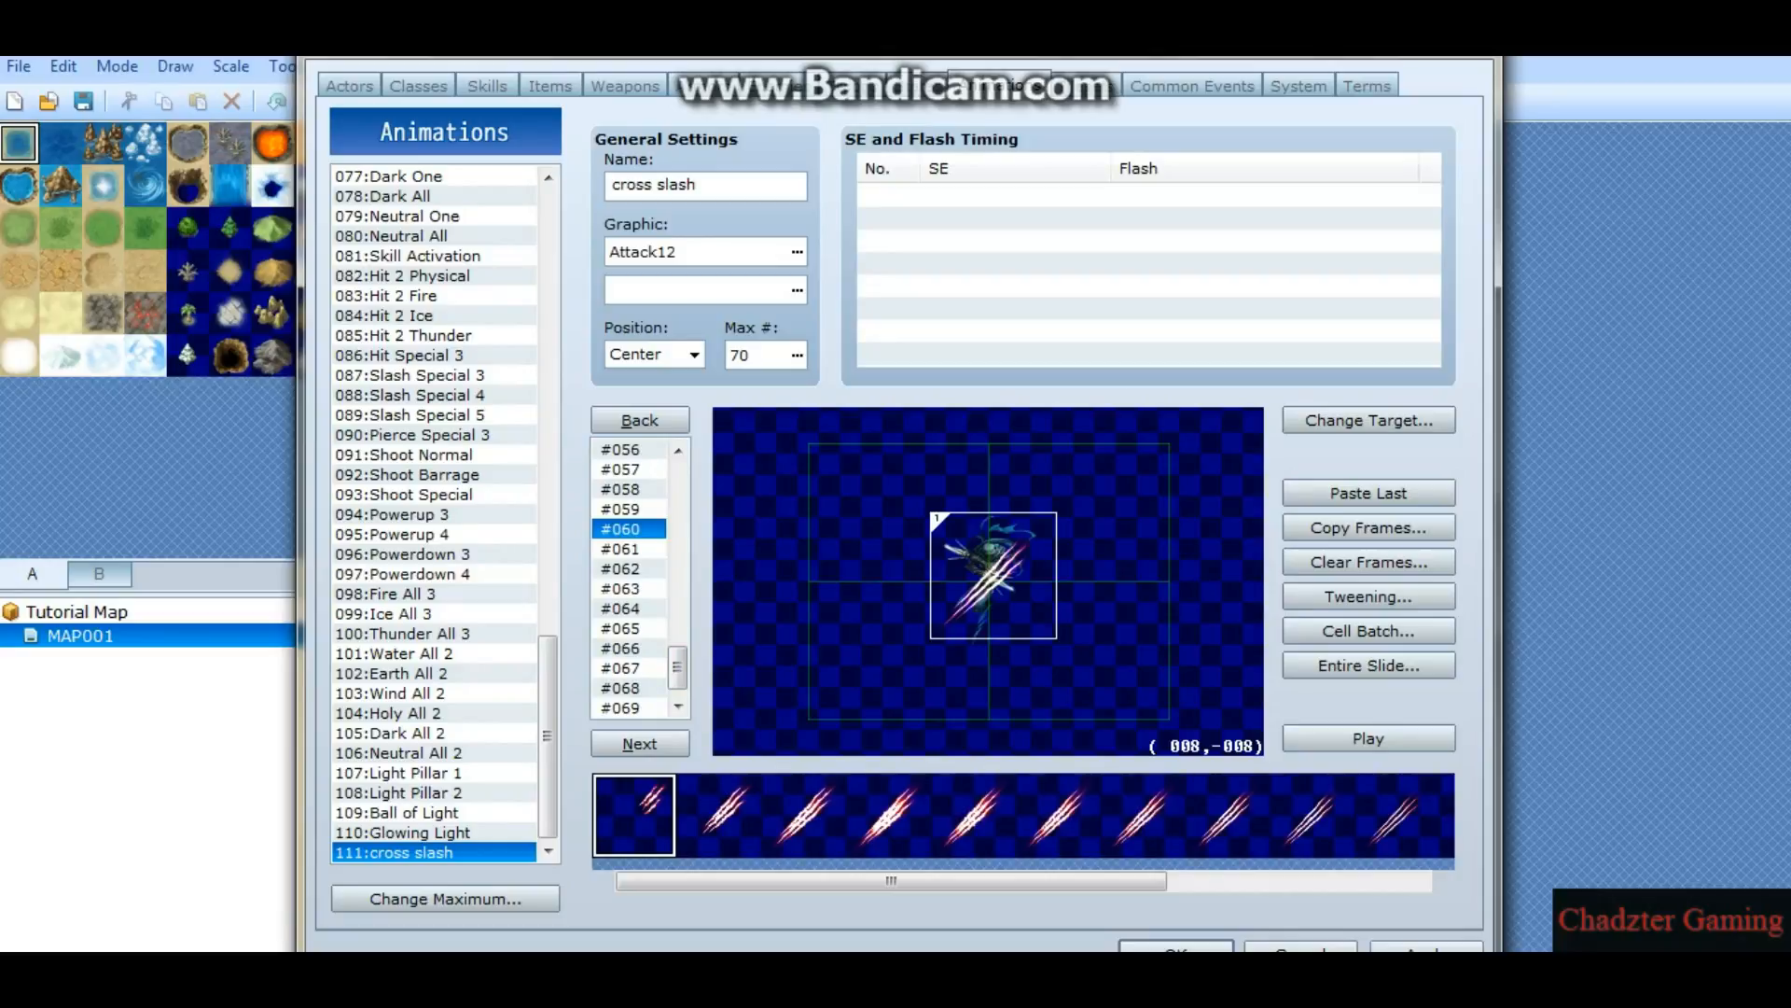
mouse_move(677, 666)
mouse_down()
mouse_move(677, 482)
mouse_move(677, 672)
mouse_up()
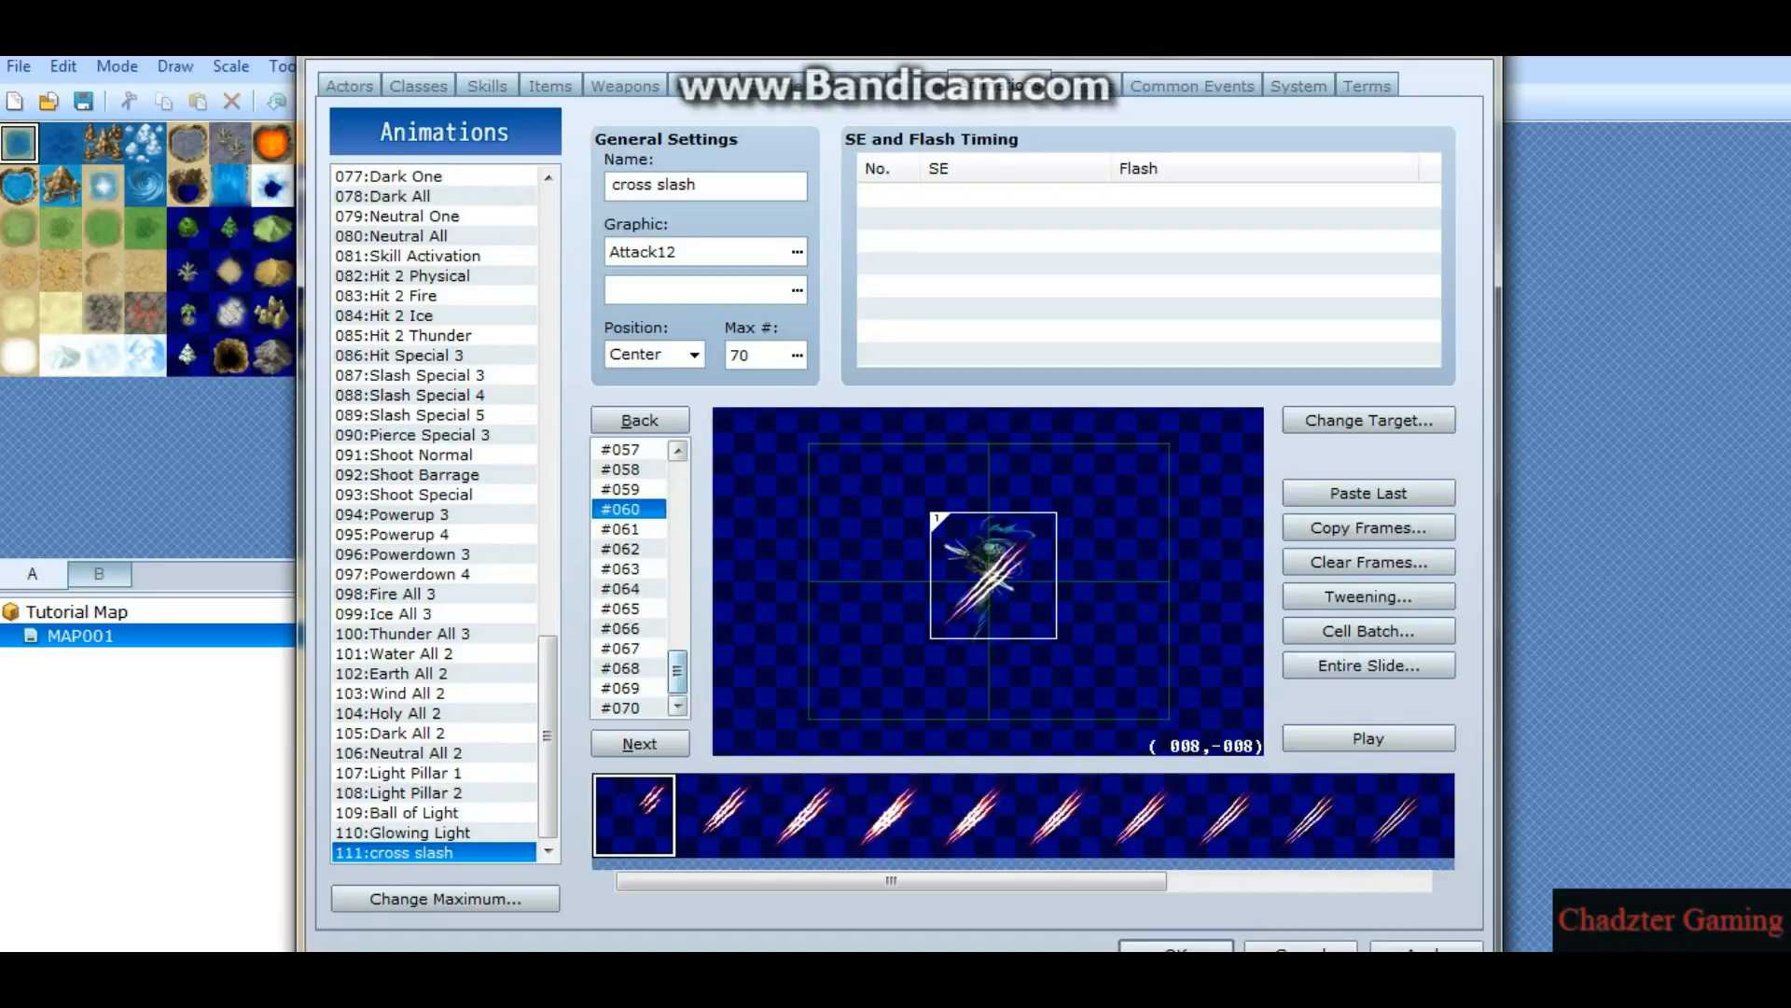
click(1472, 566)
click(1368, 596)
drag(1374, 436, 1580, 241)
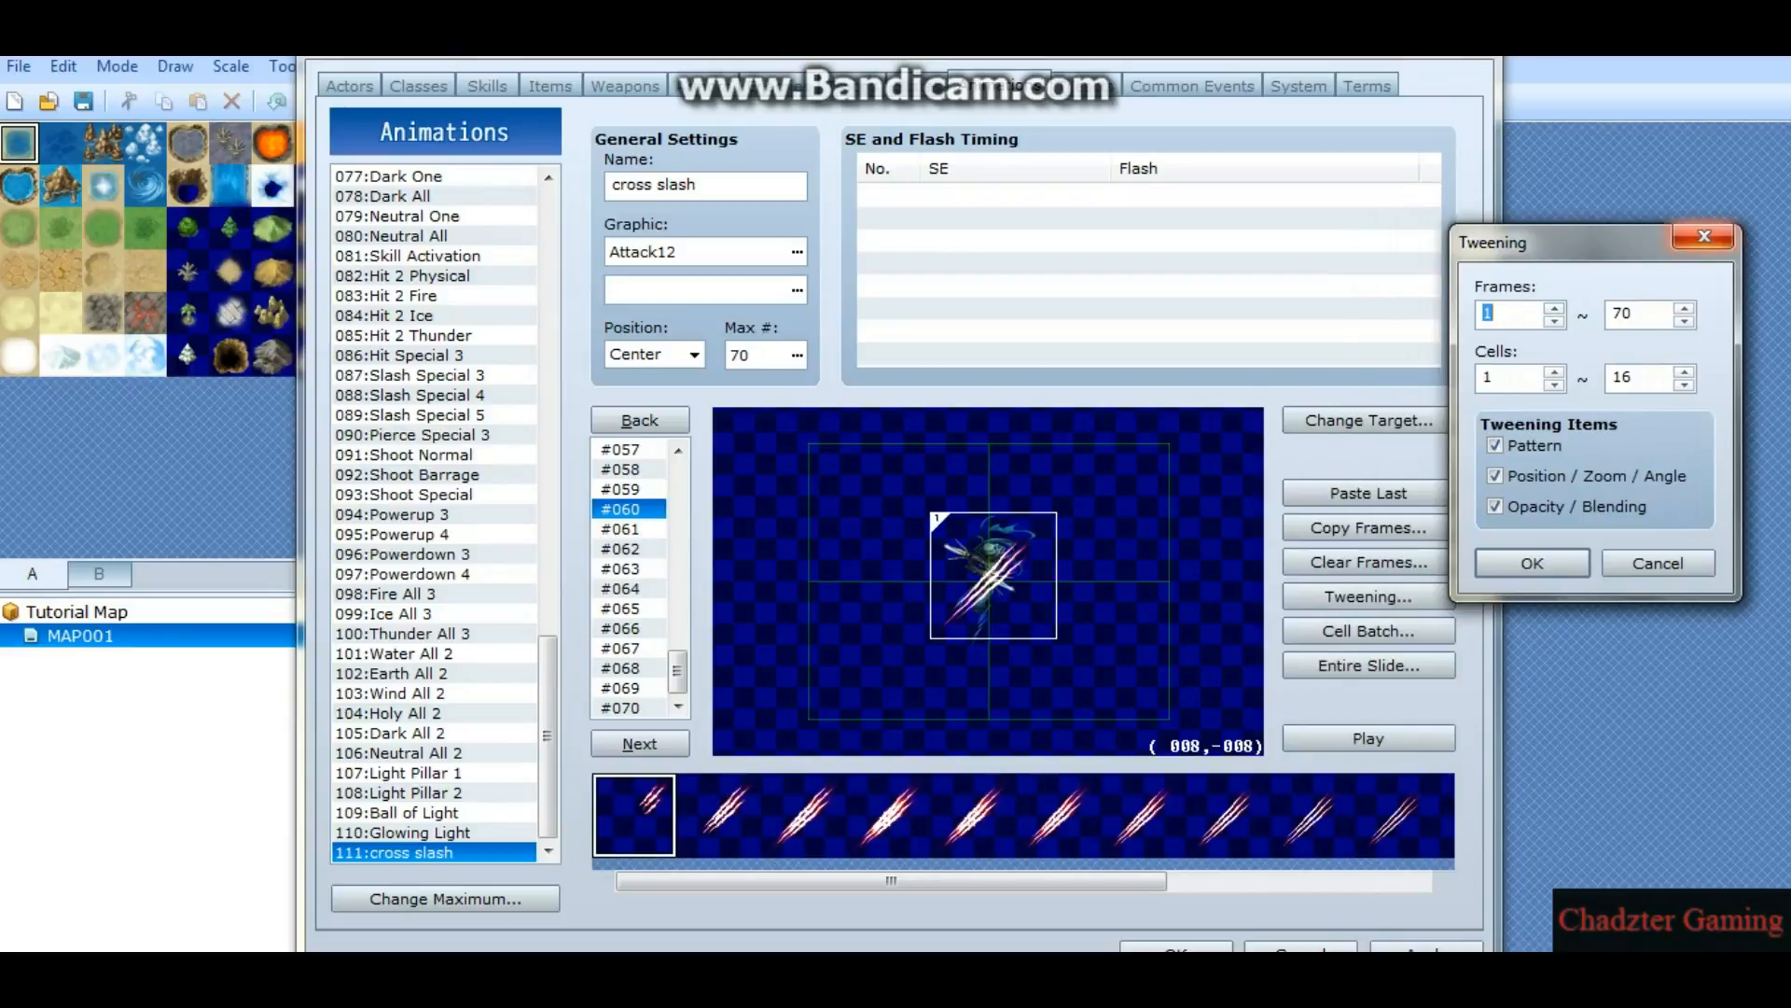
click(1704, 237)
Step: Place the first slash pattern on empty frame #064, over the target at about (24, -32)
click(644, 528)
click(652, 507)
click(649, 528)
click(642, 548)
click(642, 566)
click(641, 586)
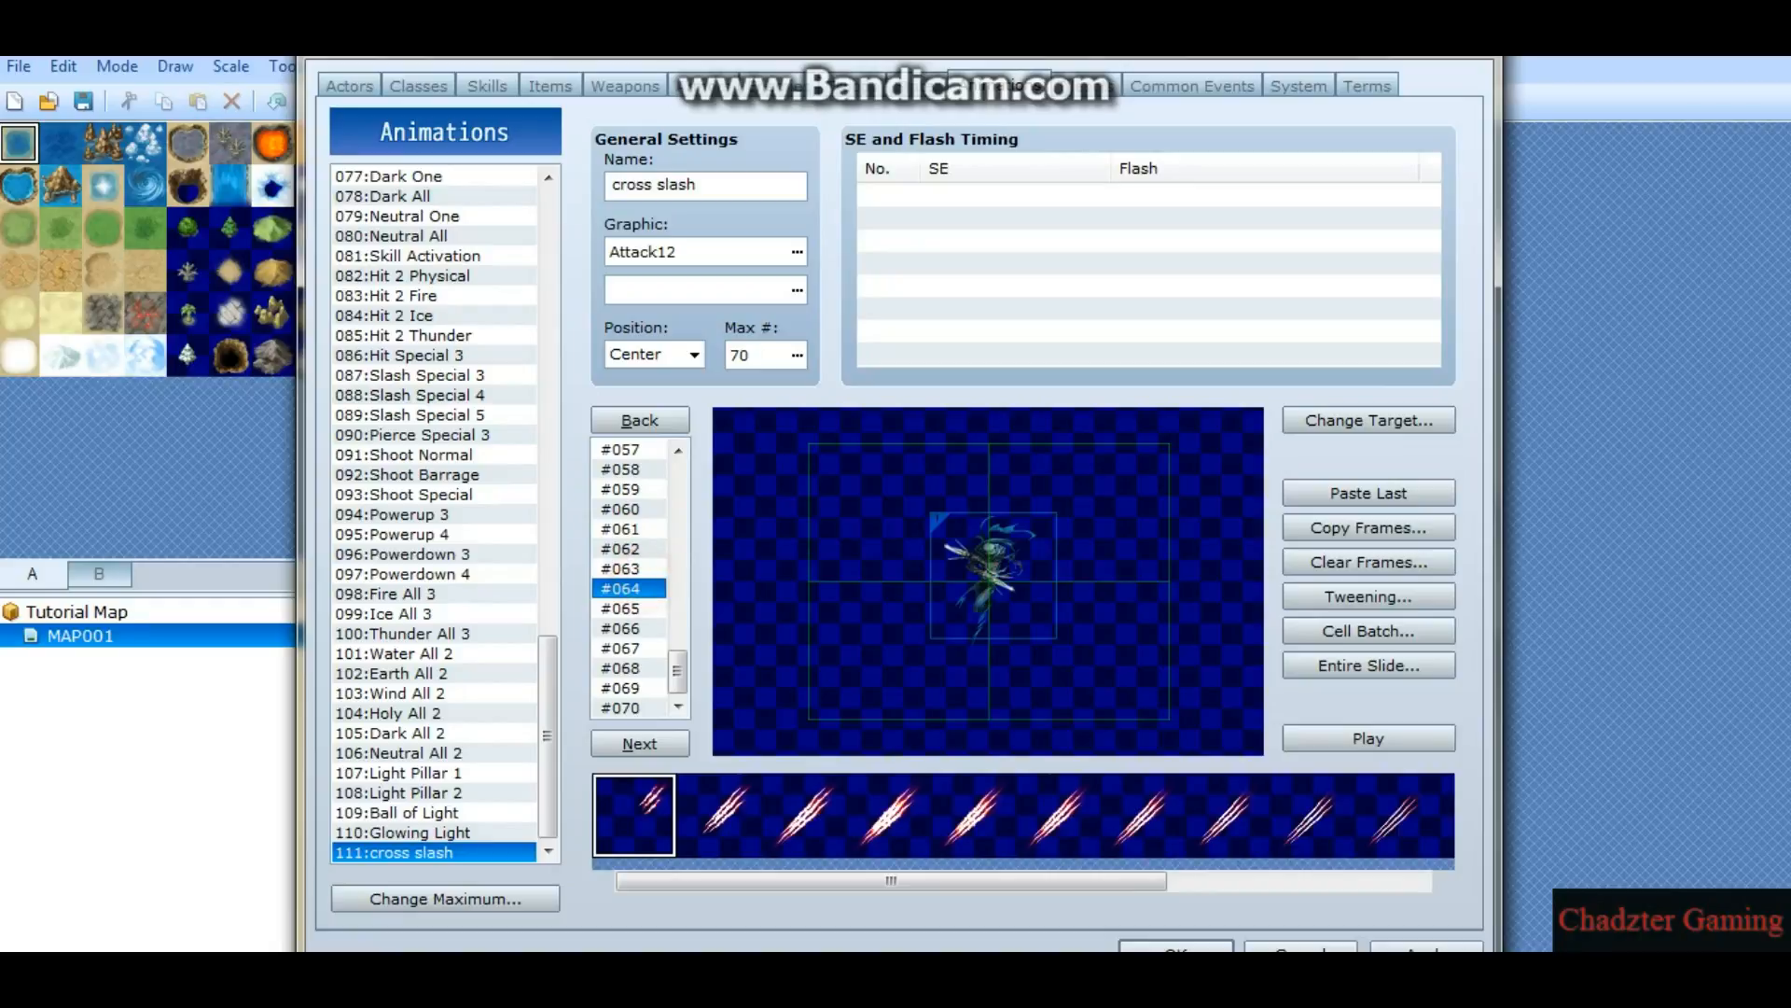
mouse_move(1015, 558)
mouse_down()
mouse_move(1005, 545)
mouse_move(1005, 560)
mouse_up()
click(1003, 560)
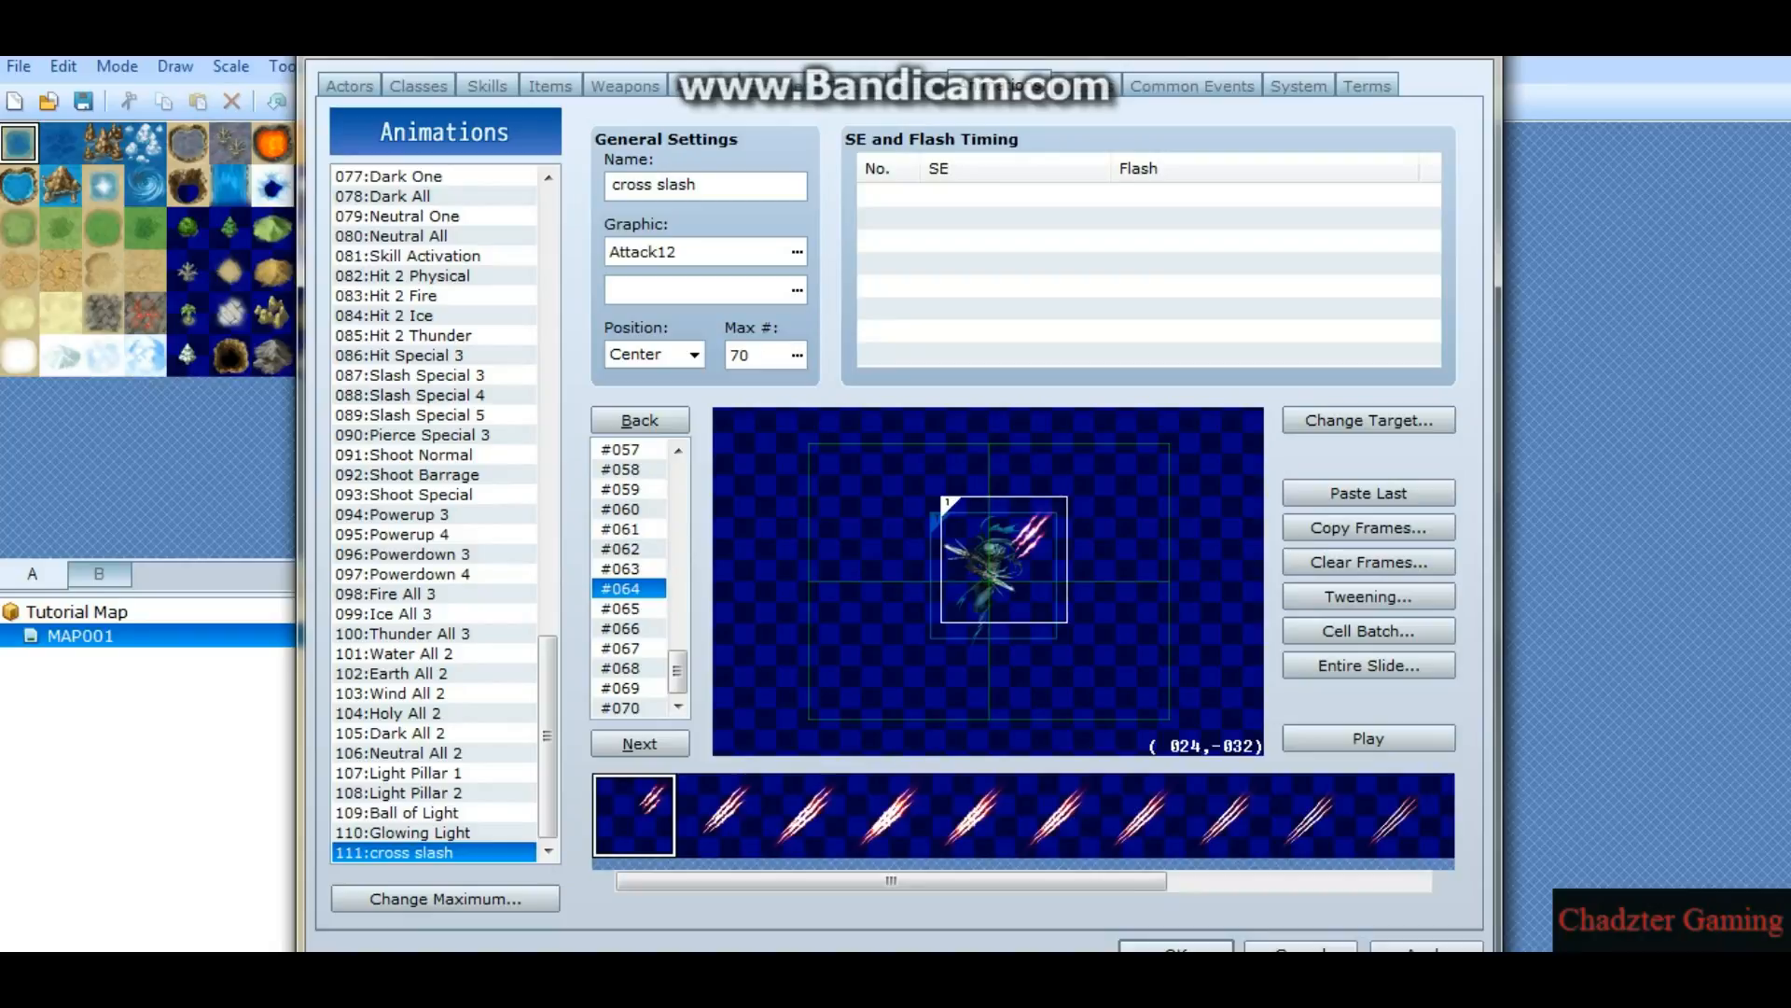
Step: Place the third slash pattern on frame #065, over the target at about (8, -16)
click(633, 608)
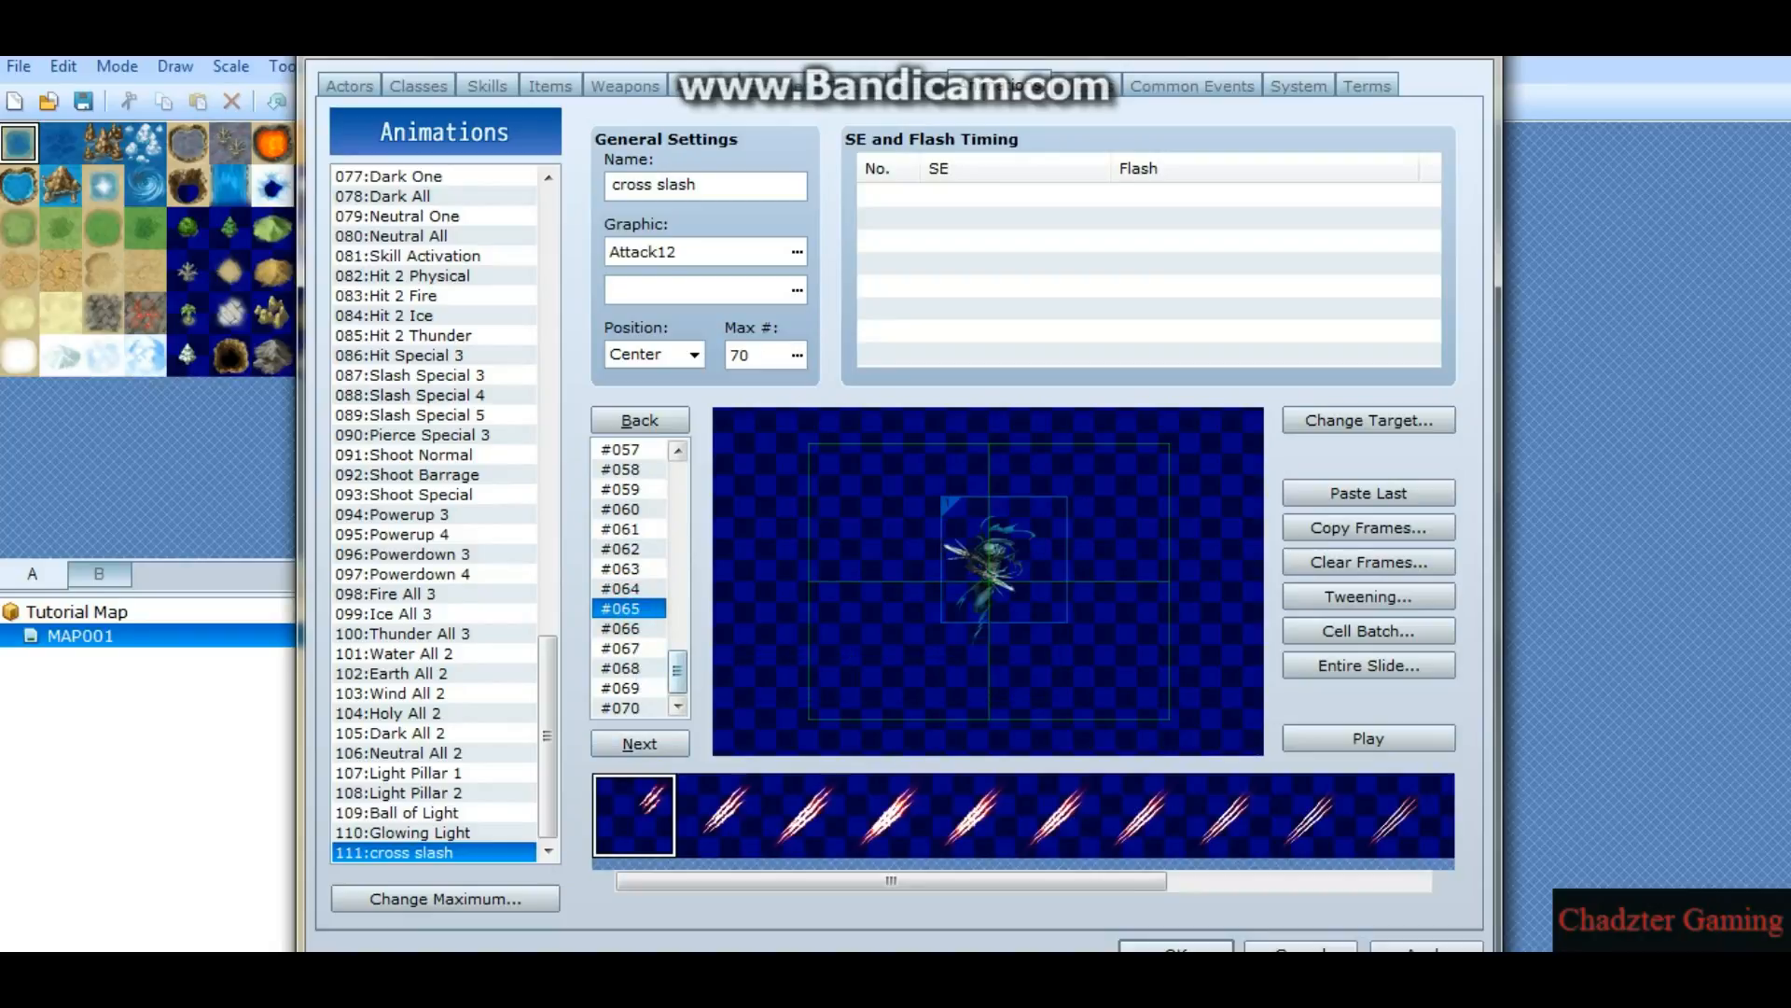
click(804, 814)
drag(912, 607, 992, 569)
Step: Place the fifth slash pattern on frame #066 and position it at about (16, -8)
click(624, 628)
click(887, 815)
click(973, 815)
click(983, 596)
drag(984, 596, 999, 575)
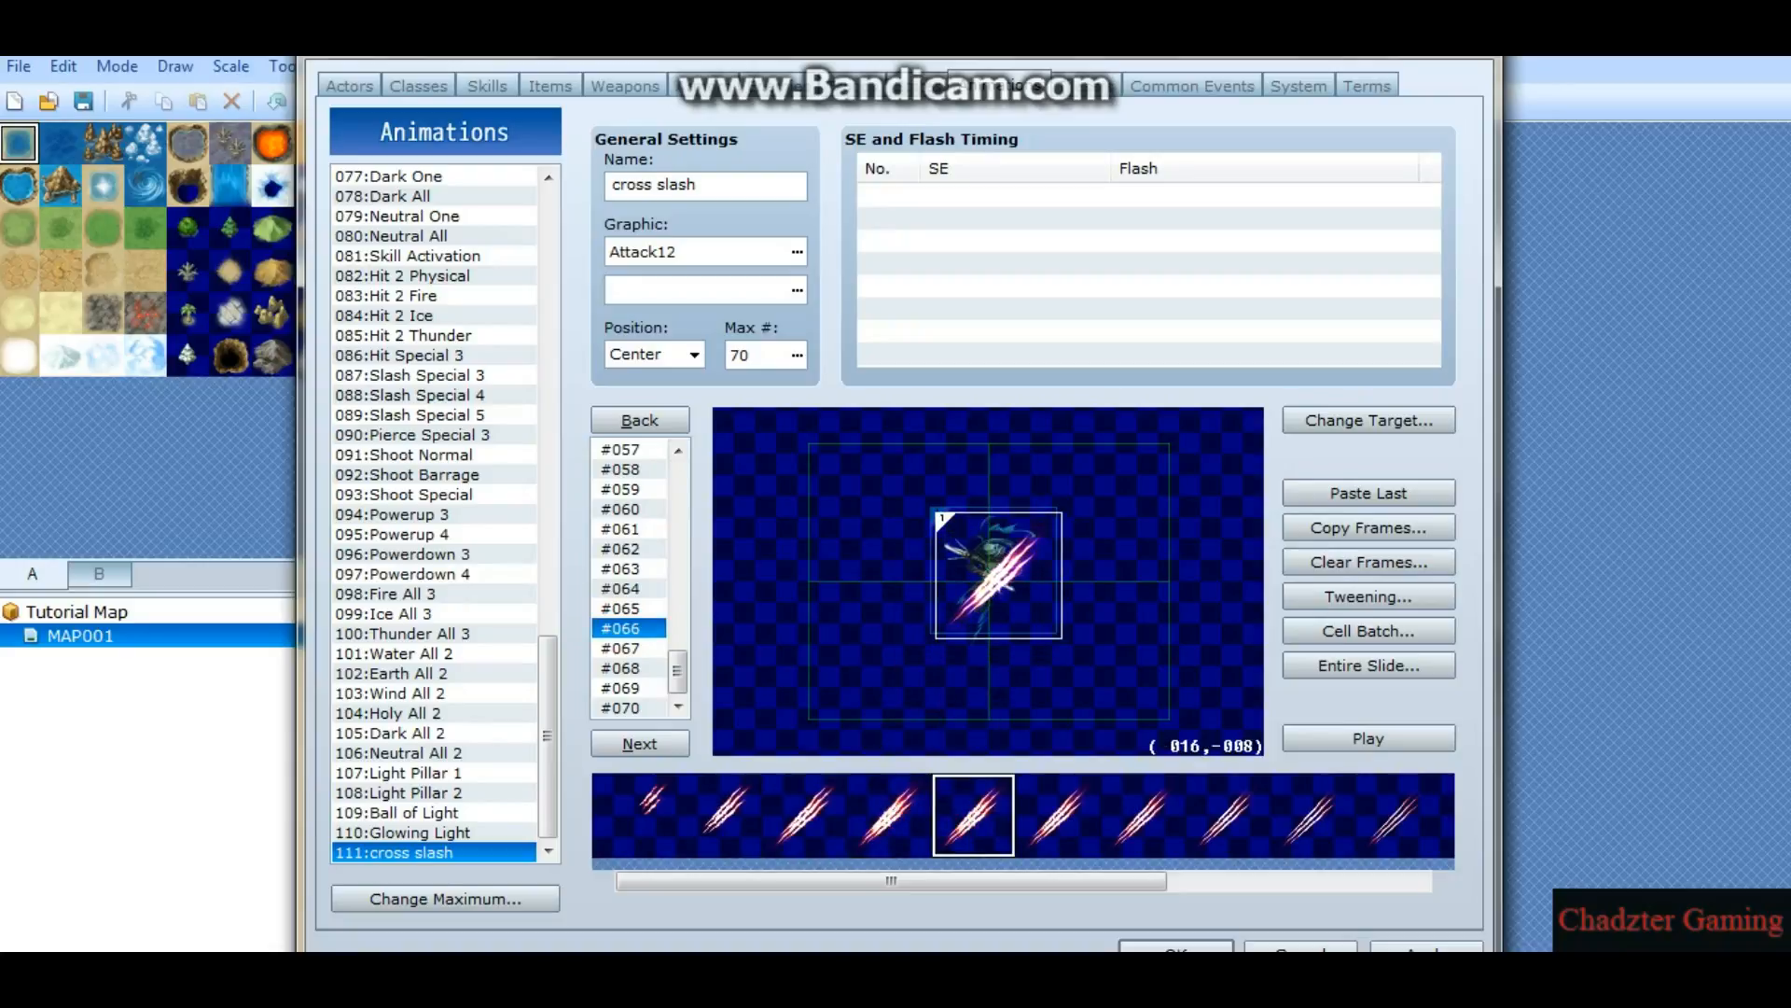
Step: Place the sixth slash pattern on frame #067 at the target's centre, (0, 0)
click(624, 648)
click(1058, 814)
click(956, 586)
drag(956, 586, 988, 581)
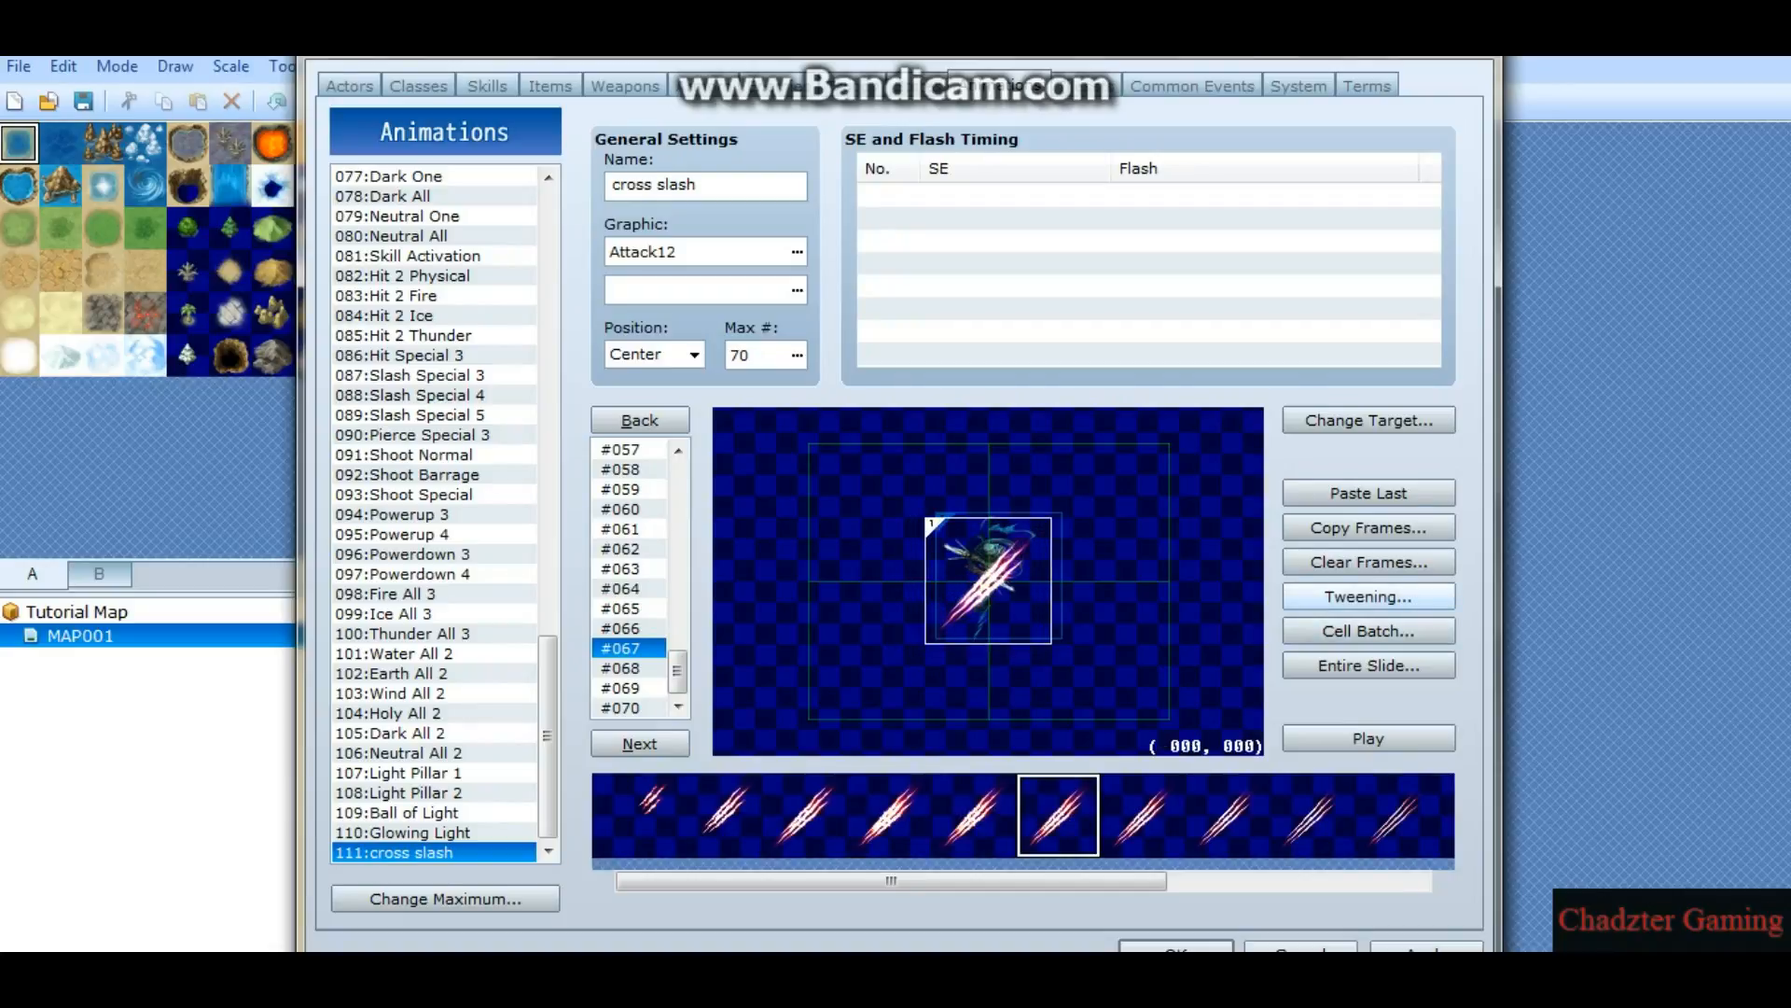
Step: Apply Tweening to frames 1 to 70 and cells 1 to 16 with pattern, position/zoom/angle and opacity/blending included
click(1357, 596)
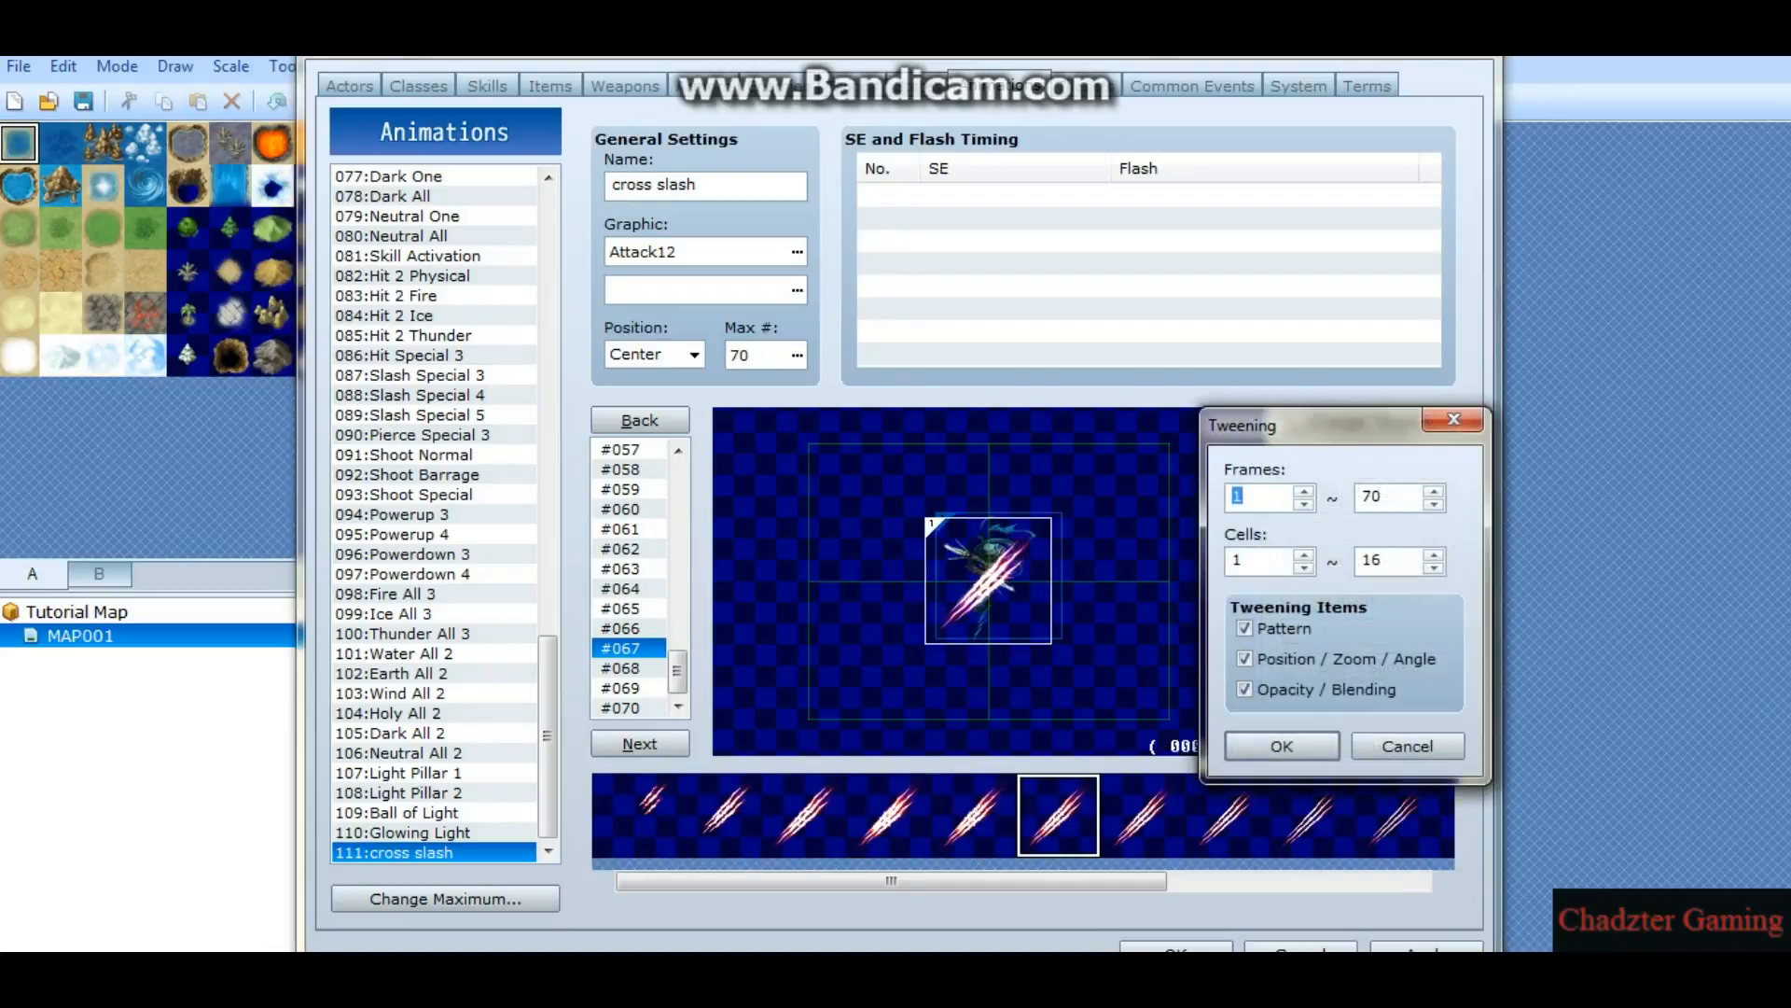
drag(1343, 433, 1495, 402)
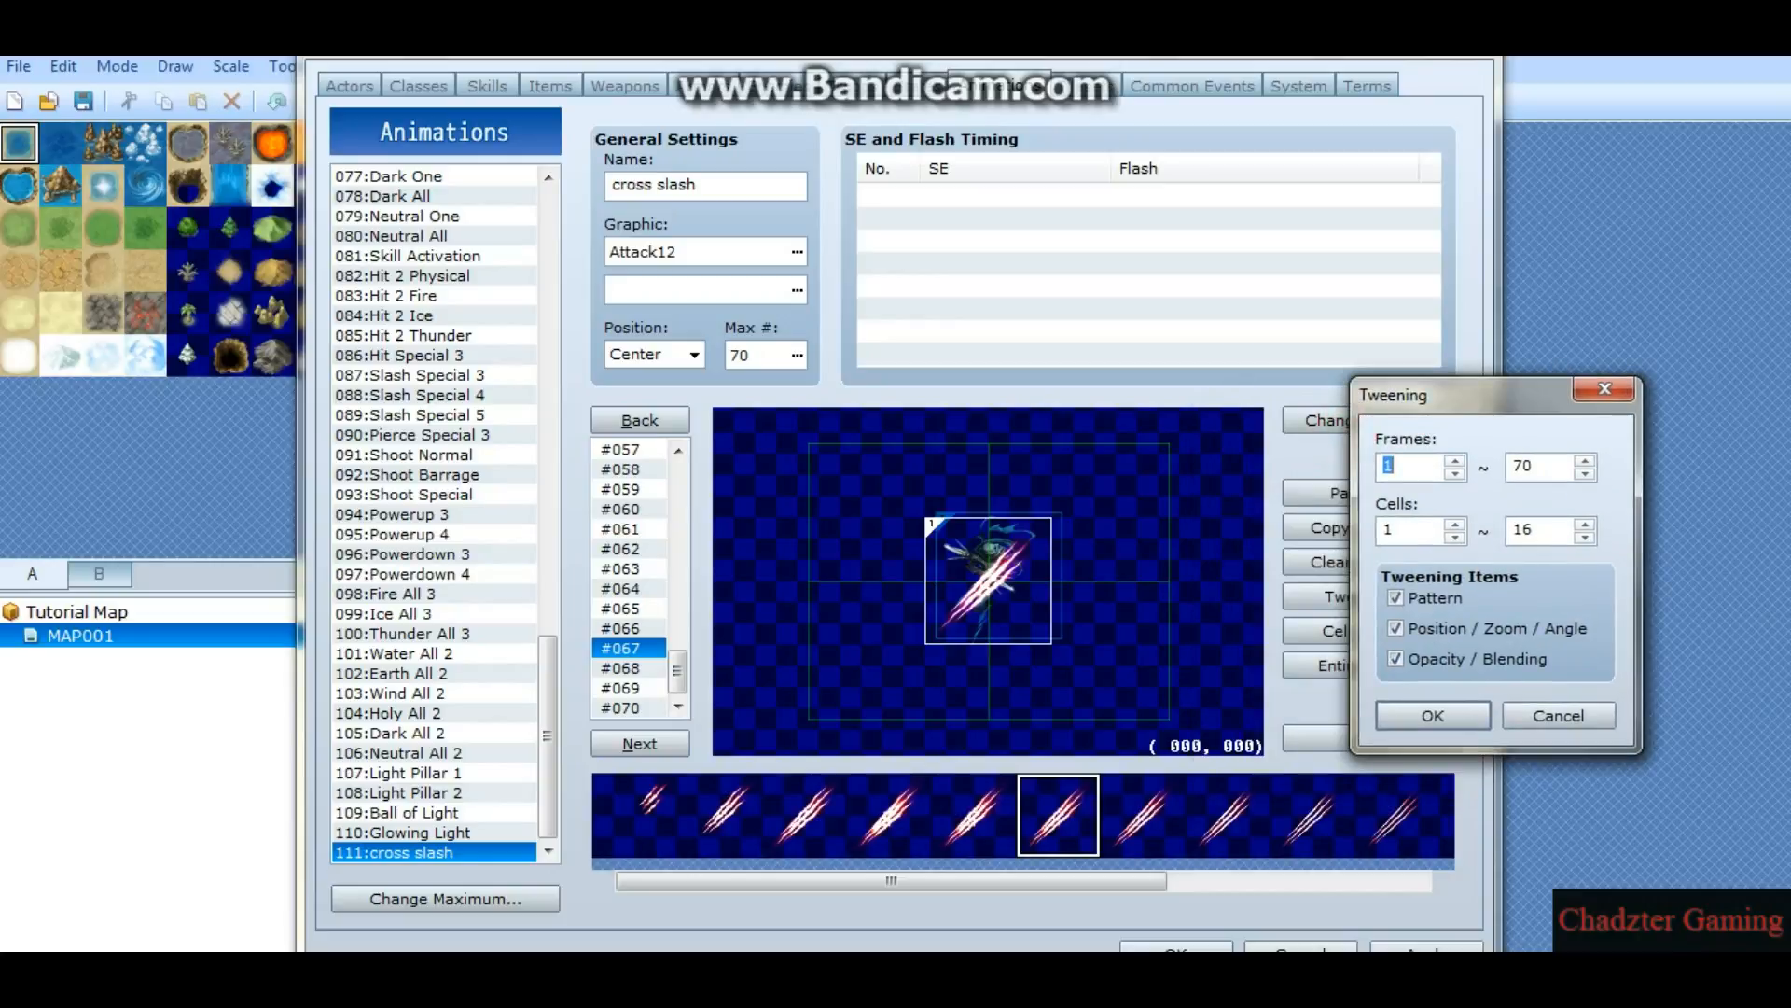
click(1455, 714)
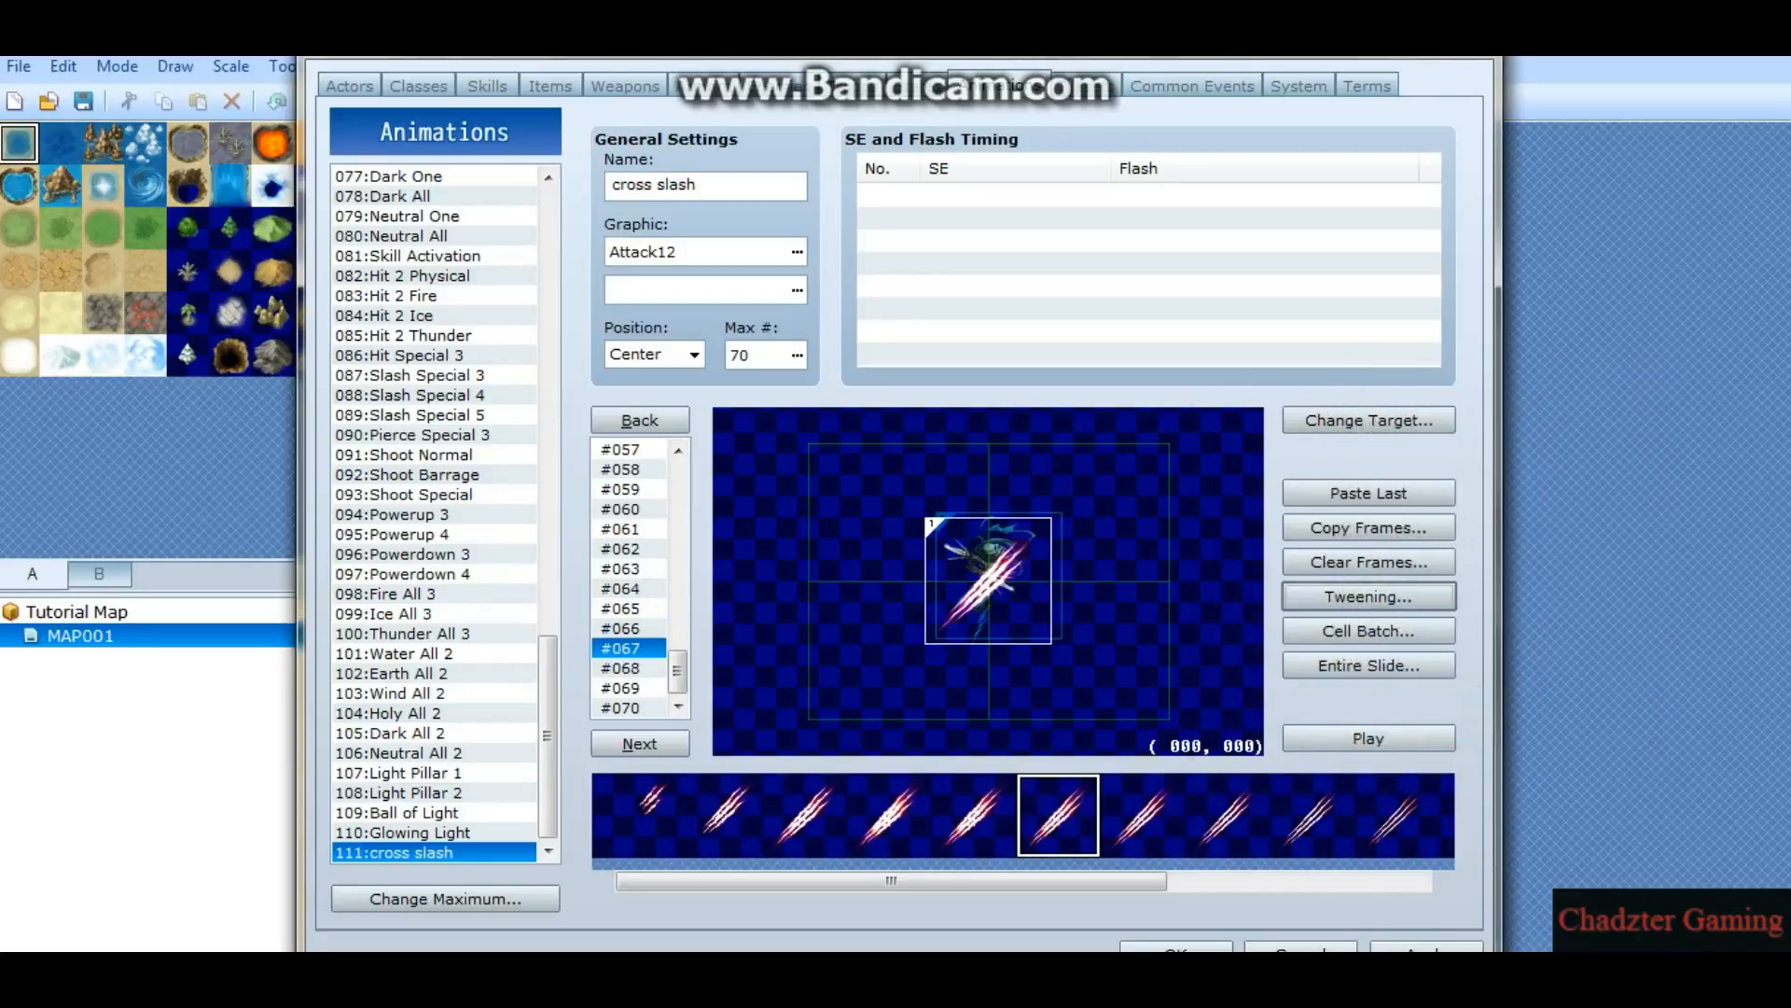
Step: Compare frames #064 to #067 to examine how the slash position changes between them
click(623, 628)
click(625, 647)
click(627, 588)
click(629, 608)
click(640, 589)
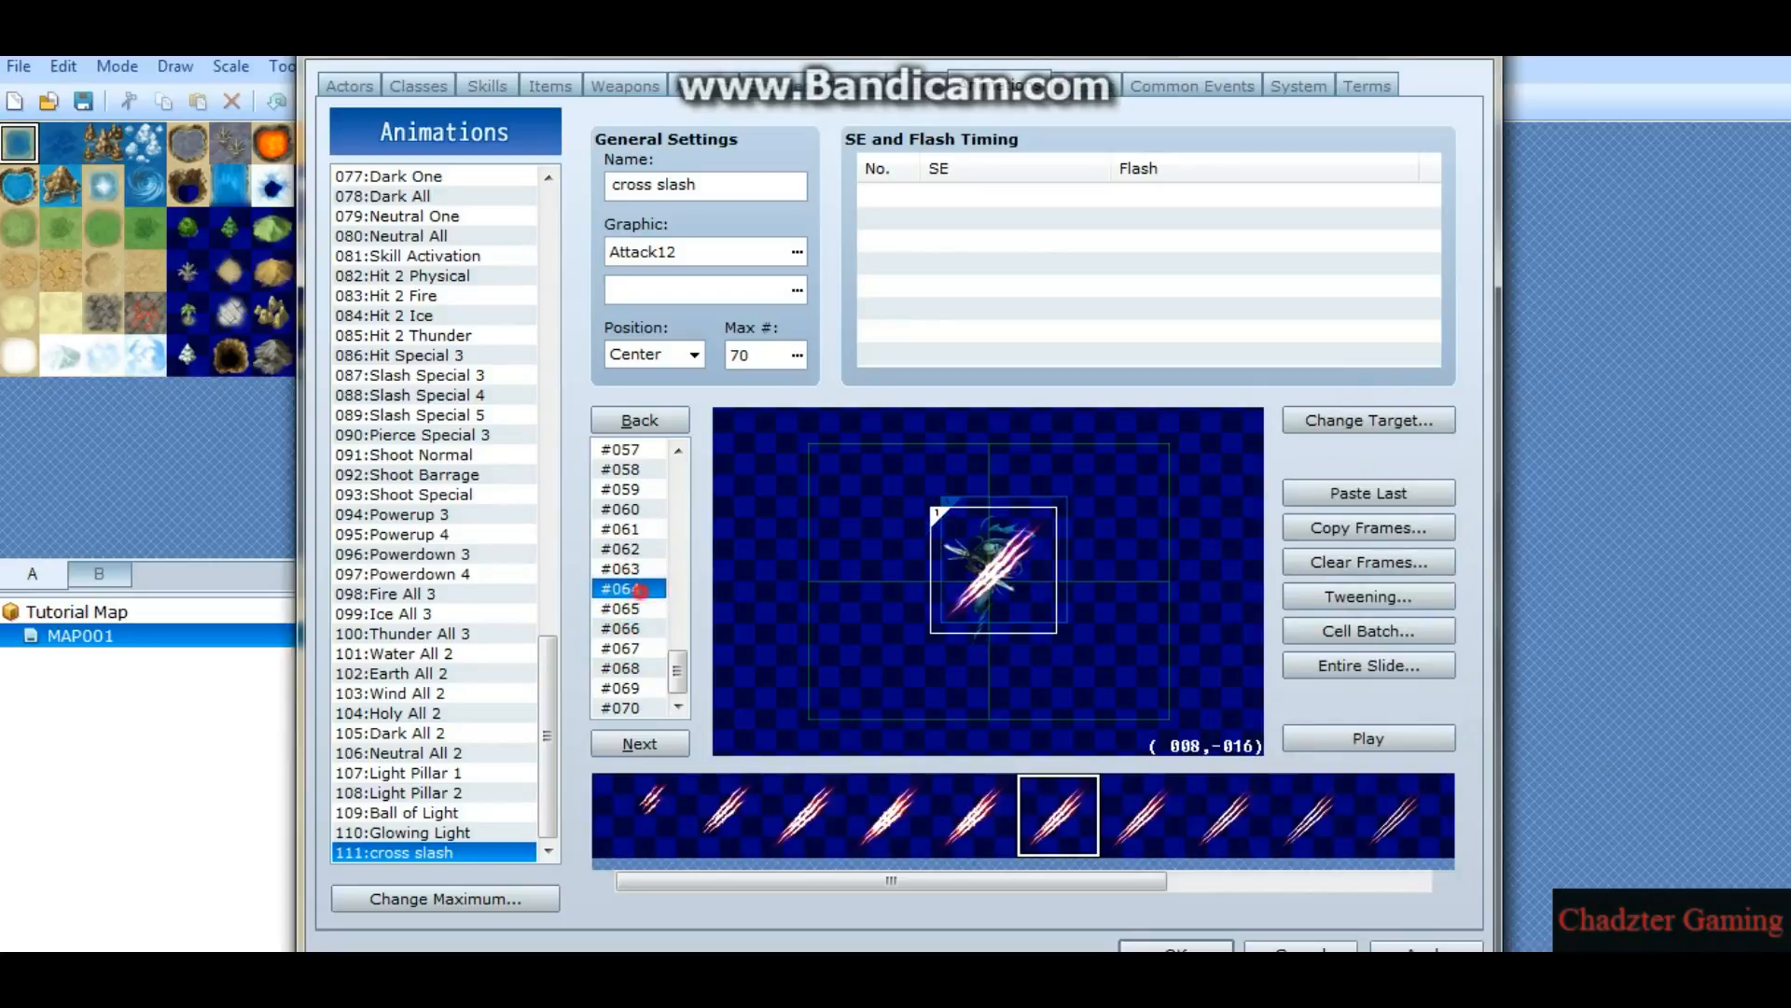
click(635, 604)
click(637, 589)
click(636, 602)
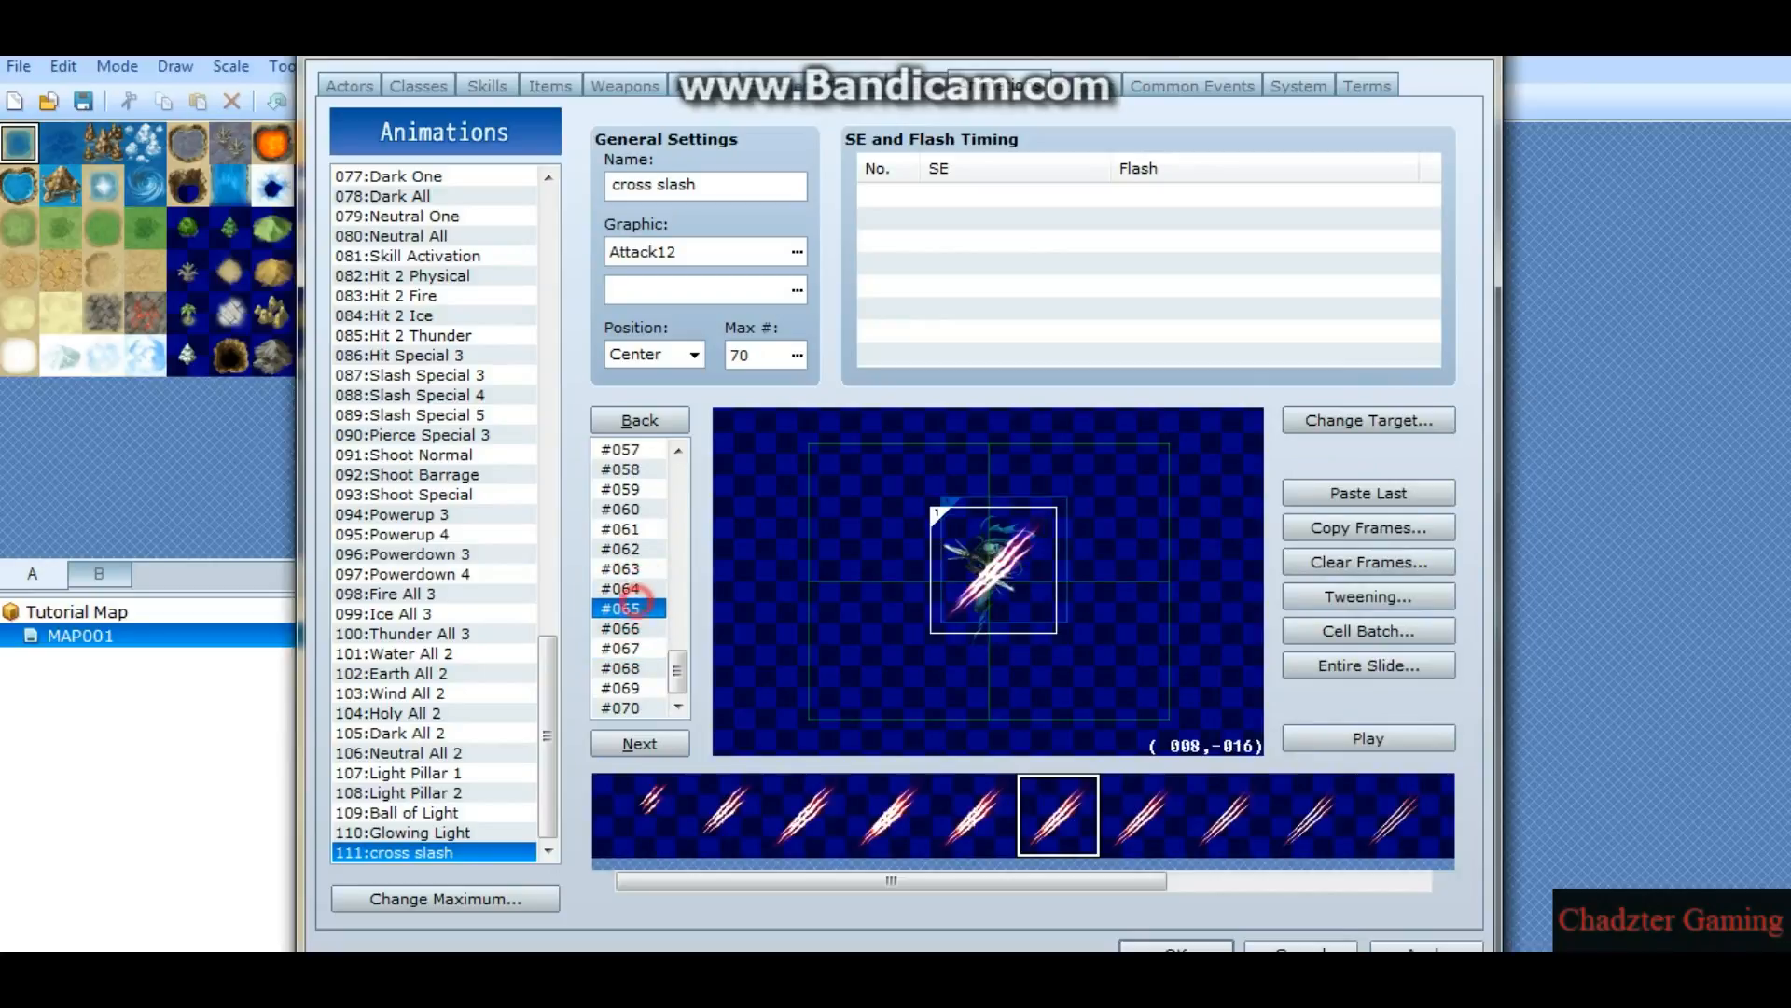
Step: Move the slash on frame #064 to (8, -16) and reapply Tweening to frames 1 to 70
click(630, 590)
drag(1035, 561, 1025, 570)
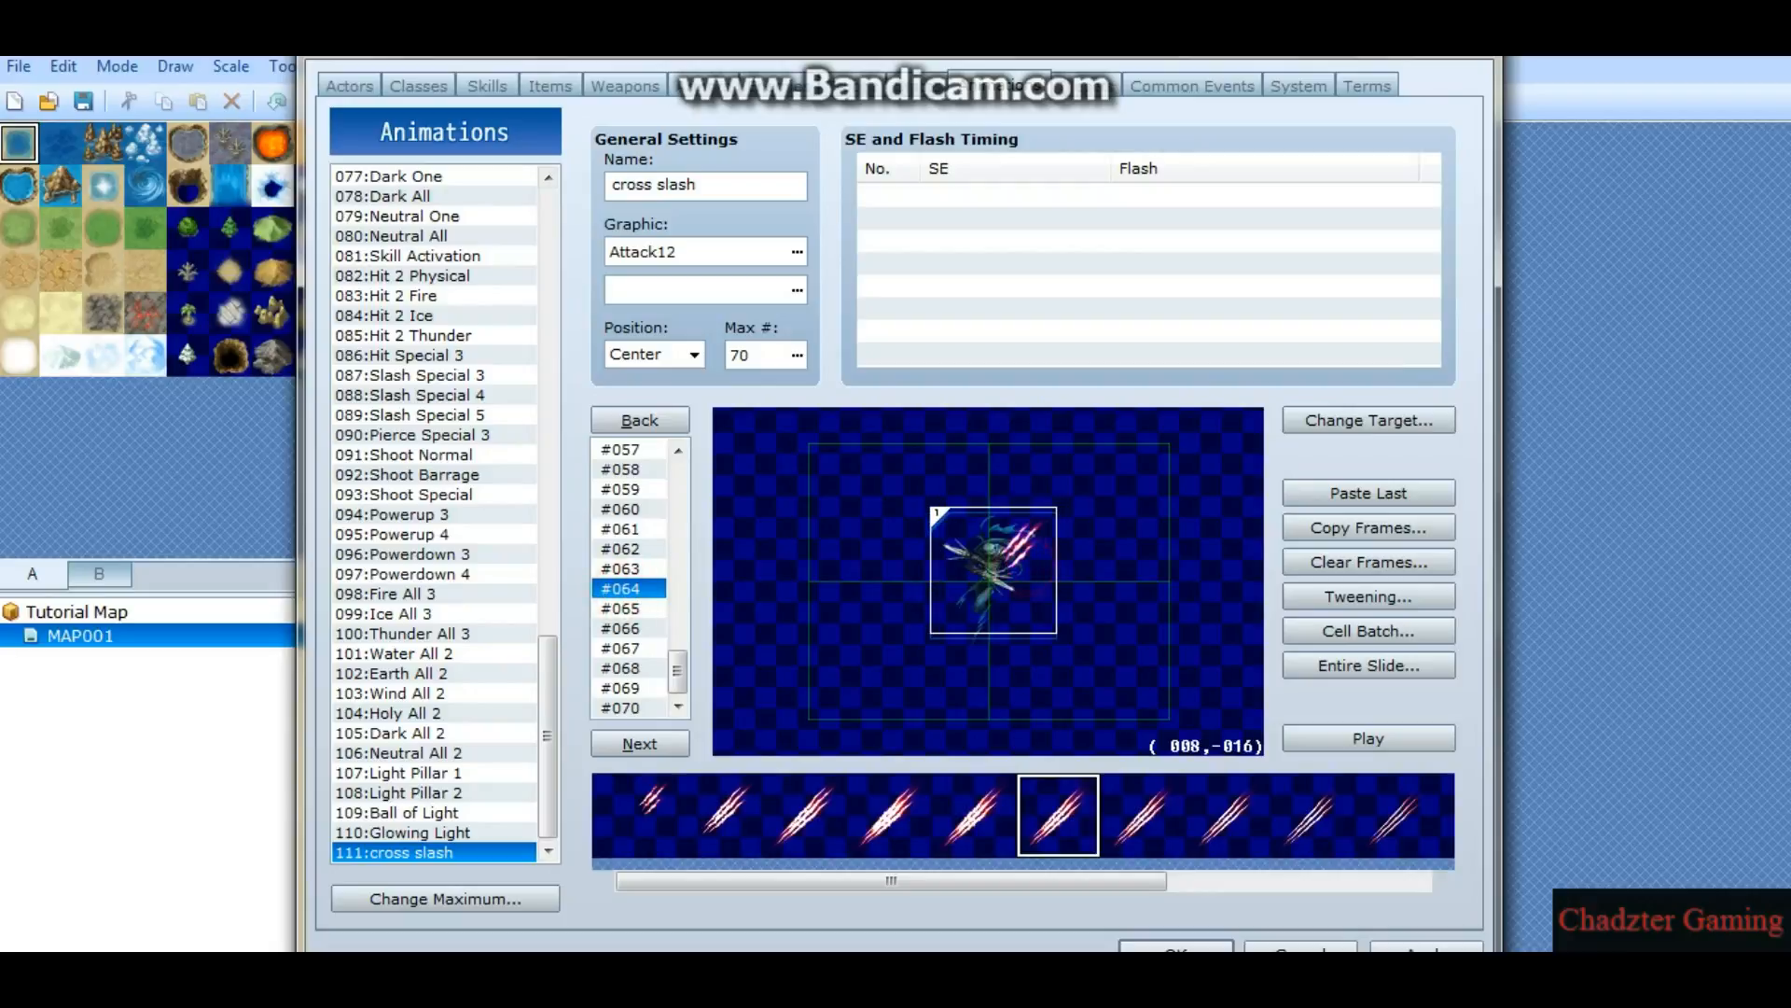
click(1369, 596)
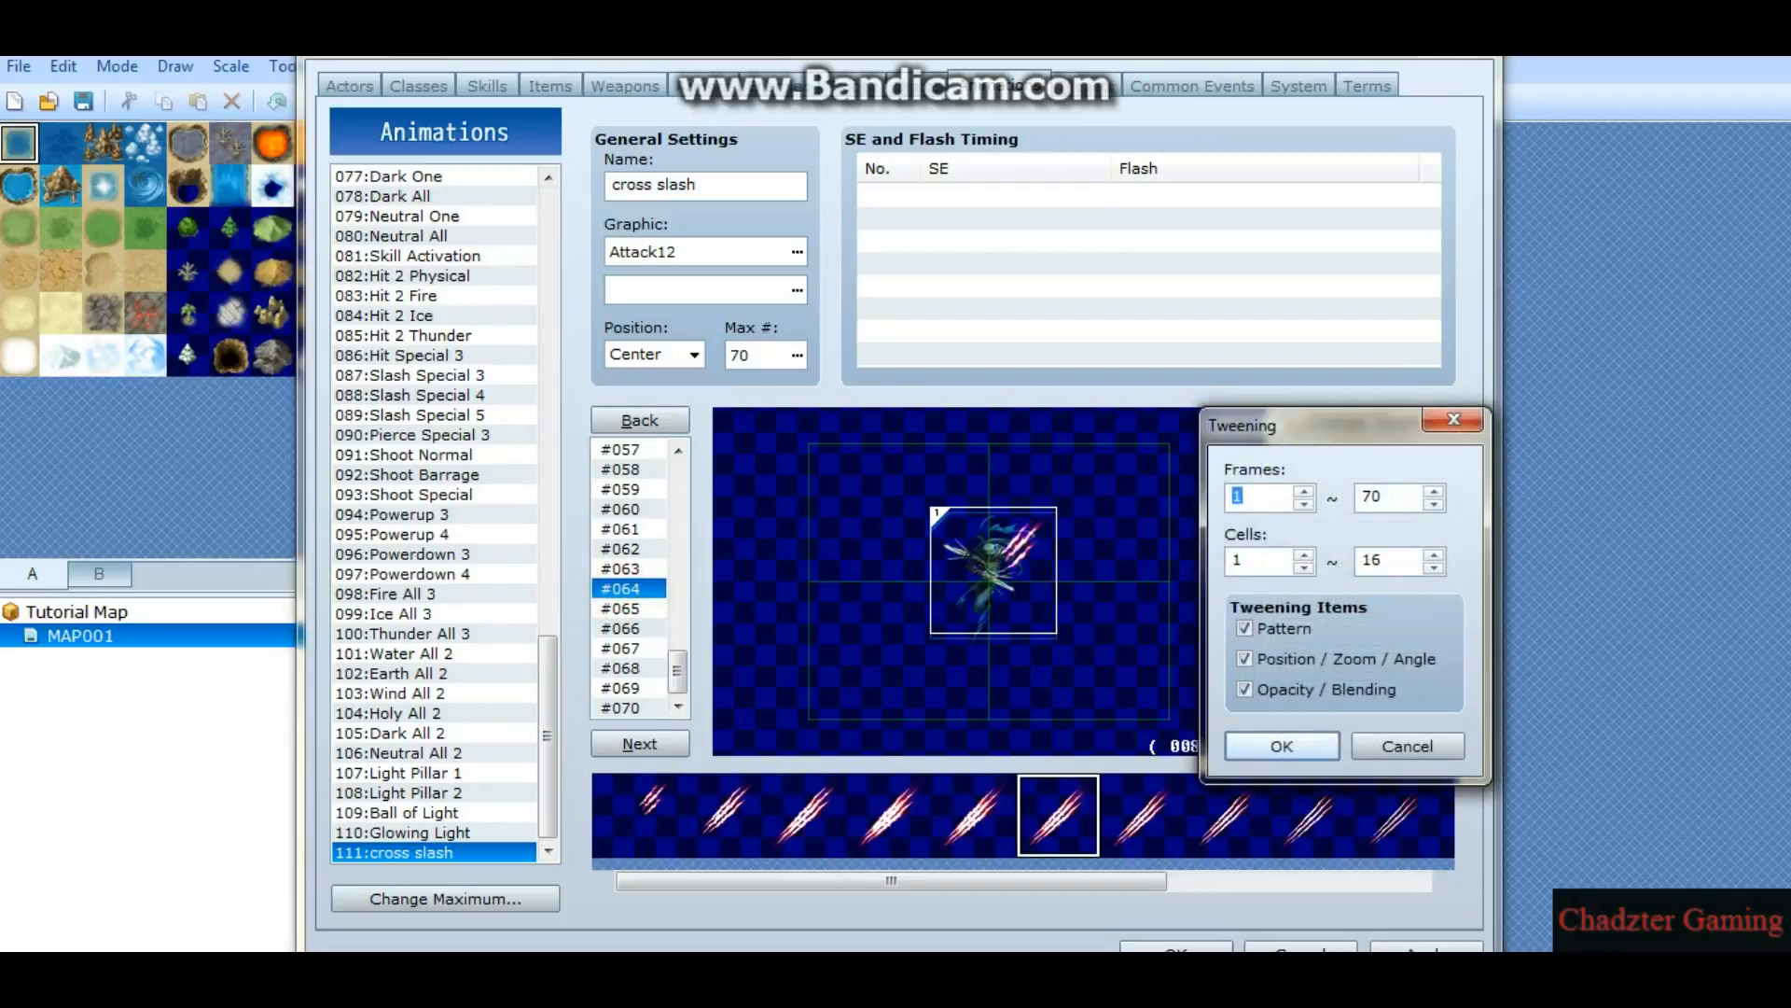
click(1276, 743)
Step: Check frames #065 and #066, and play the animation as a preview
click(620, 606)
click(619, 633)
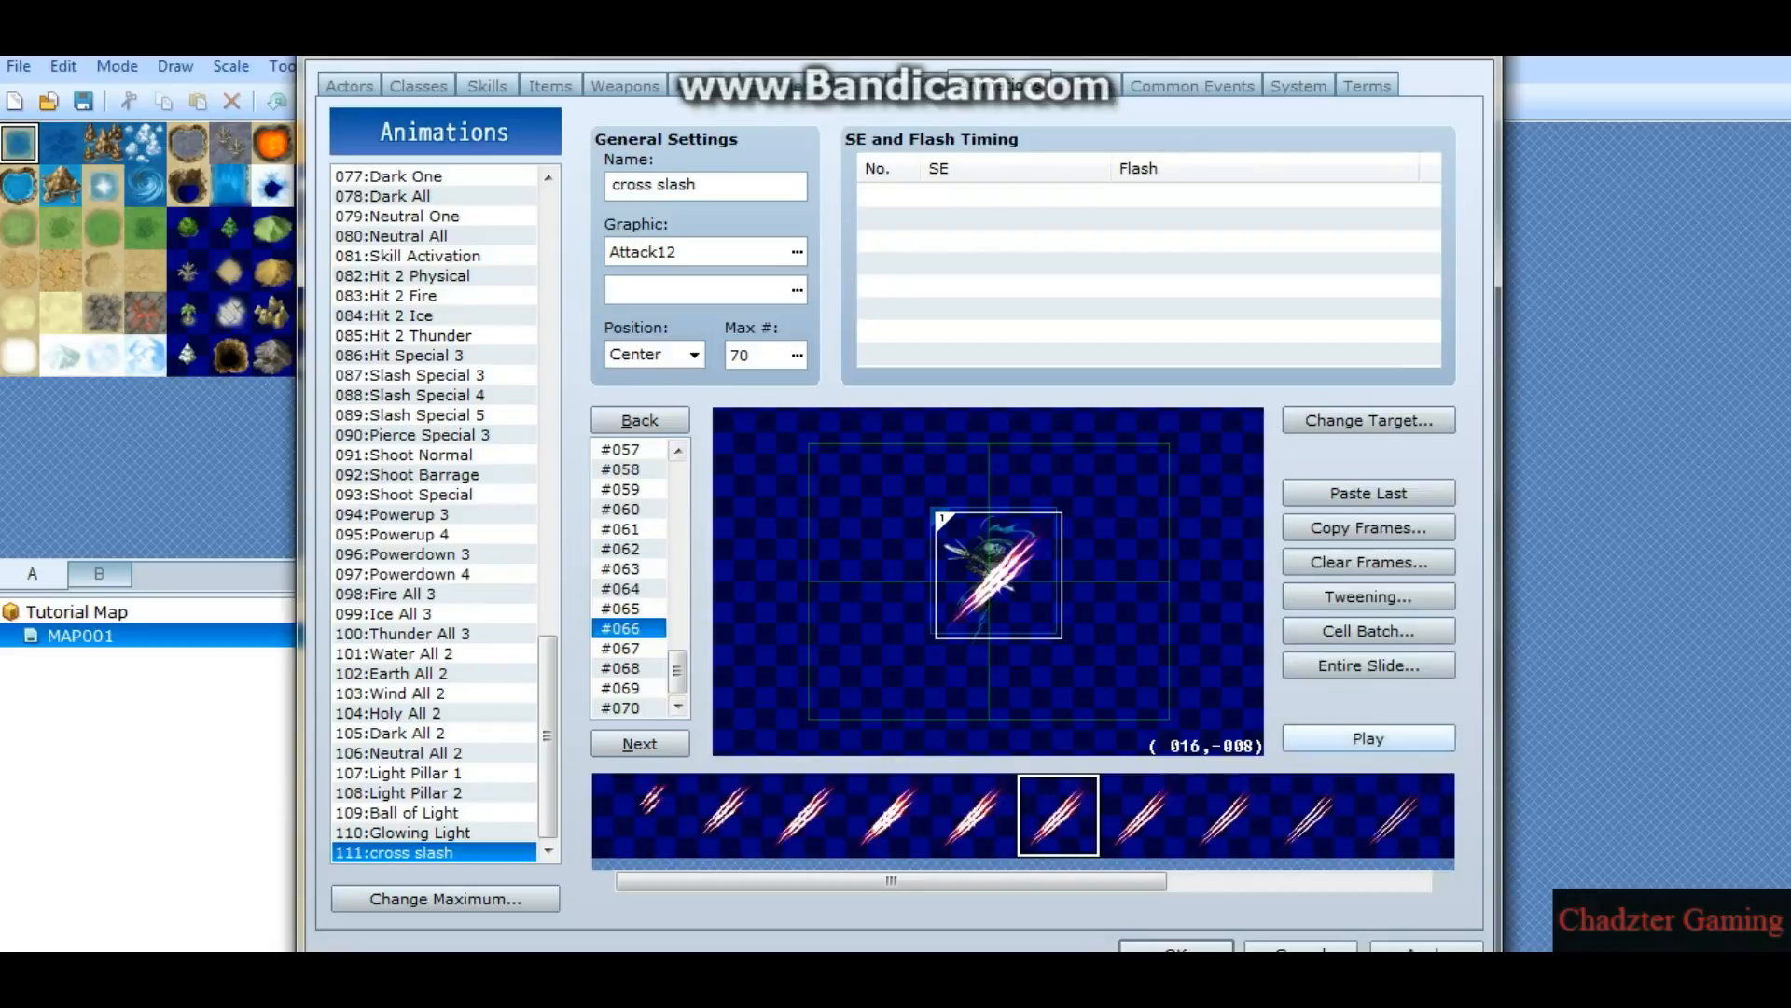
click(1376, 737)
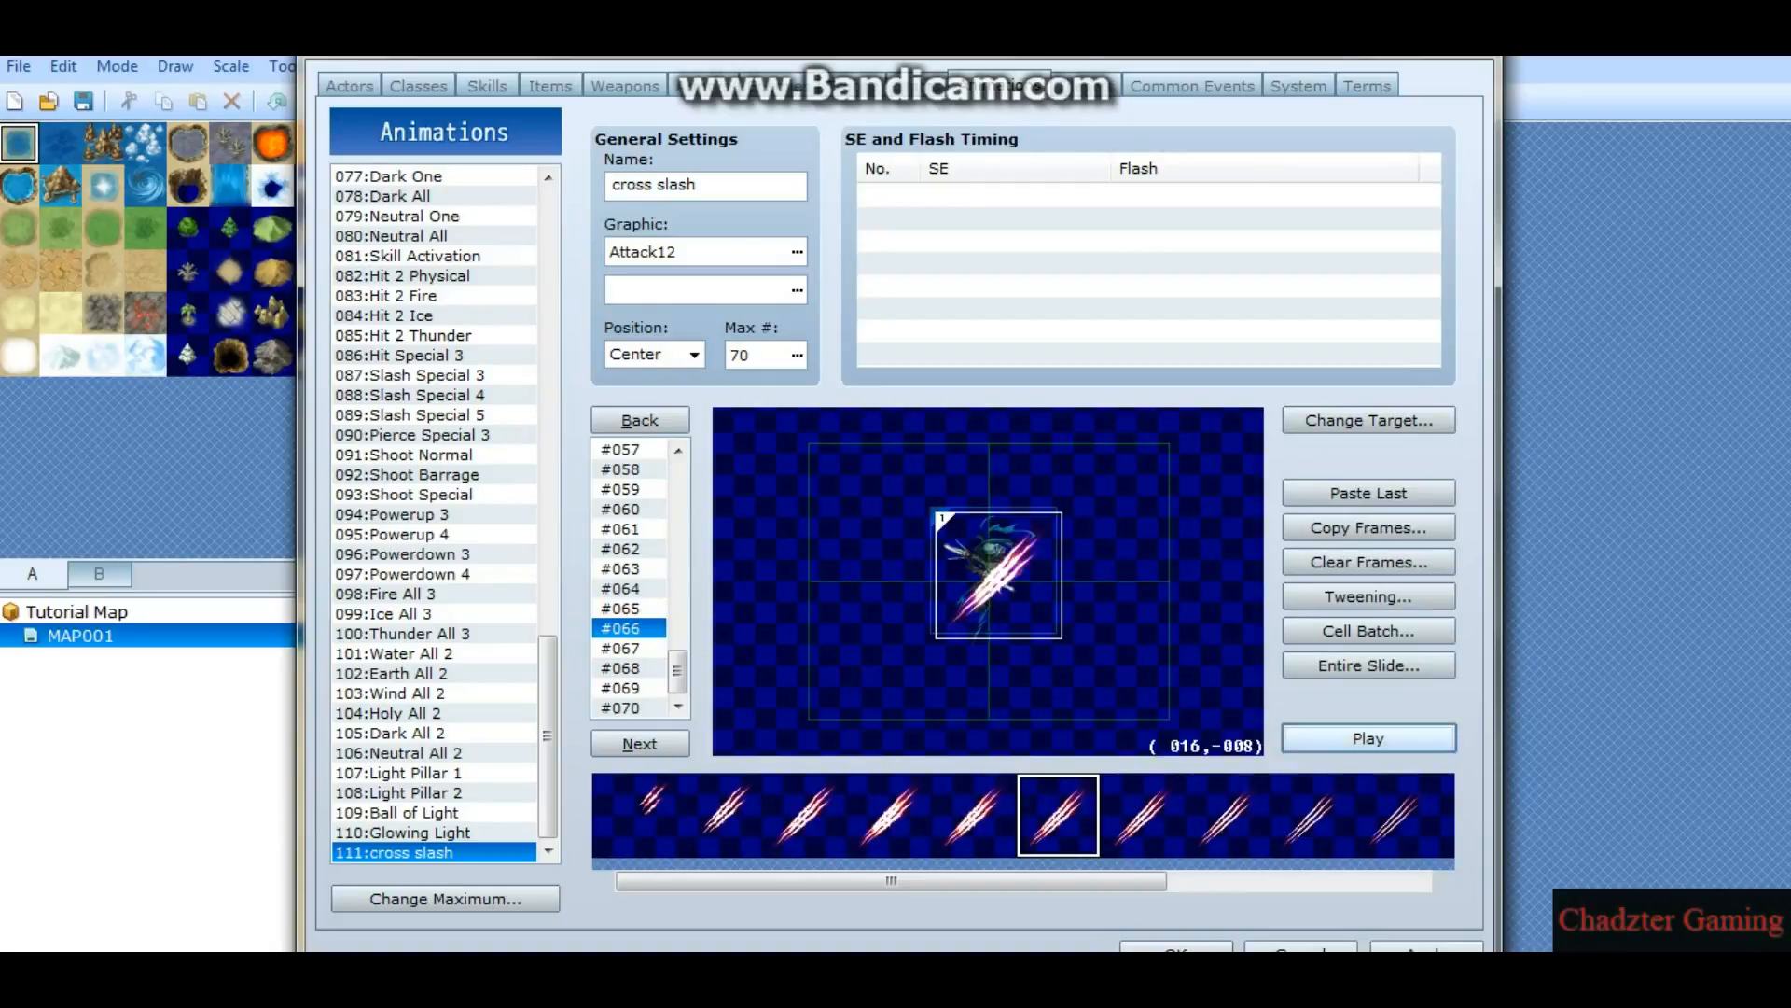
click(1377, 598)
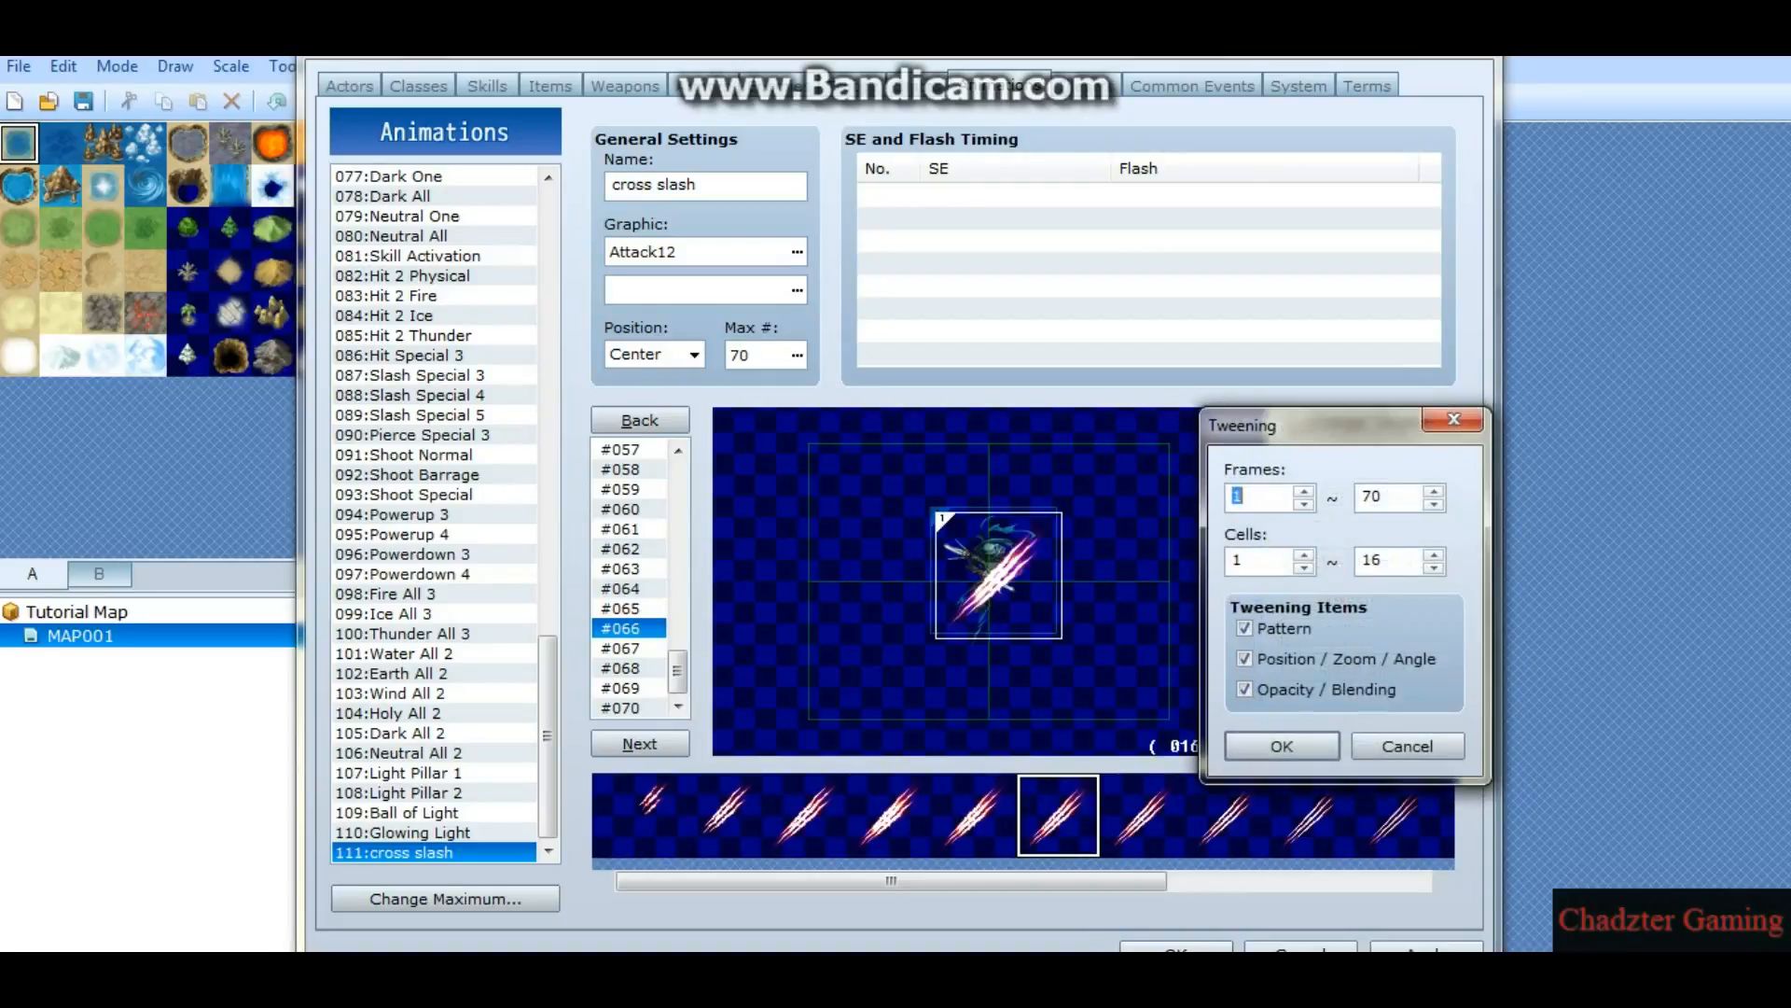
click(1454, 418)
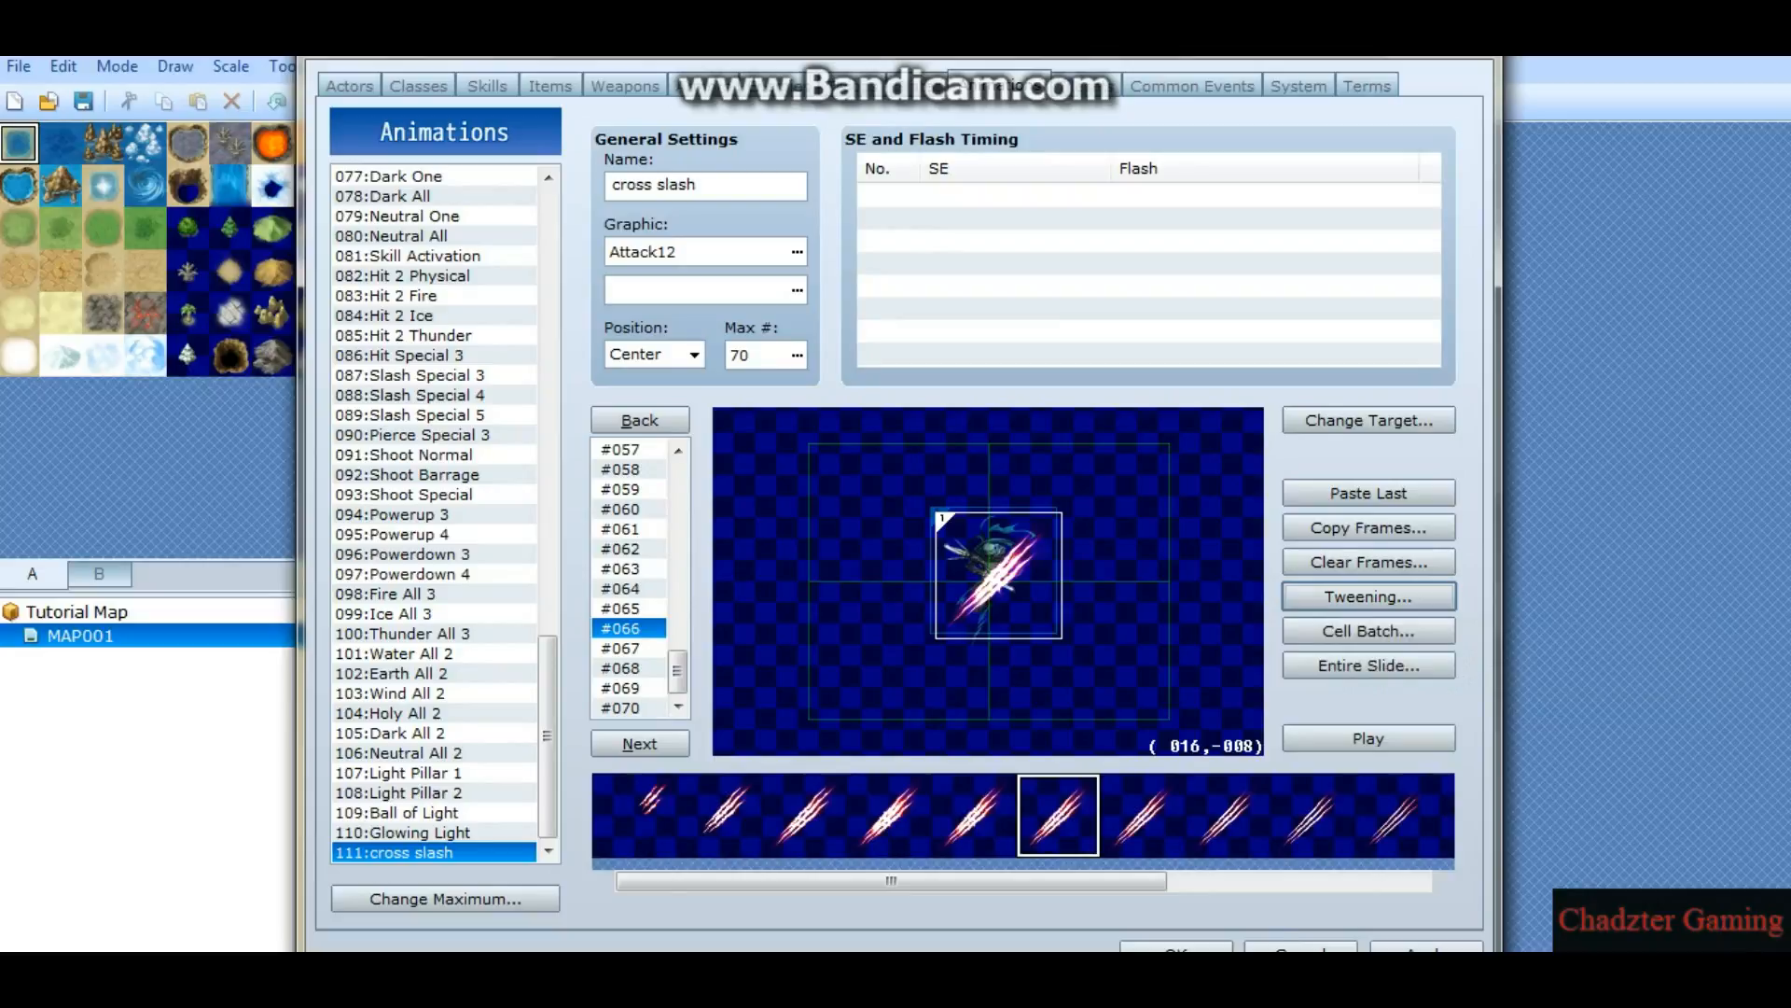
drag(1024, 593, 1023, 593)
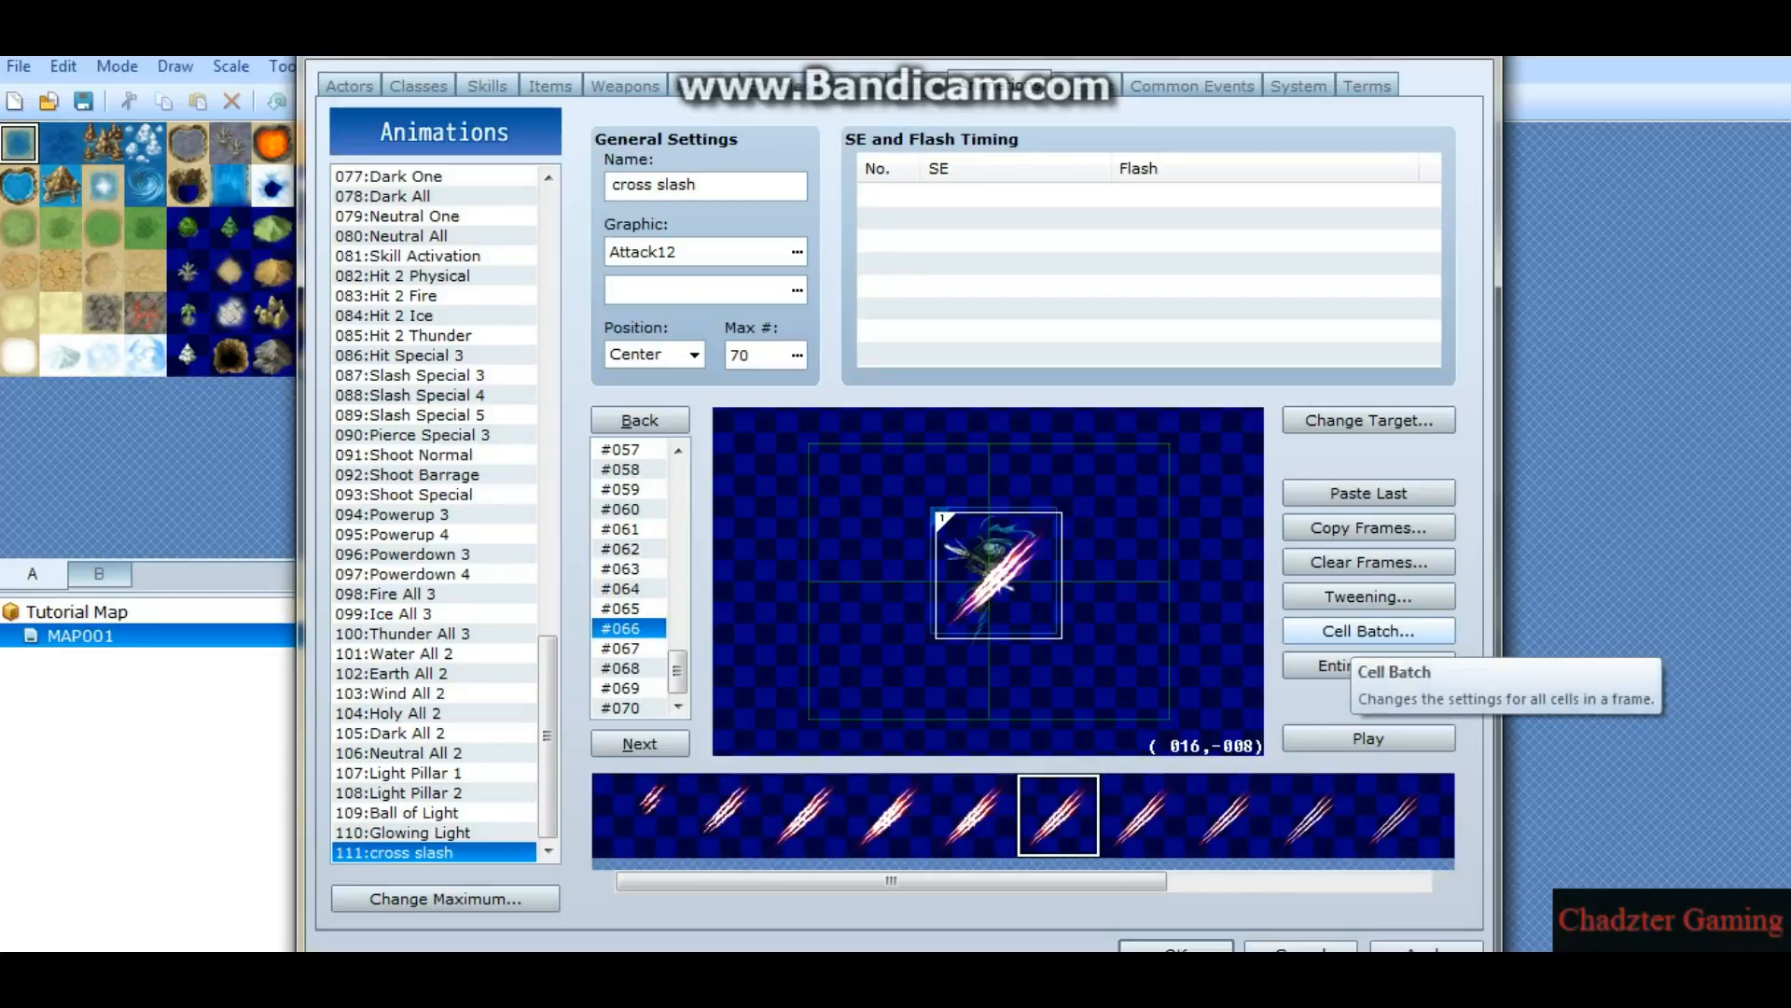
click(1476, 633)
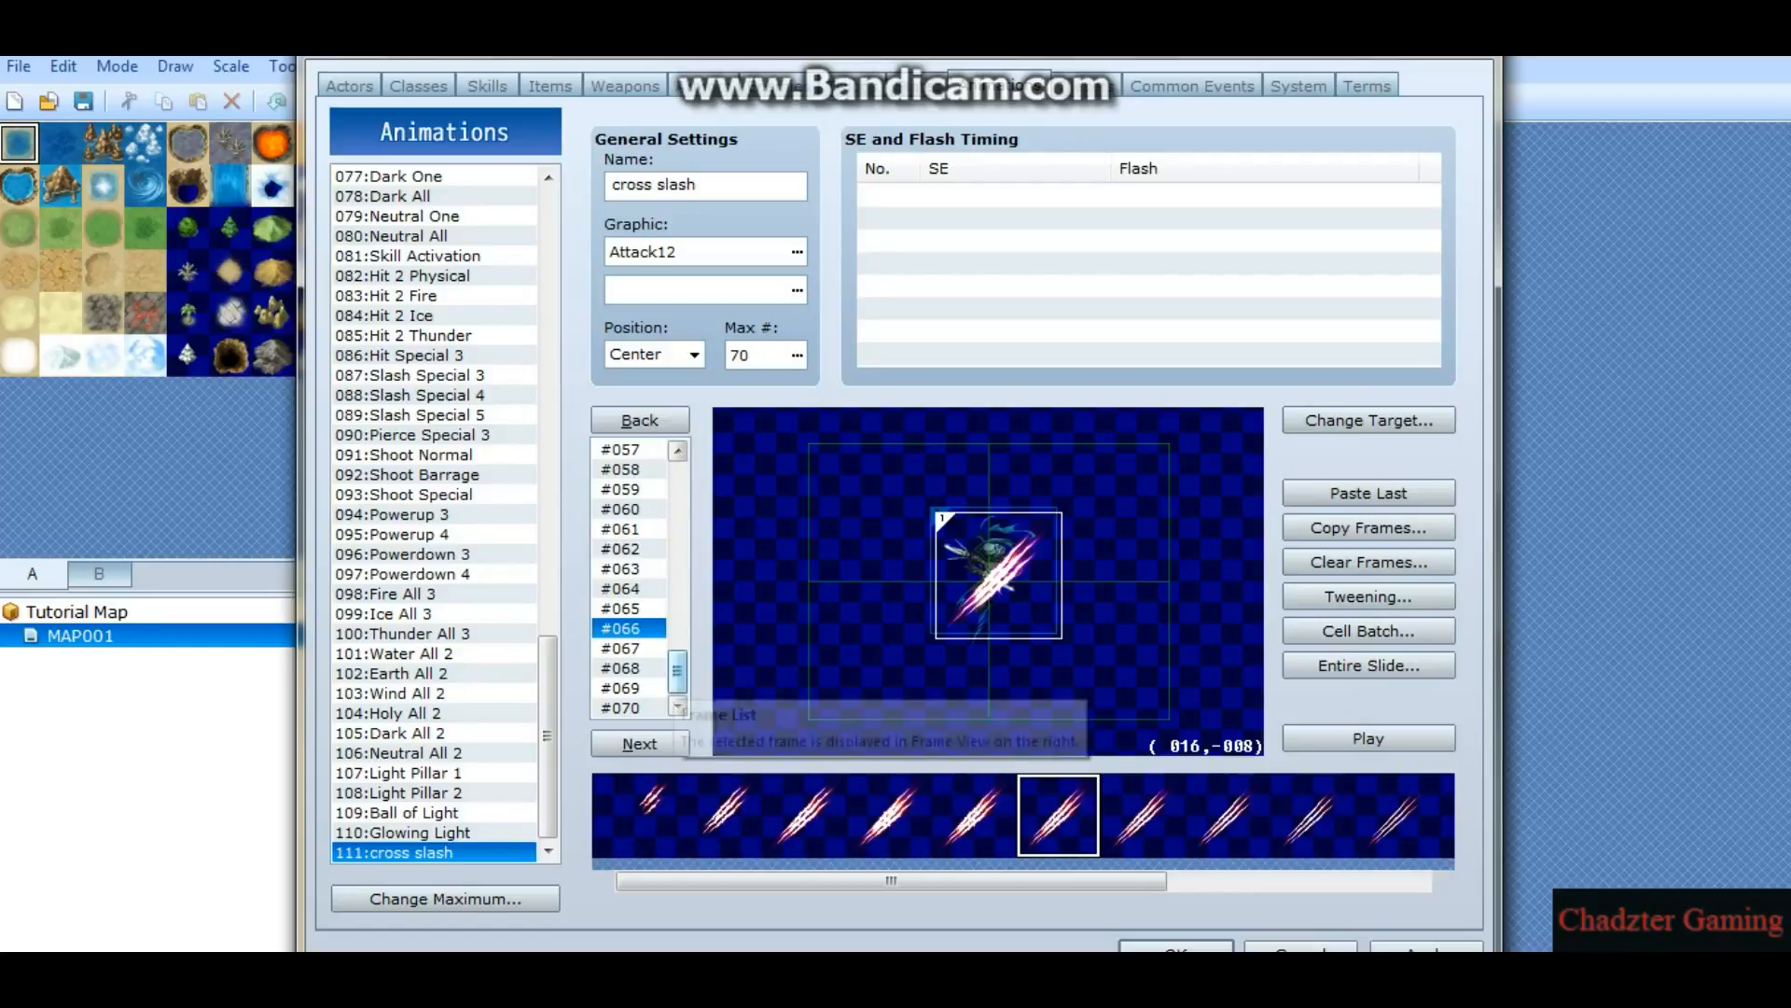
Step: Copy frames 1 to 12 to the frames starting at 53
click(646, 664)
click(638, 646)
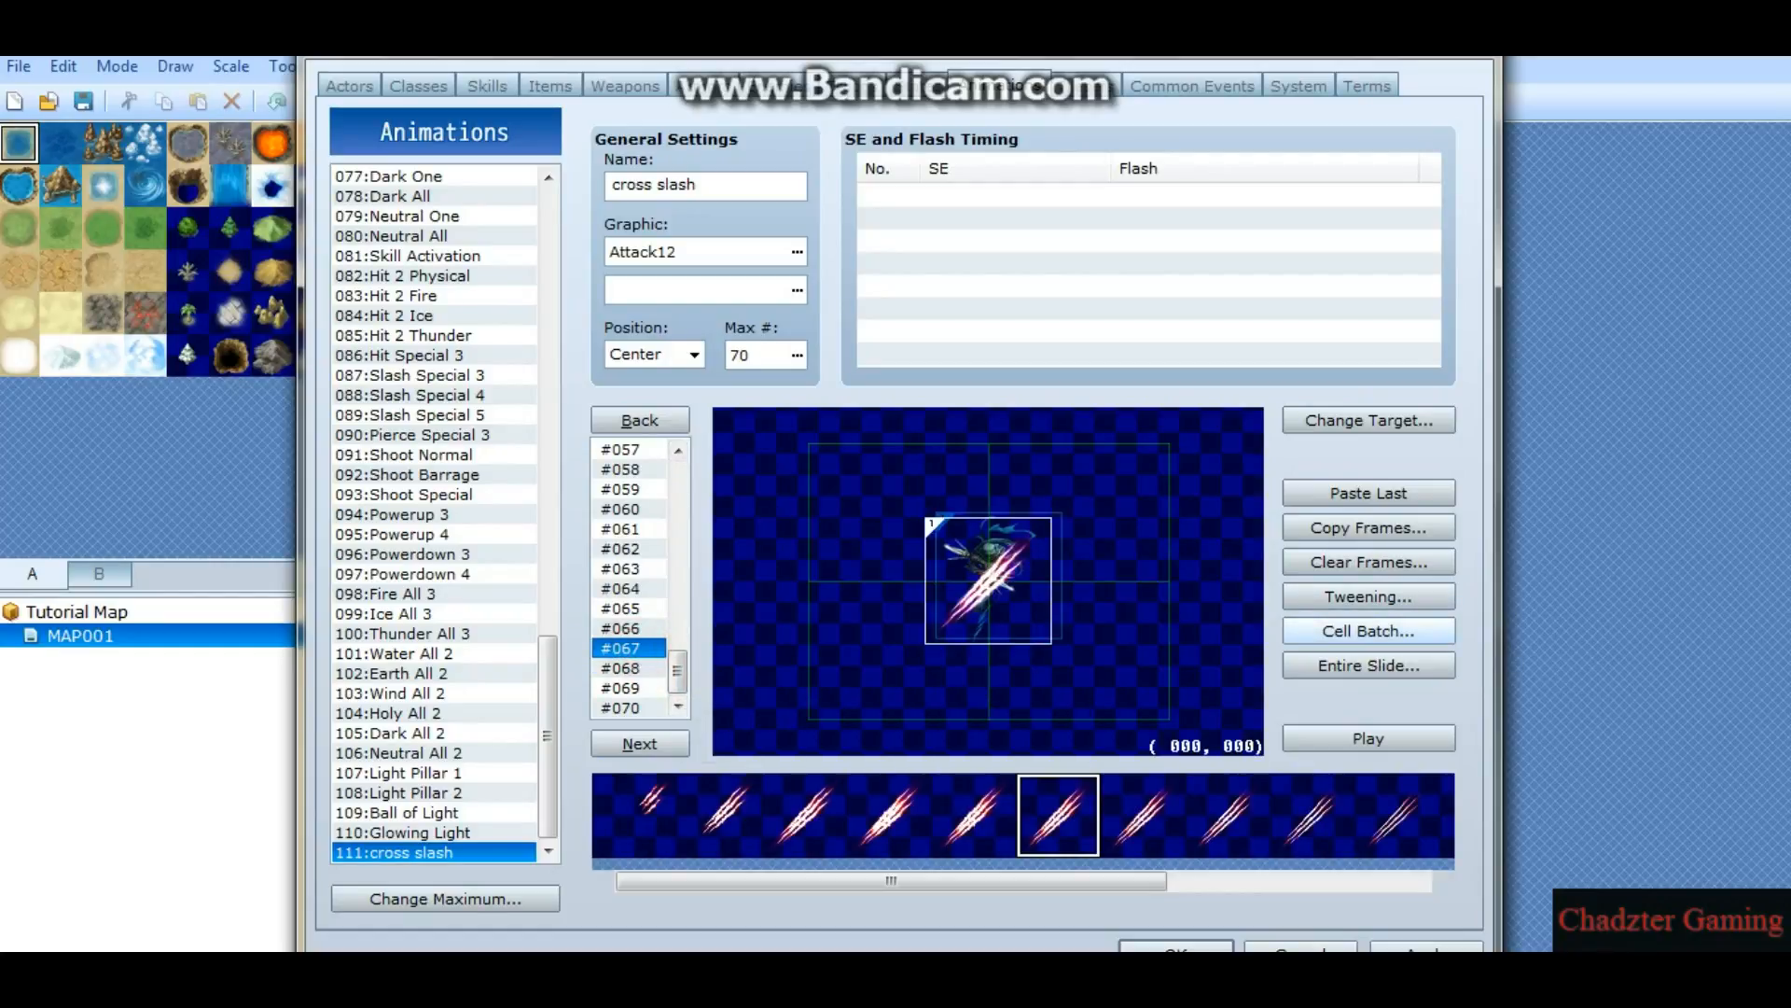
click(634, 668)
click(633, 686)
click(631, 668)
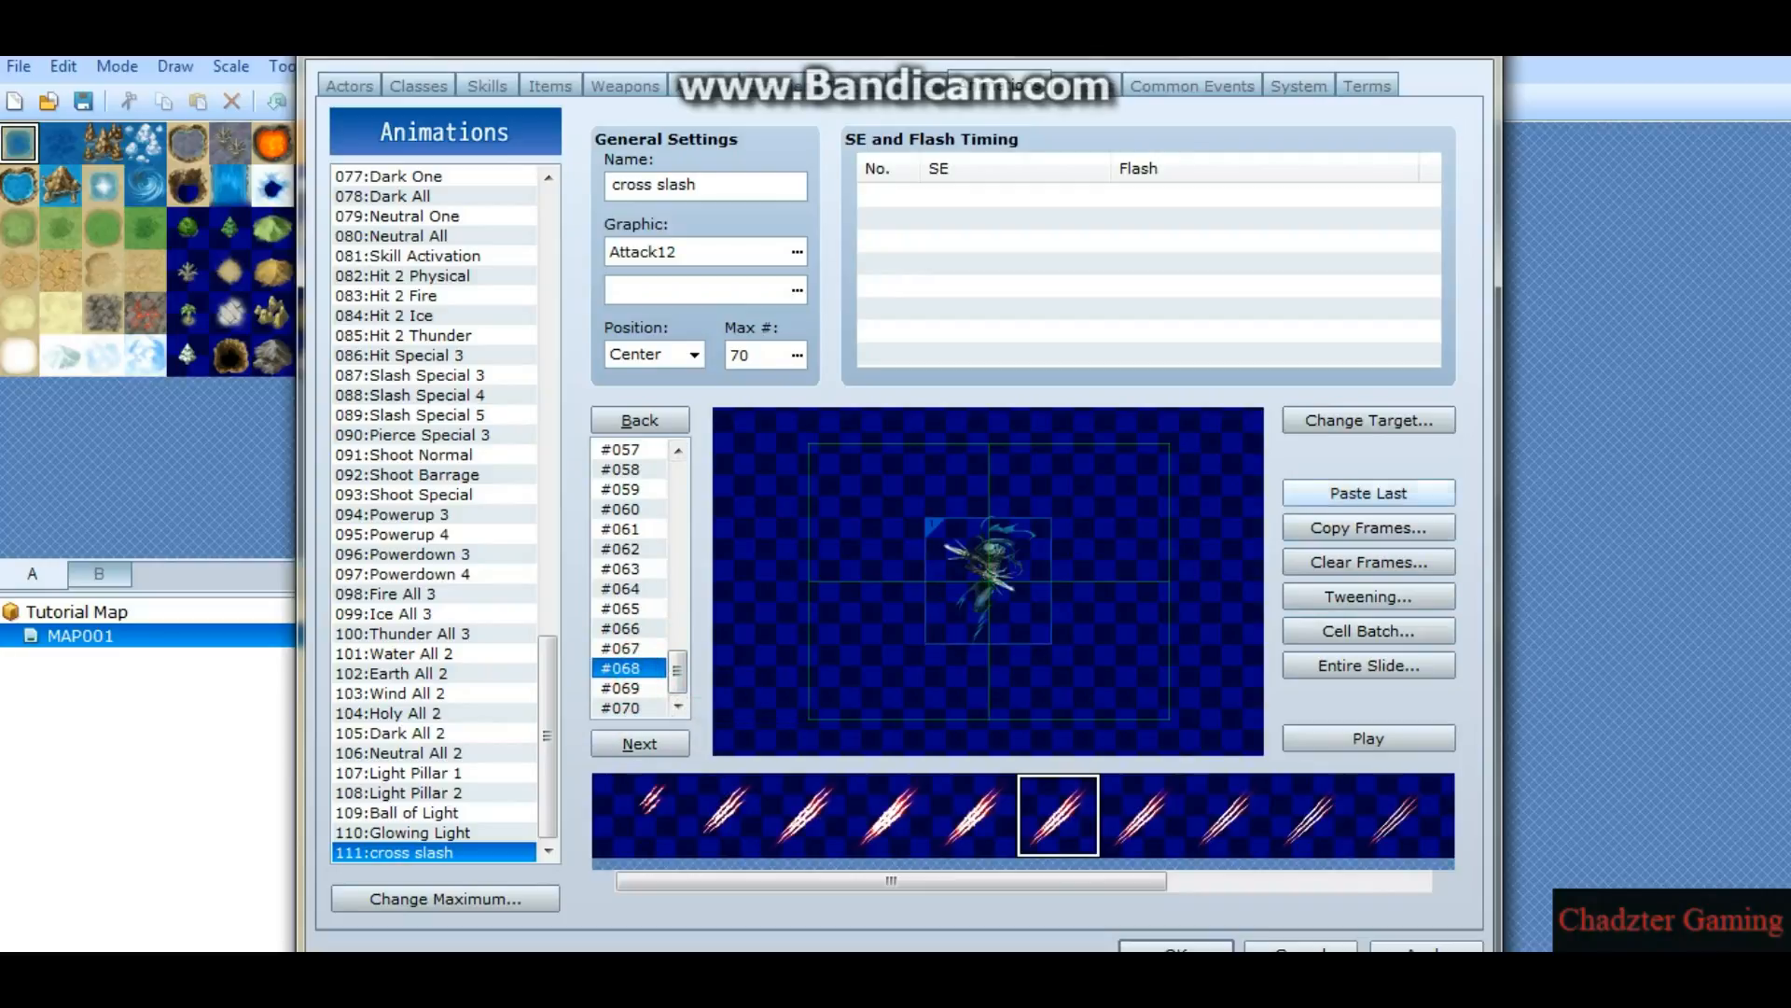
click(1369, 527)
click(1162, 537)
double_click(1276, 526)
text(12)
double_click(1419, 525)
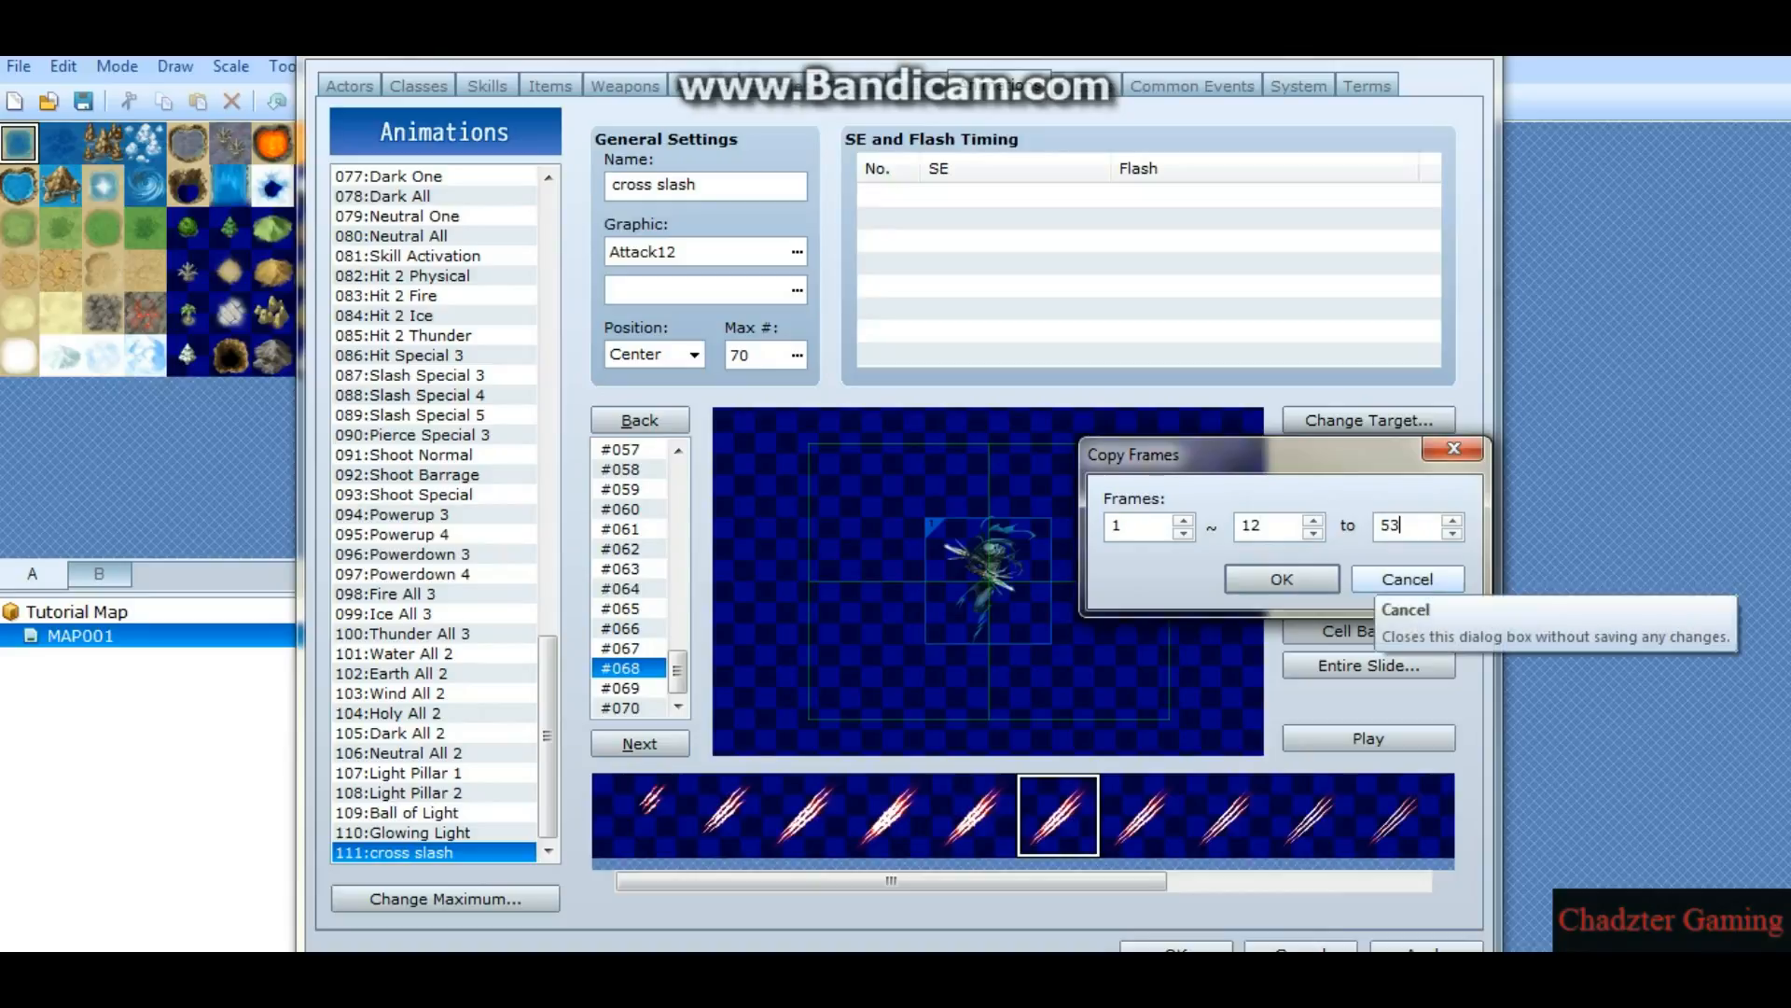
click(1282, 578)
Step: Step through the frames from #059 to #068 to examine where the copied slash meets the hand-placed frames
click(656, 485)
scroll(644, 560, up, 3)
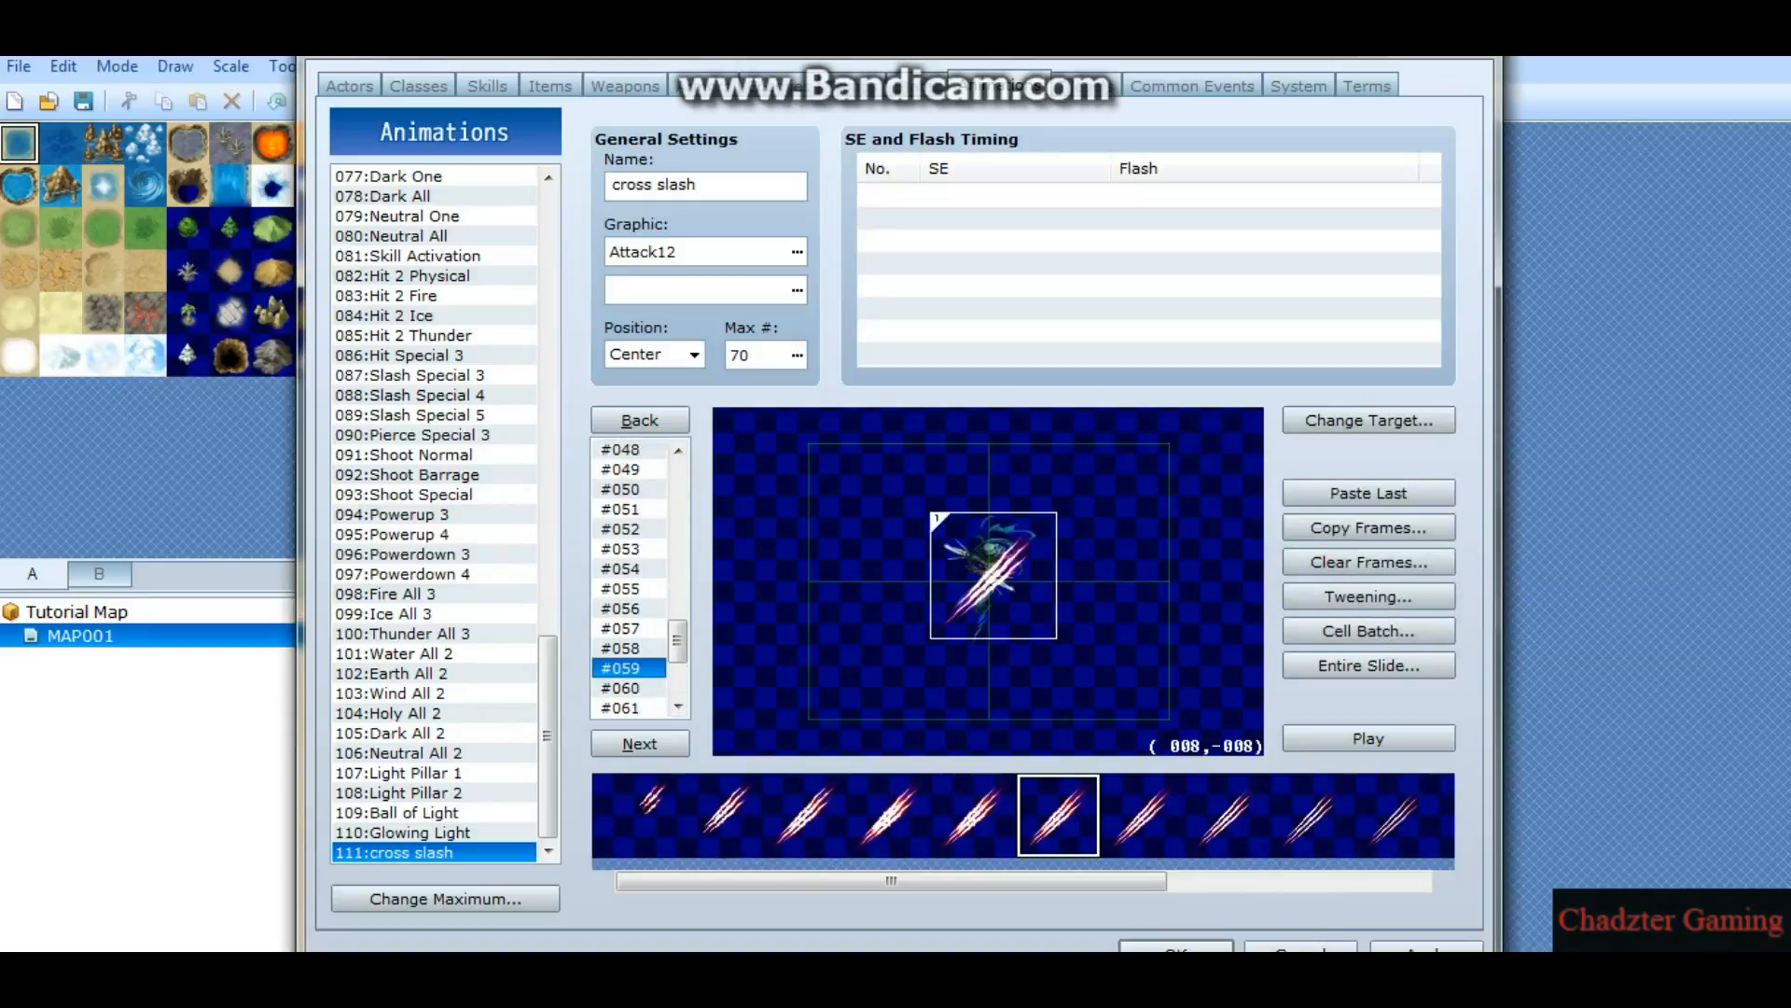
click(642, 691)
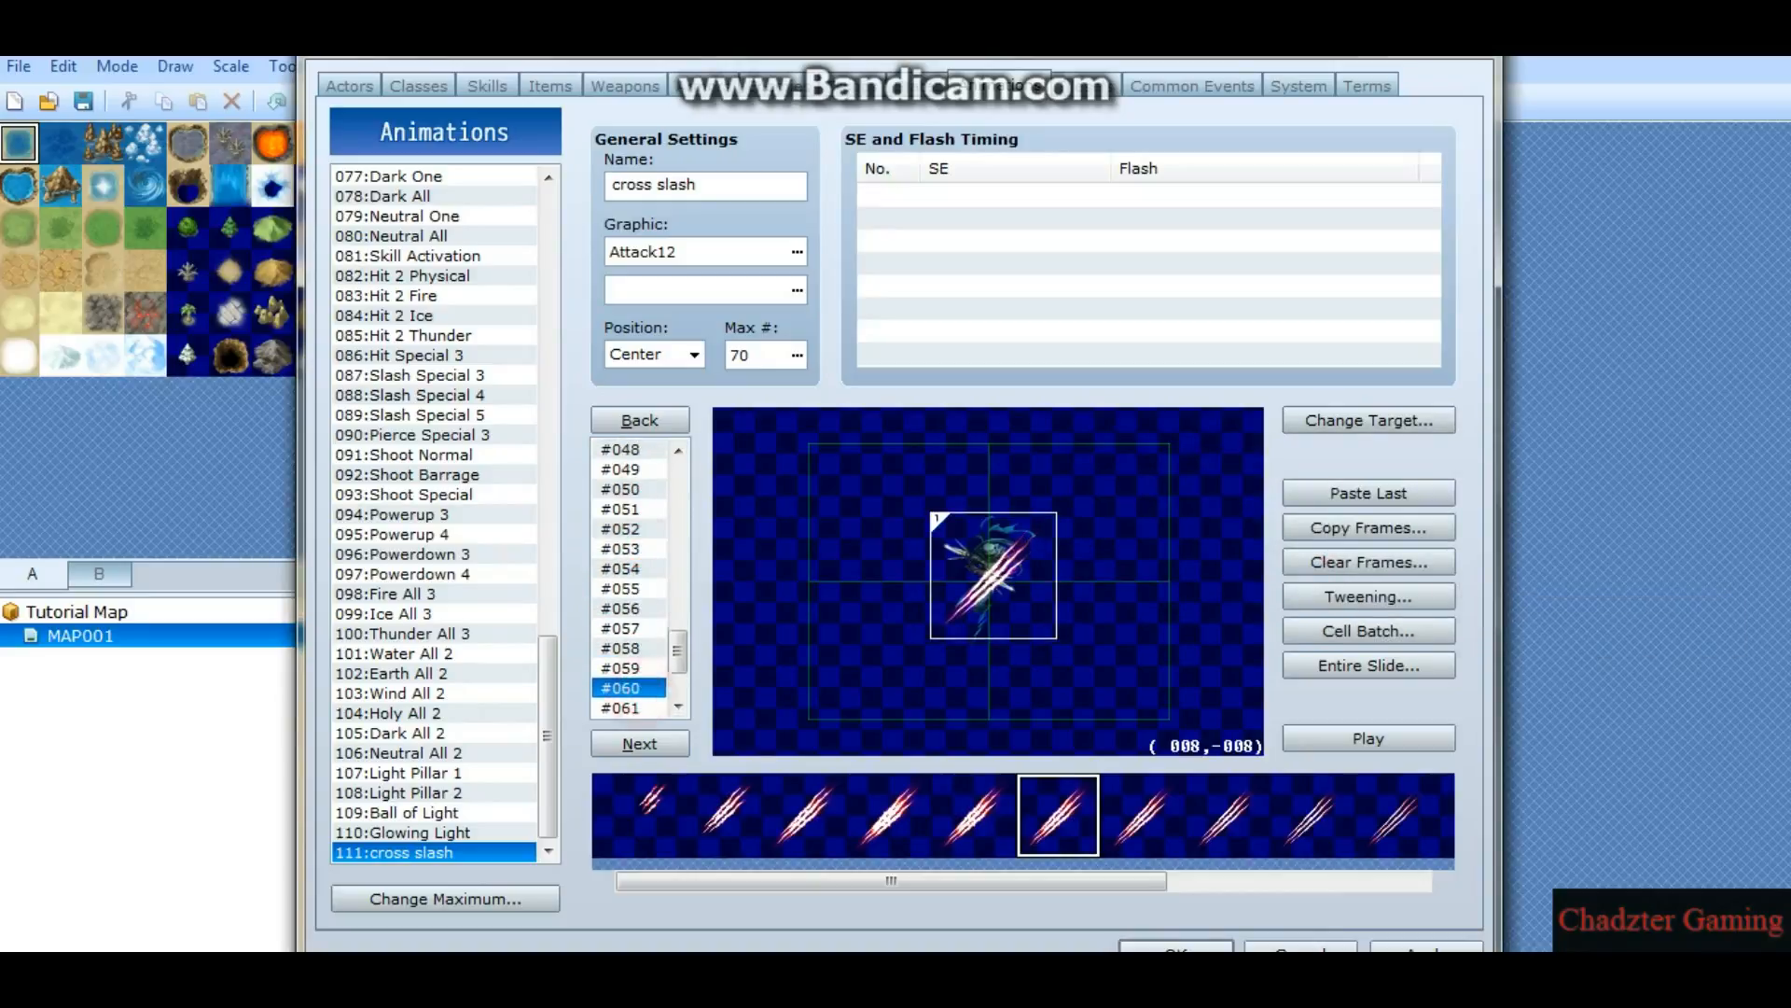
scroll(643, 653, down, 1)
drag(635, 489, 624, 707)
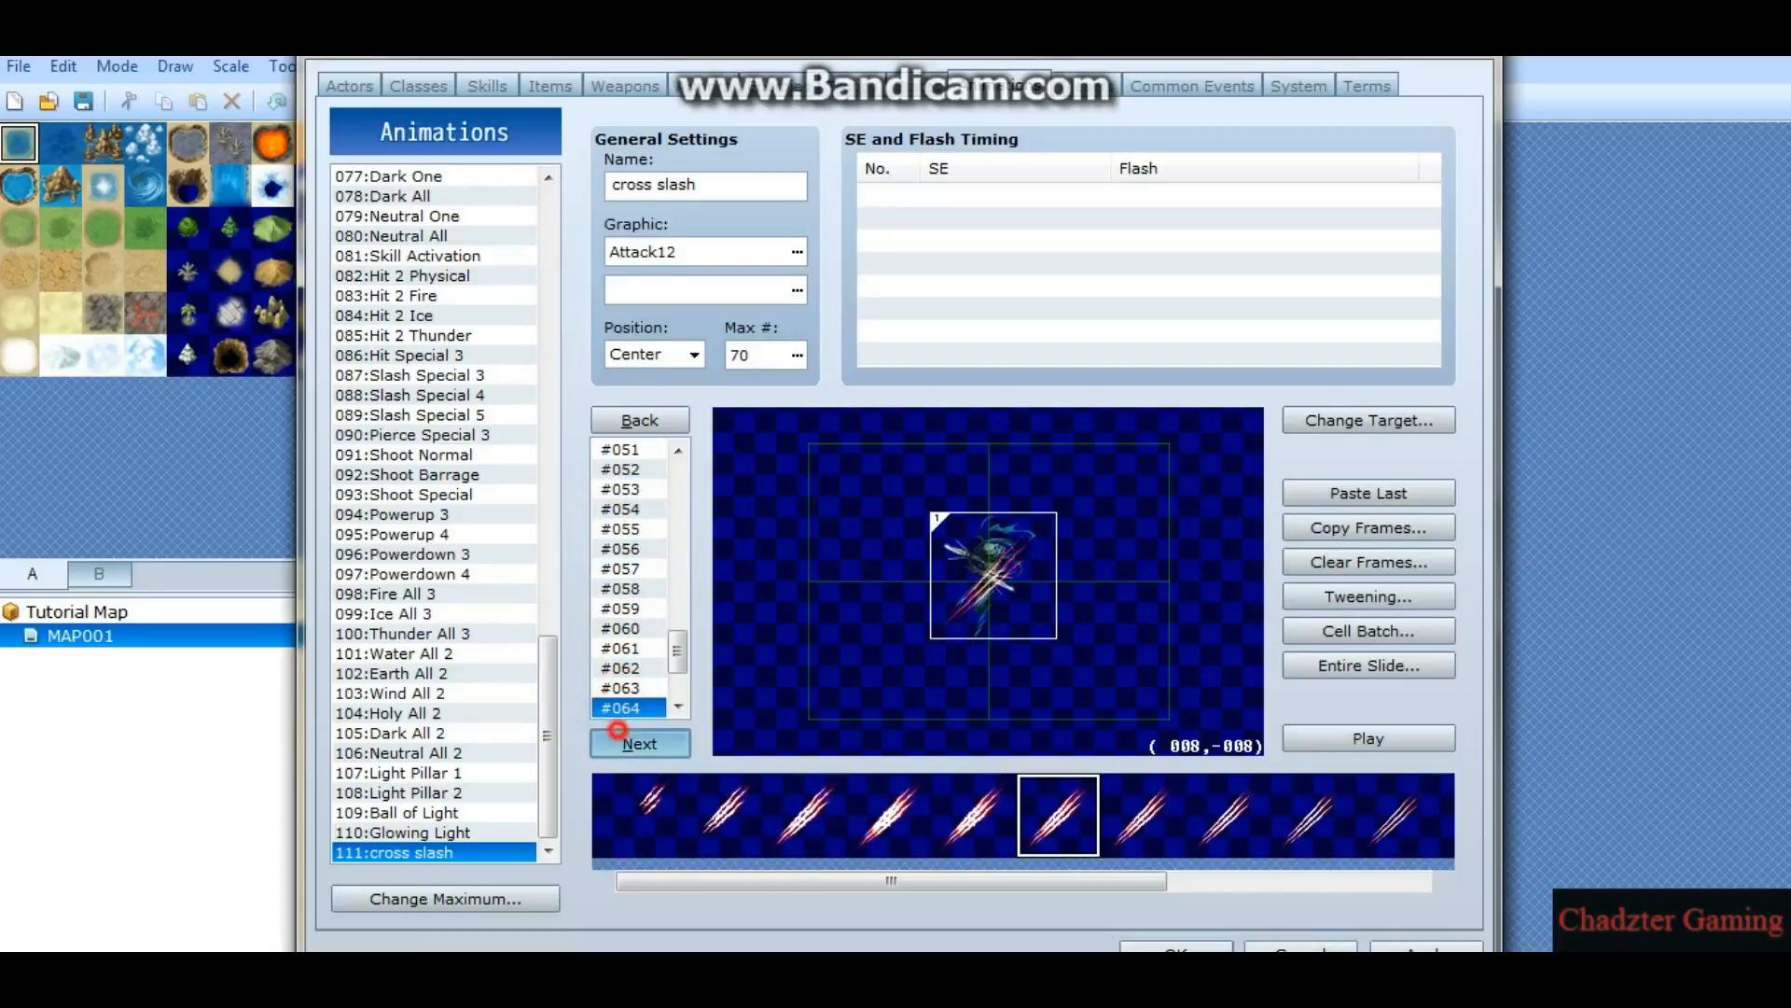
click(640, 744)
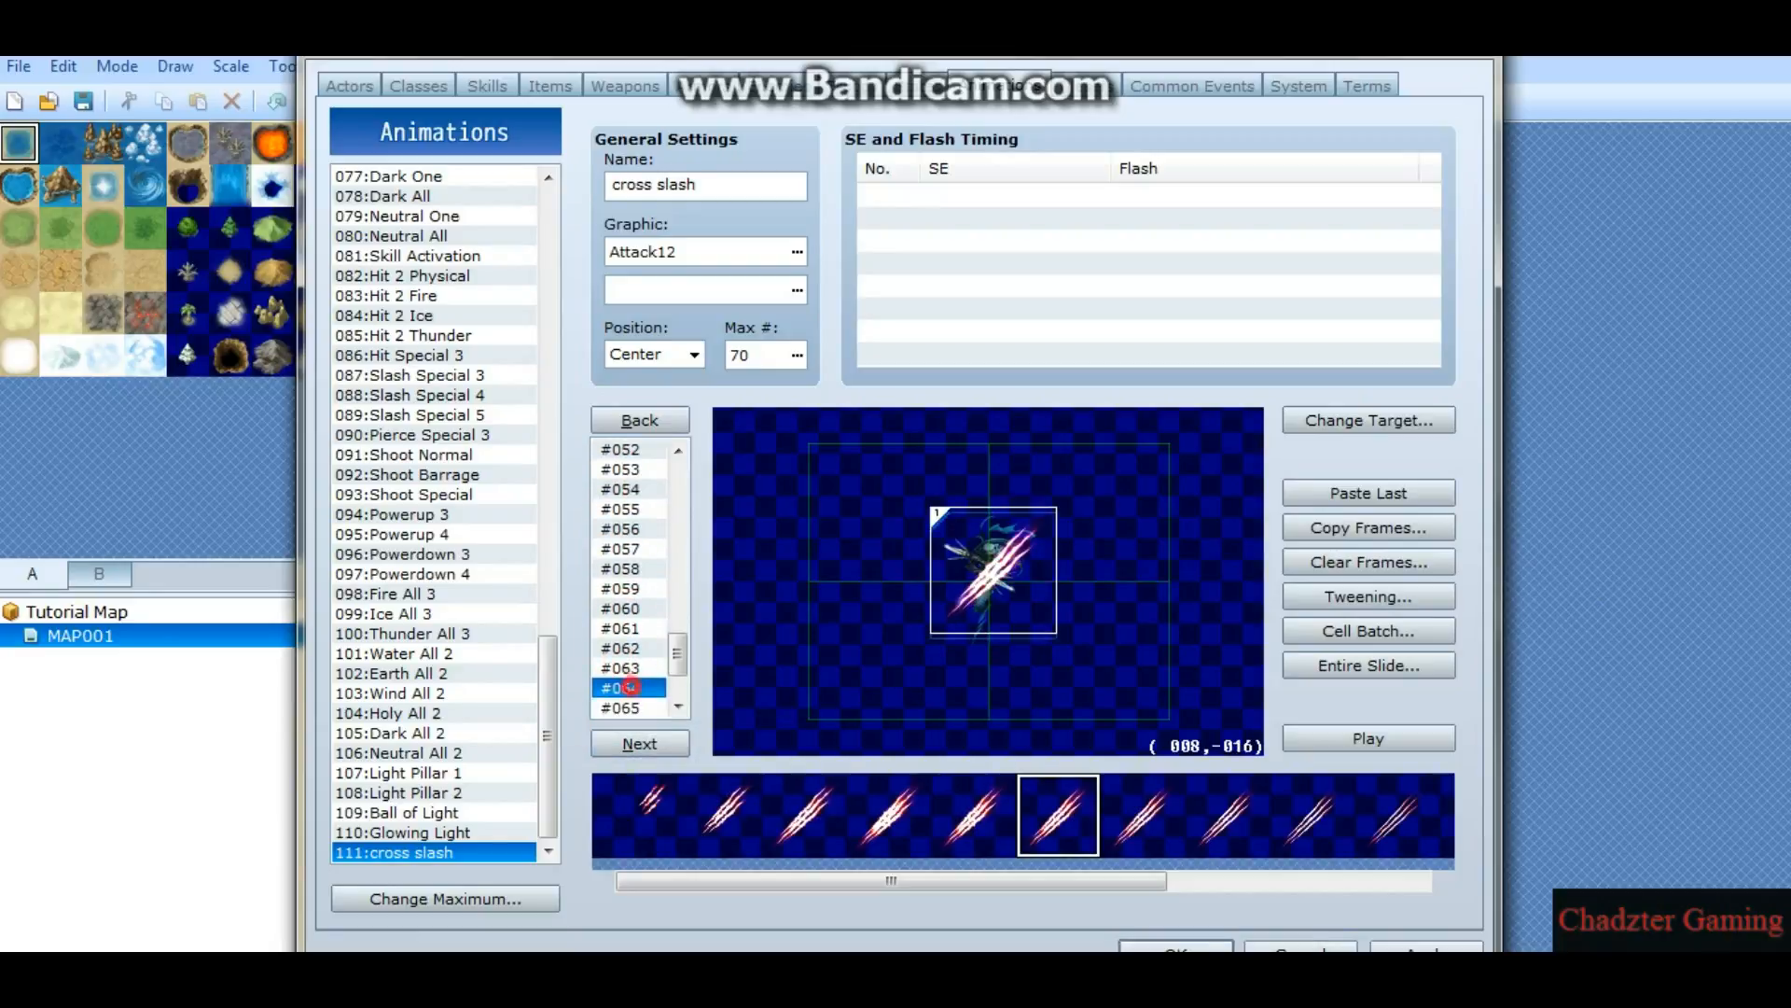
drag(678, 653, 677, 664)
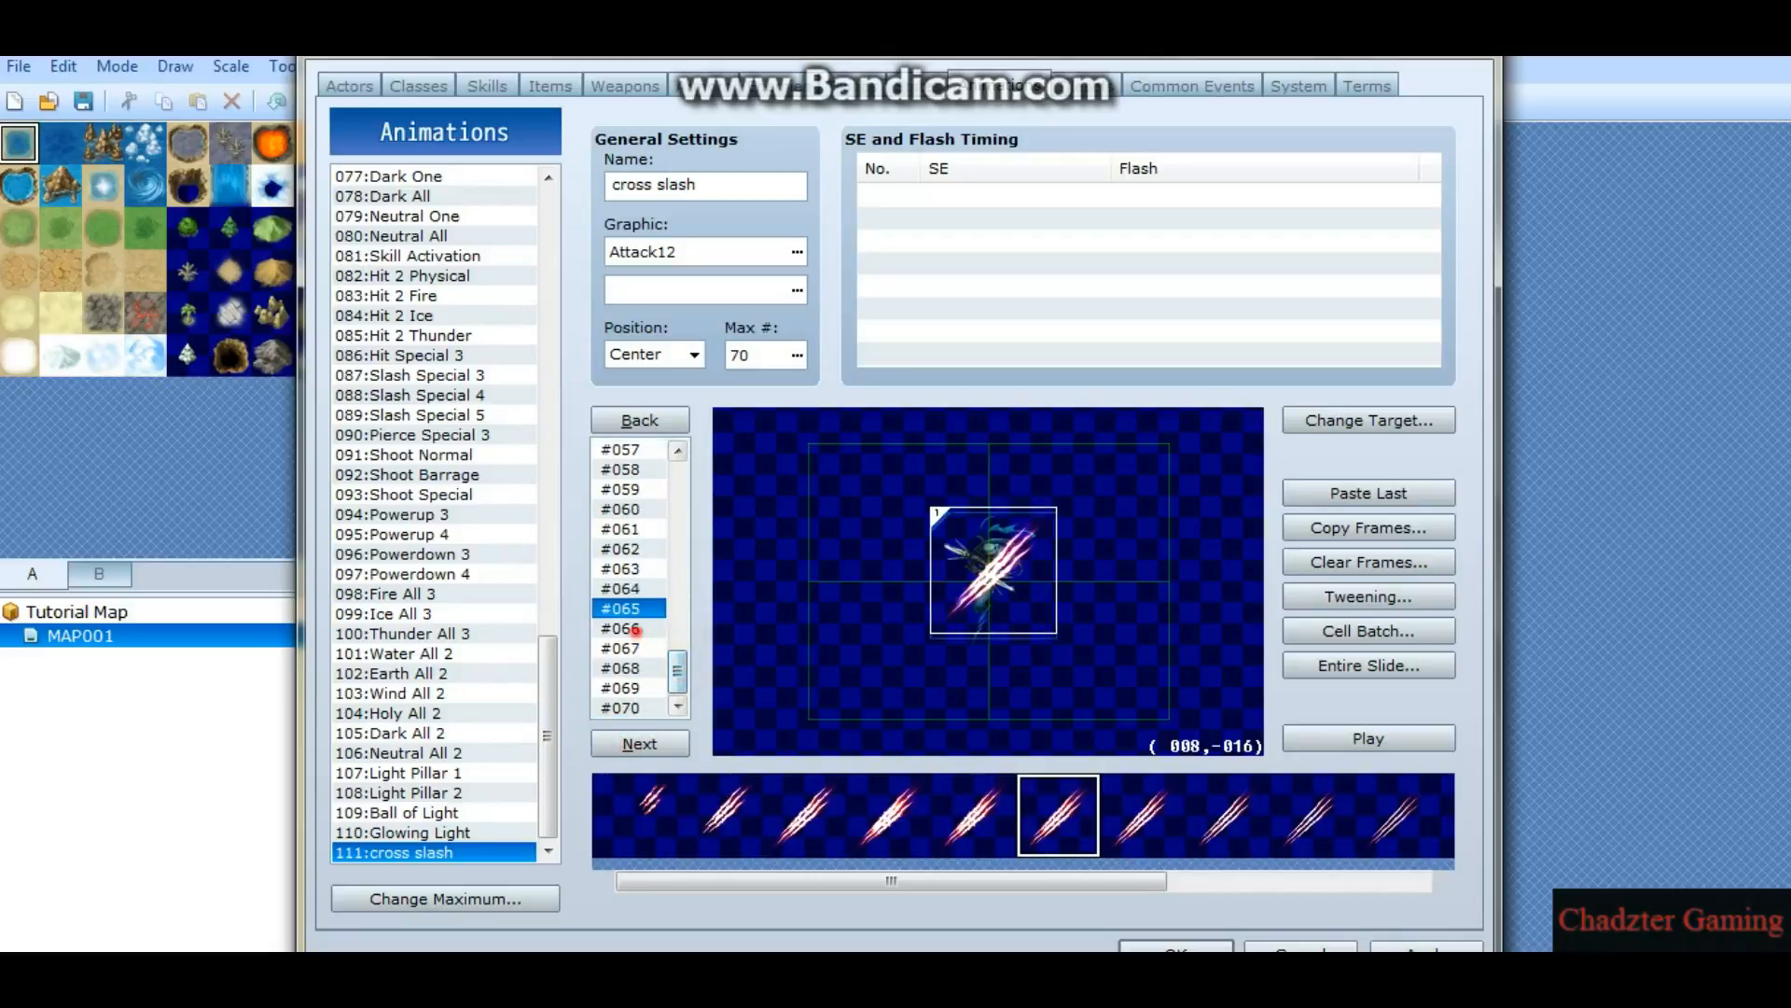
click(632, 627)
click(627, 661)
click(633, 627)
click(626, 609)
drag(891, 880, 1097, 879)
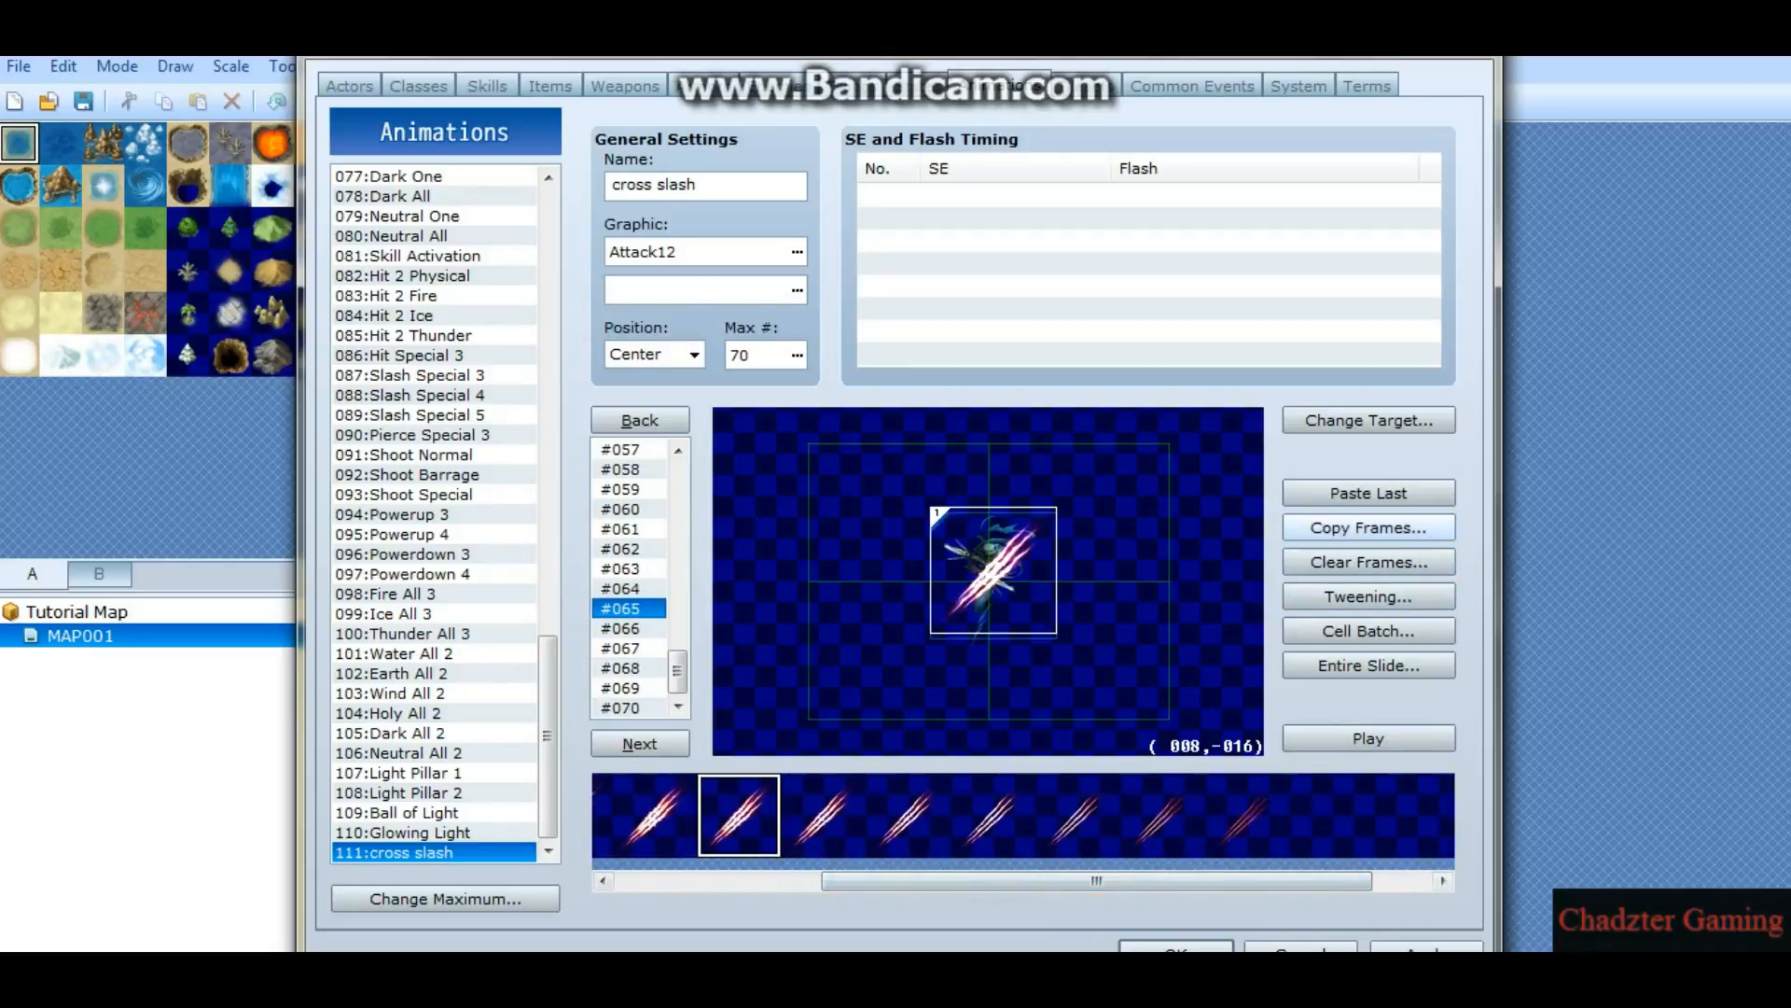
Step: Step back from frame #057 to #052 and compare the start of the copied slash on #053
click(1362, 527)
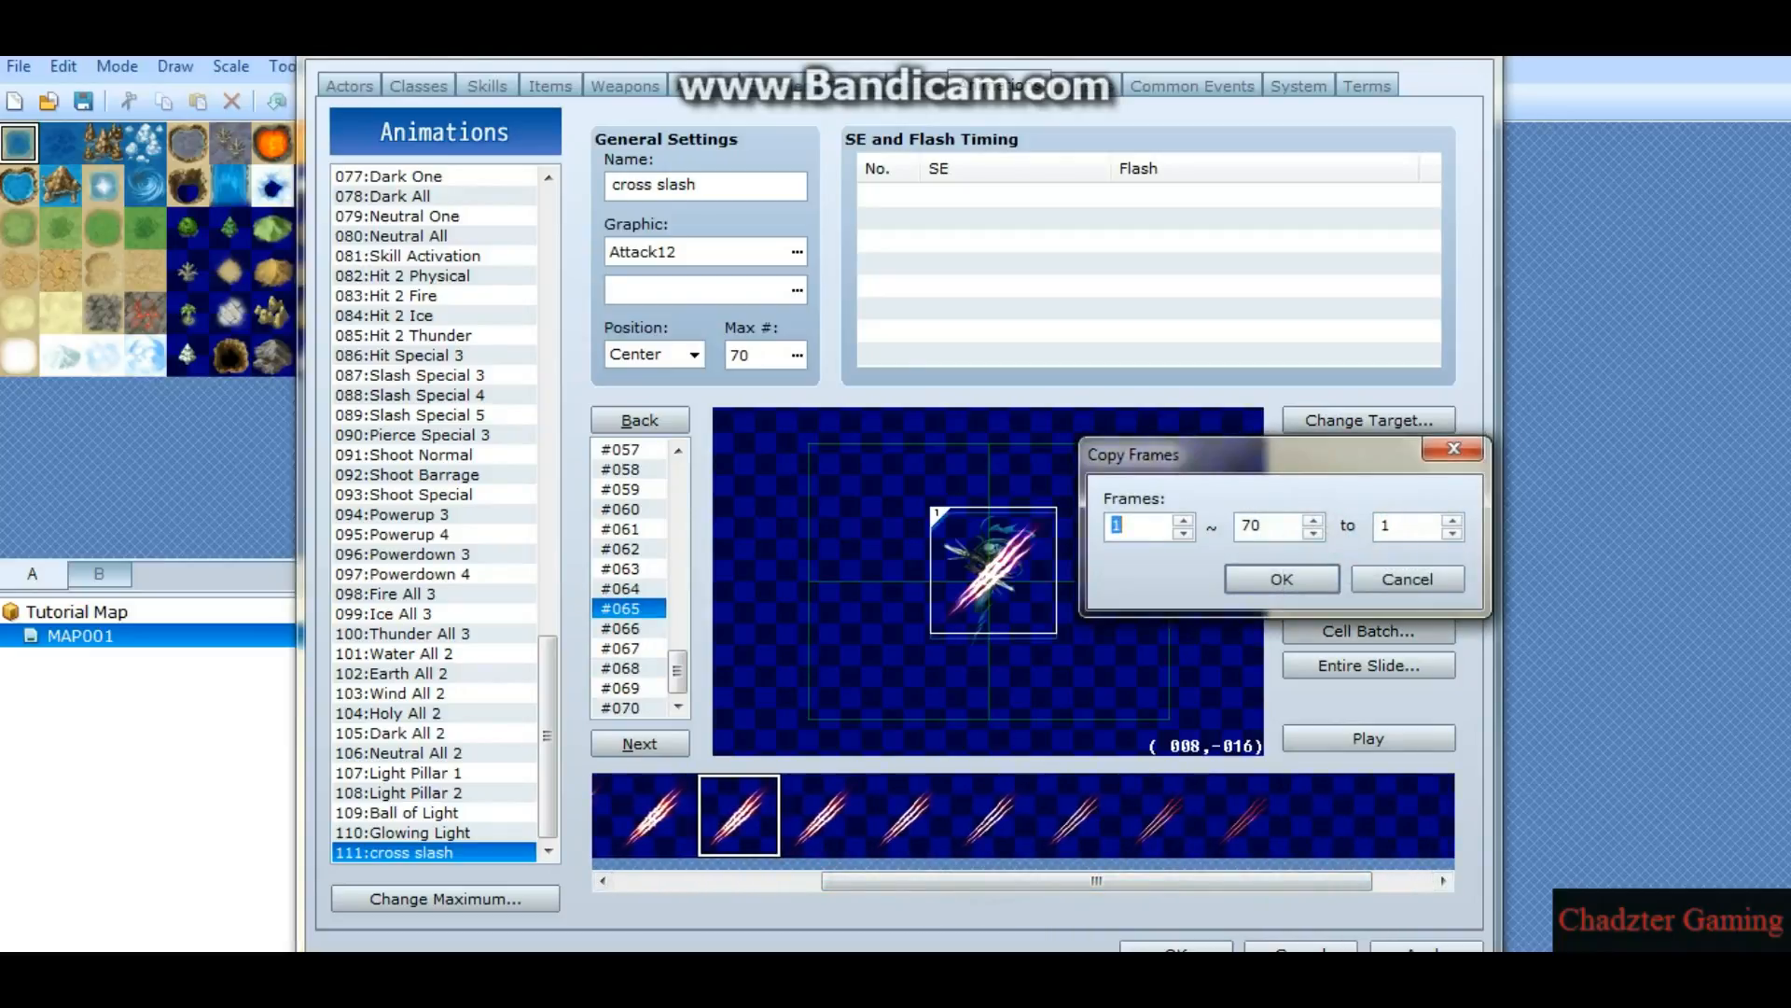
click(1407, 579)
drag(678, 659, 678, 644)
click(623, 550)
click(633, 526)
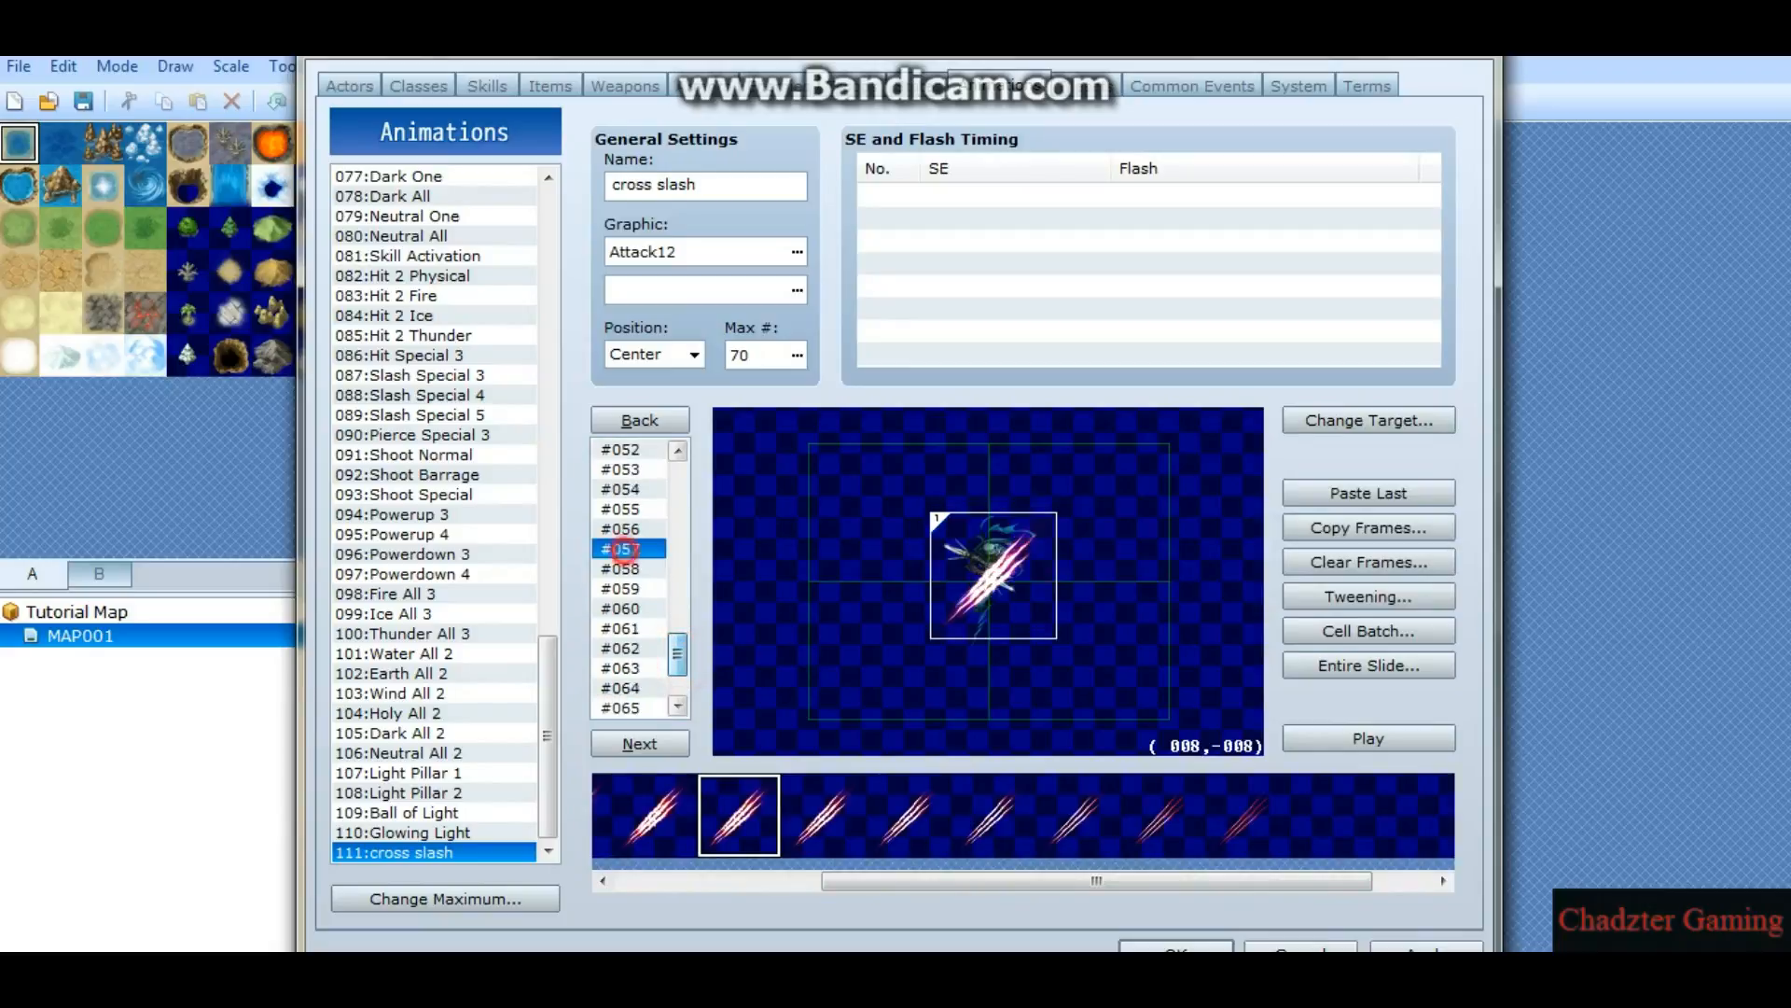
click(635, 485)
click(641, 469)
click(645, 453)
click(629, 469)
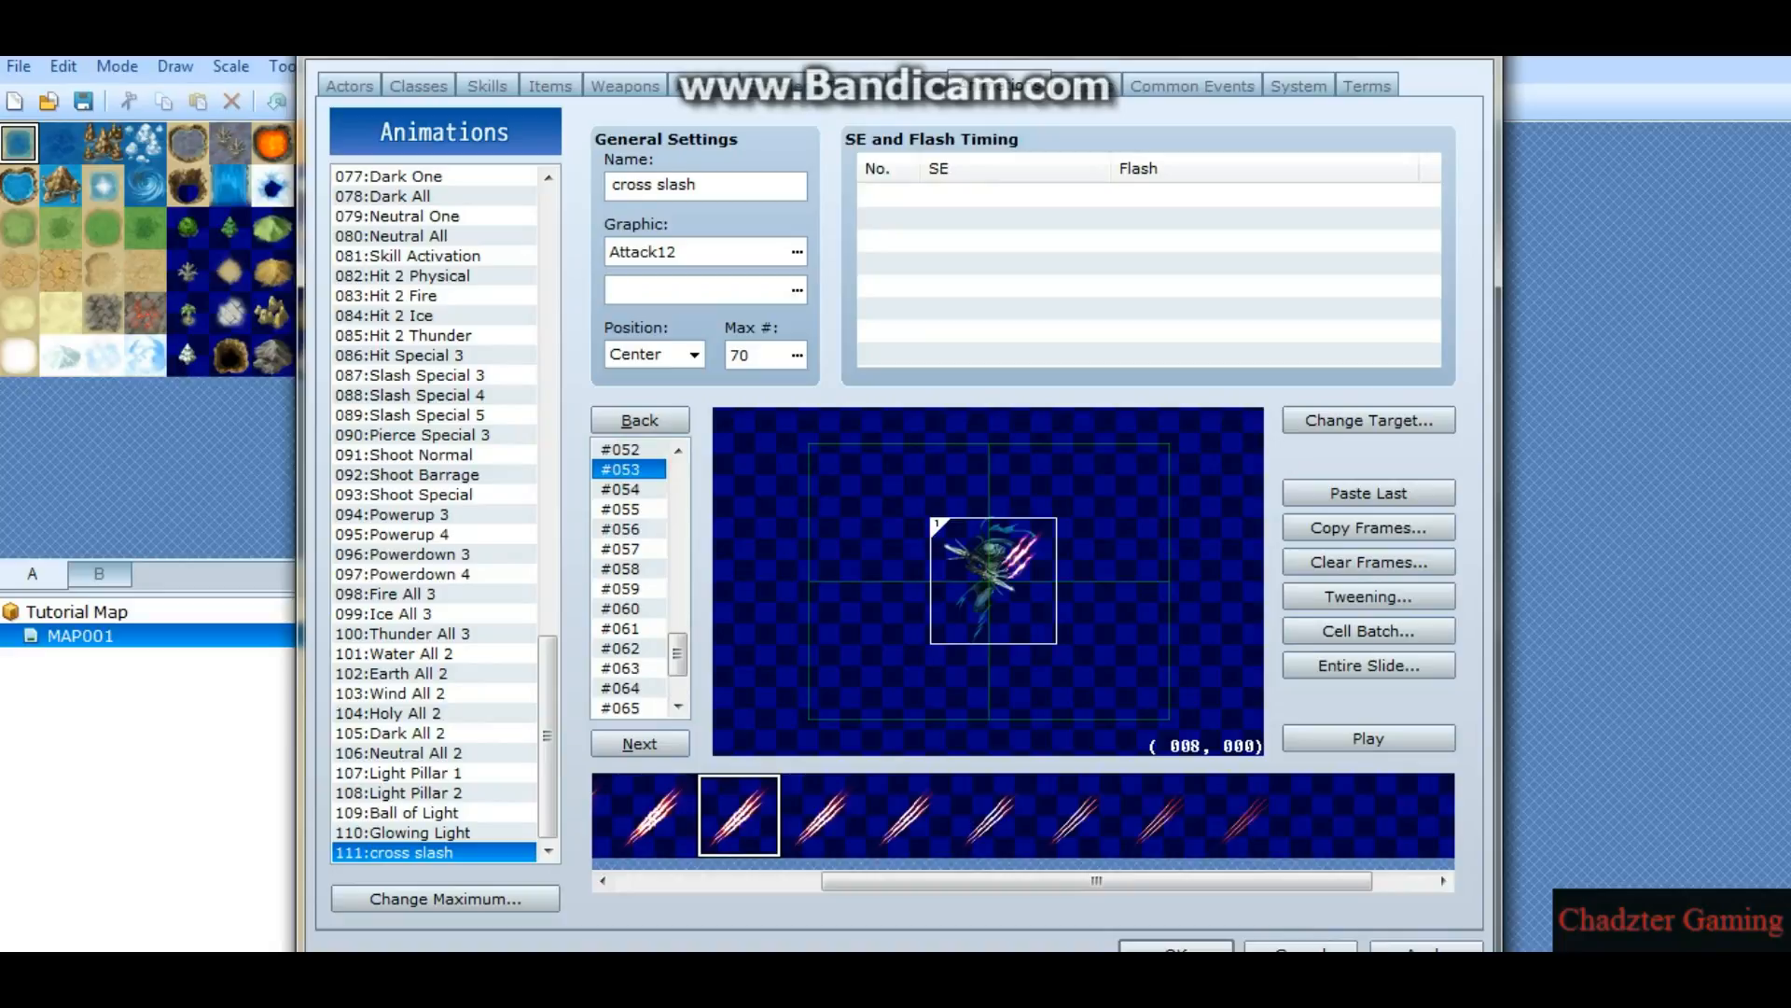
Step: Flip the cells in frames 53 to 70 with a cell batch so the copied slash is mirrored
mouse_move(633, 488)
mouse_down()
mouse_move(632, 628)
mouse_move(637, 501)
mouse_up()
click(635, 485)
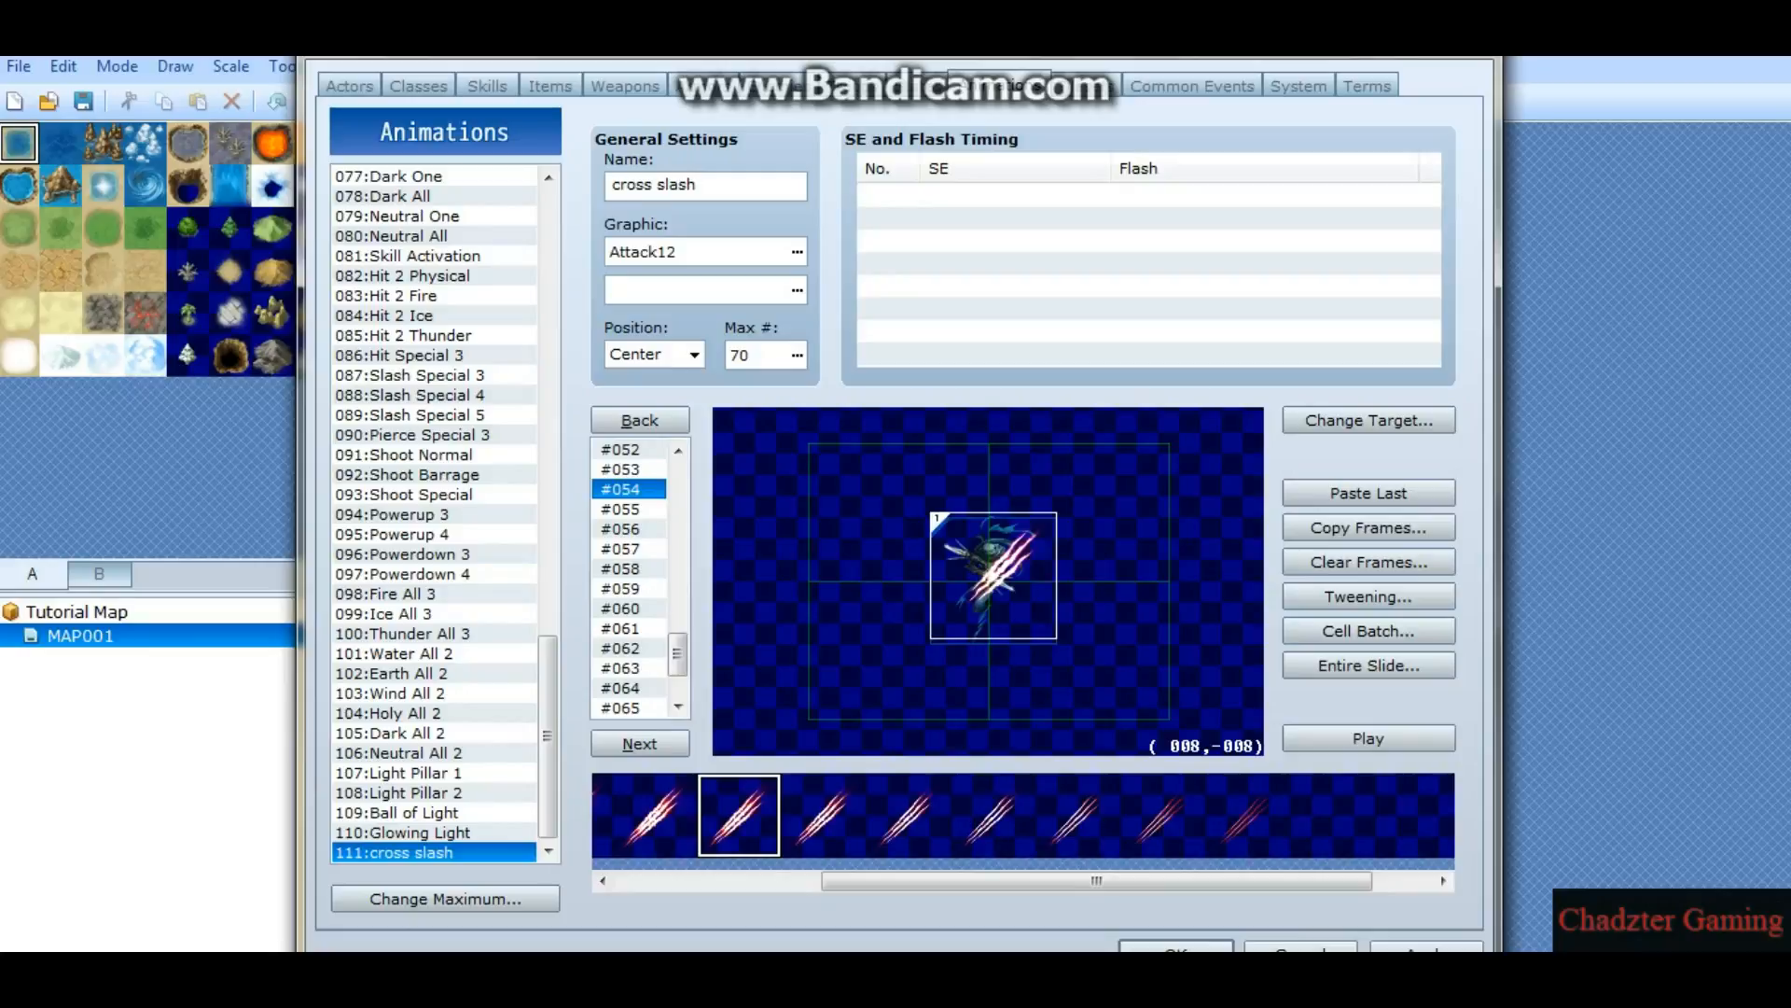
click(1368, 630)
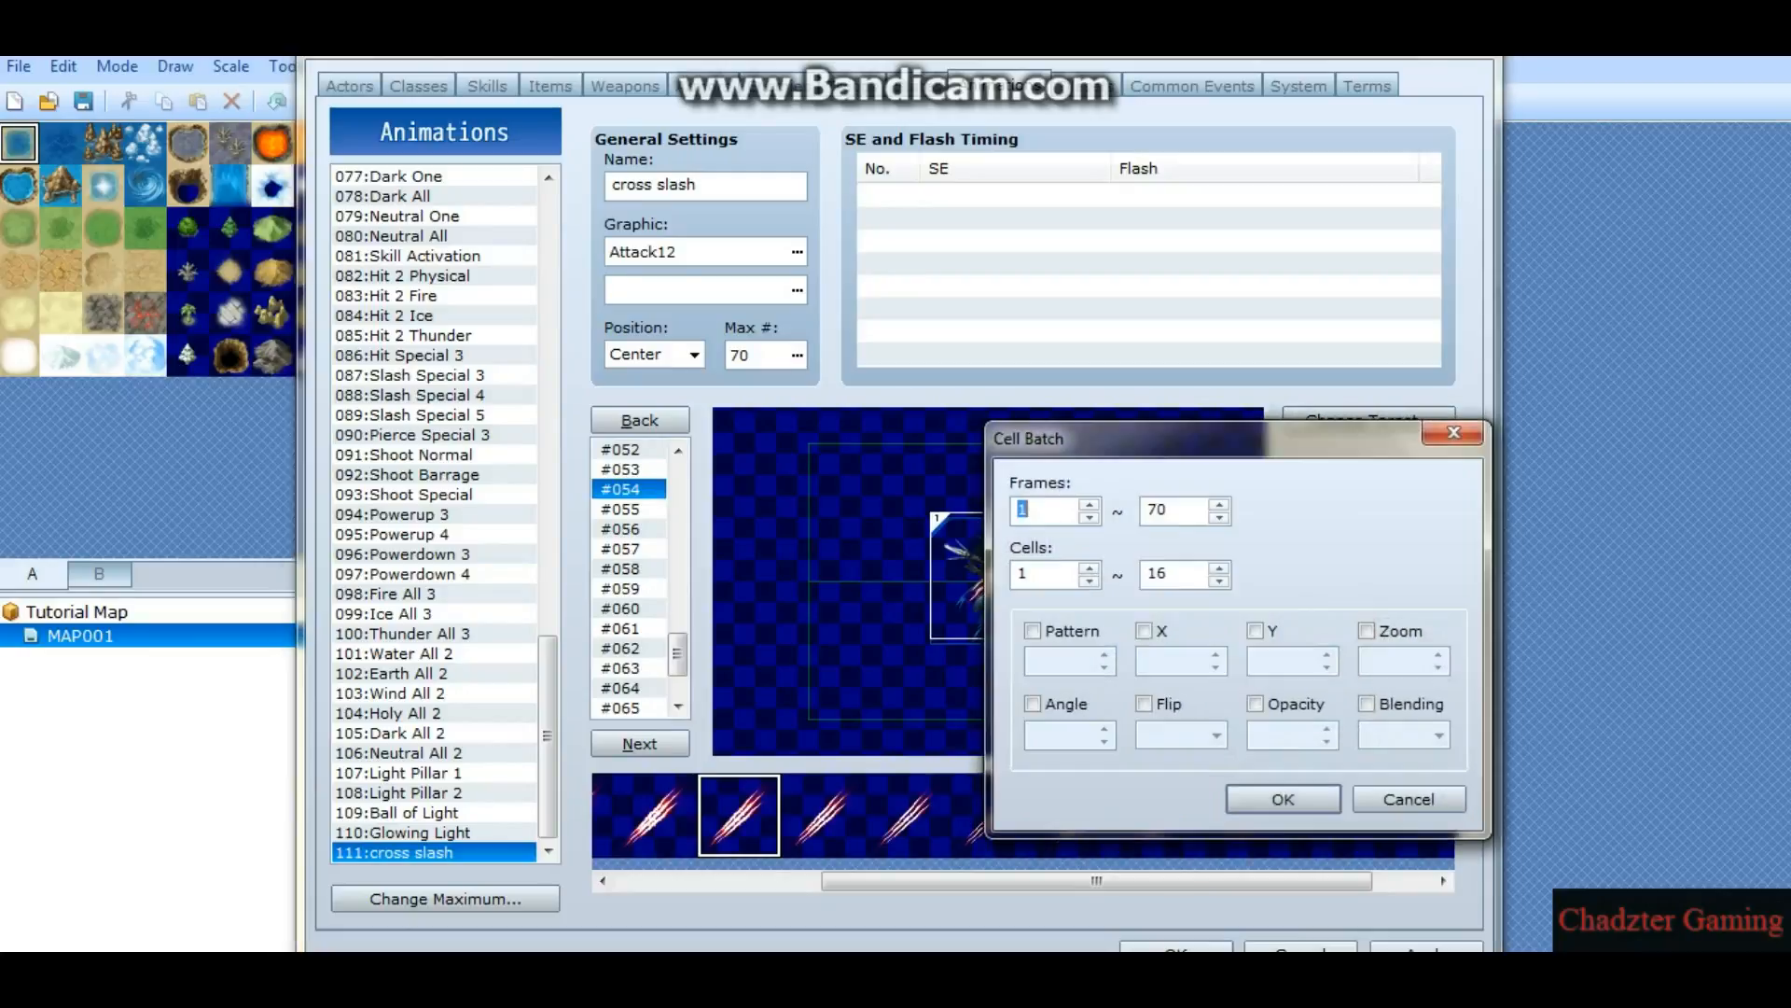
drag(1119, 438, 1459, 386)
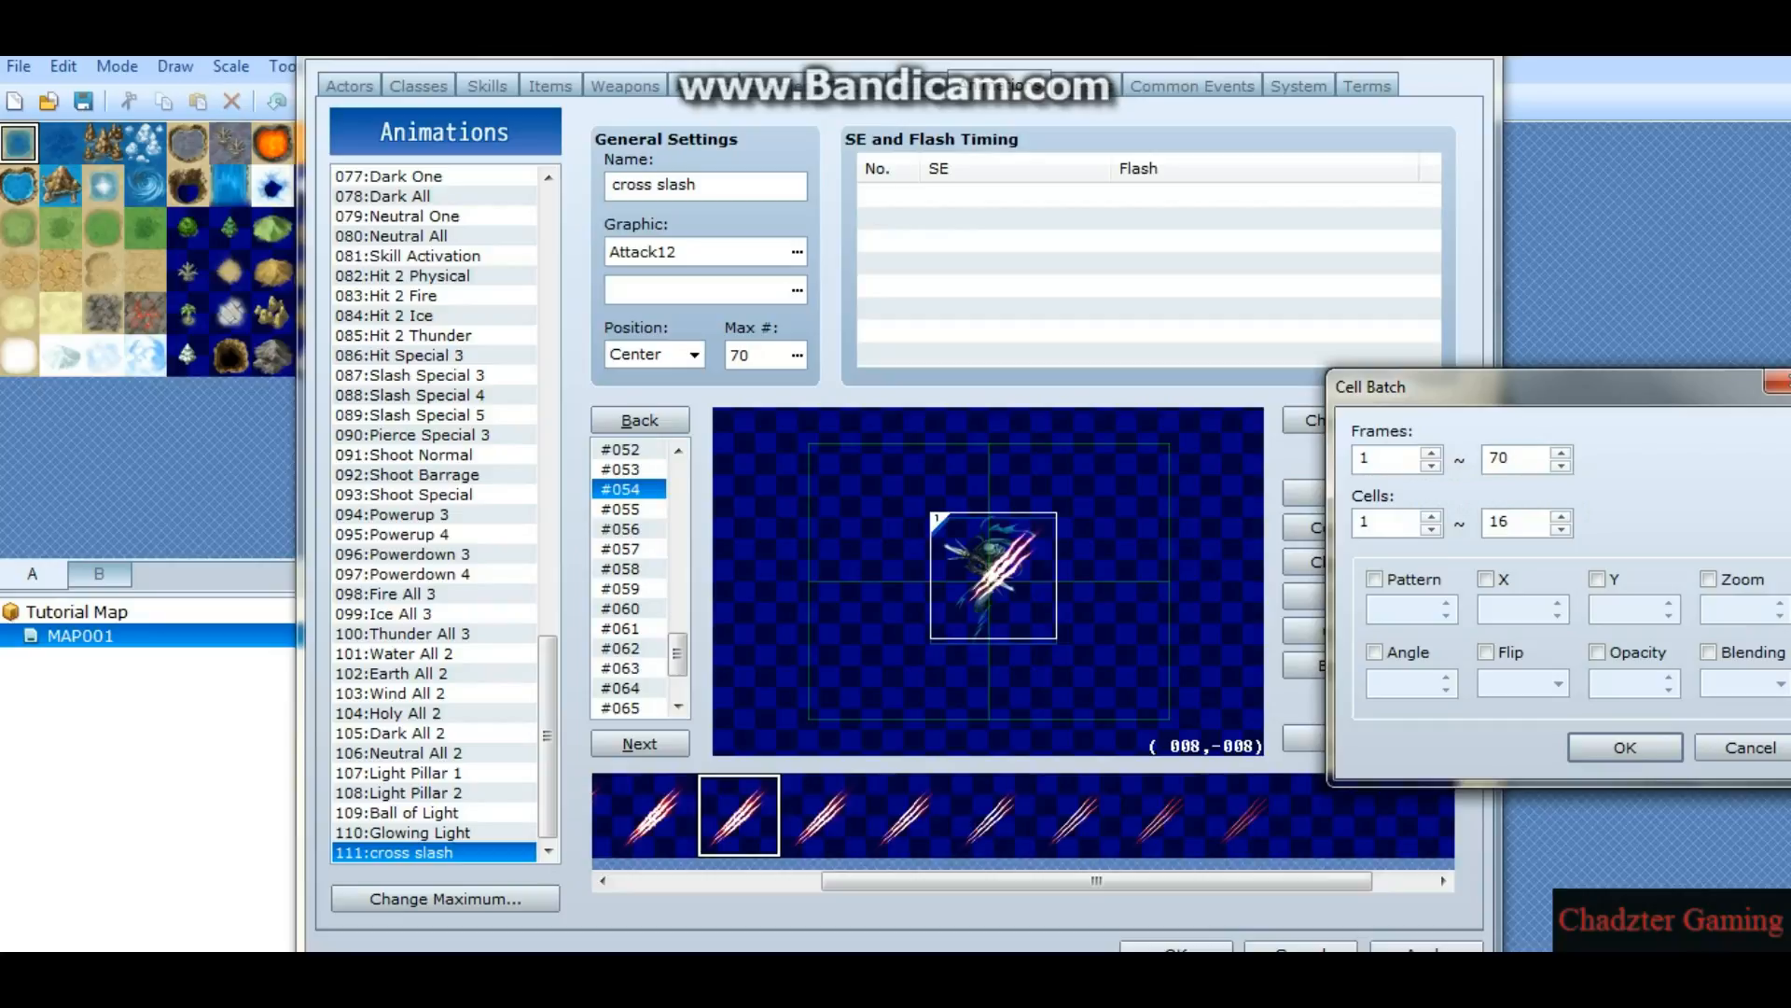
double_click(1402, 456)
text(53)
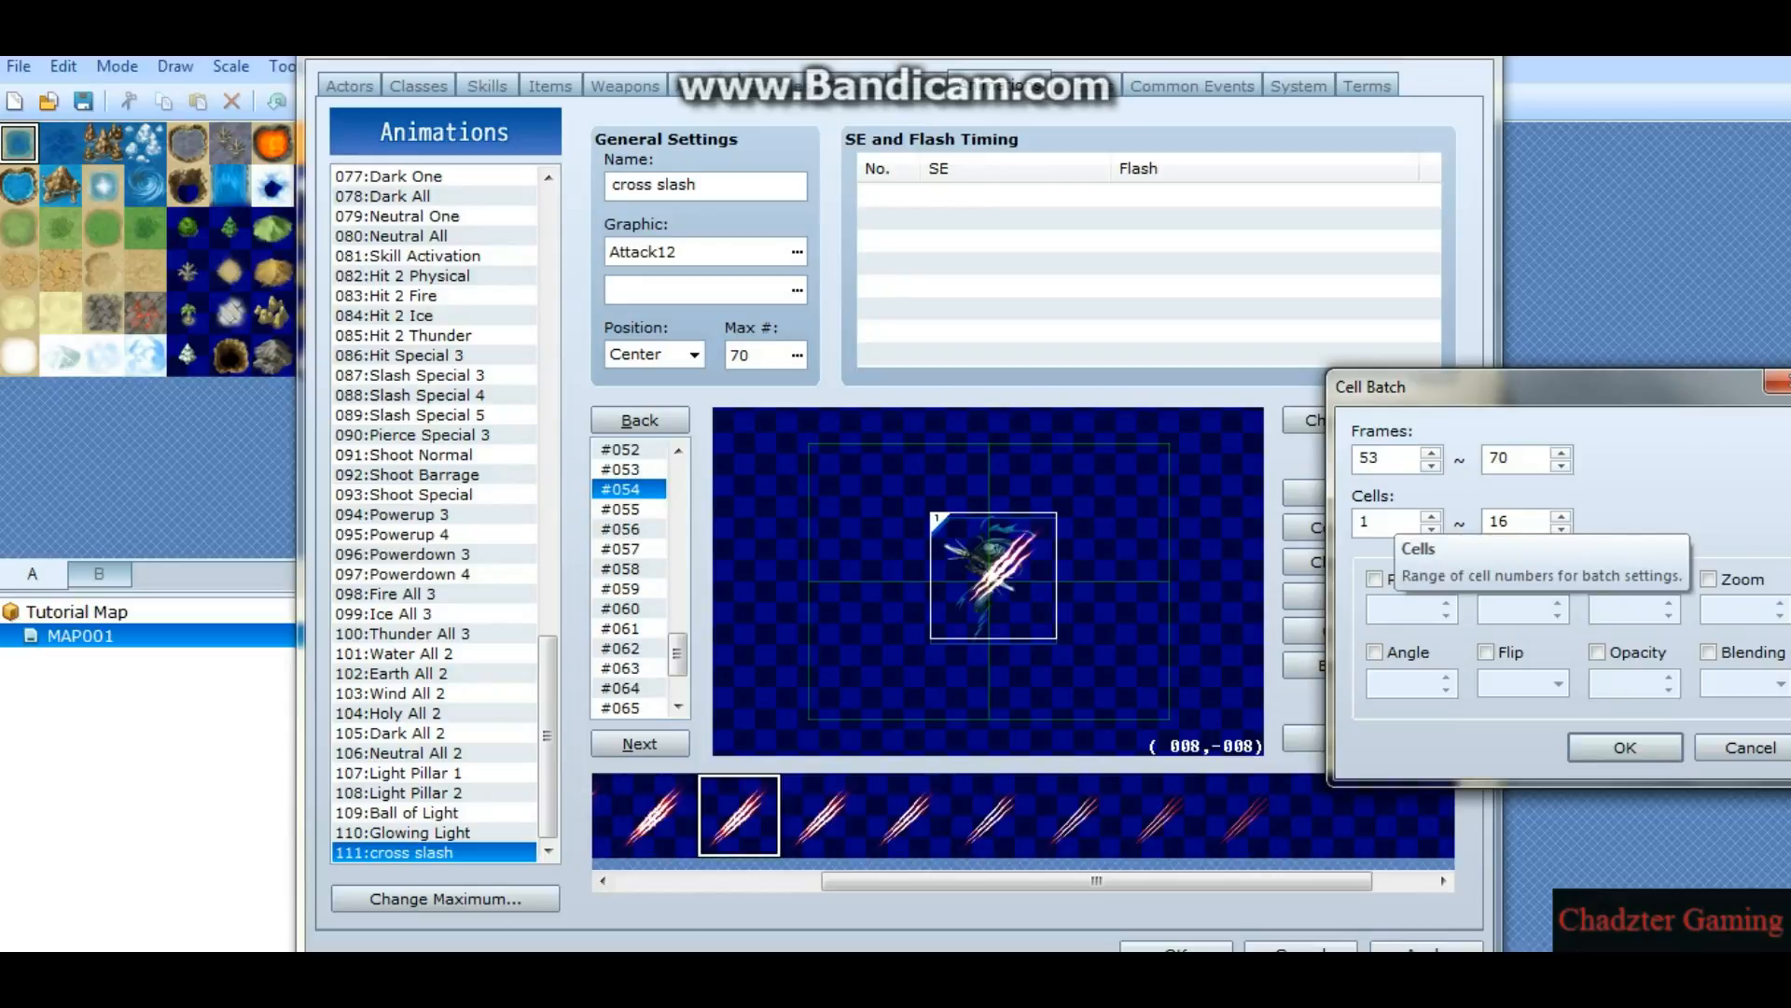
drag(1493, 387, 1420, 218)
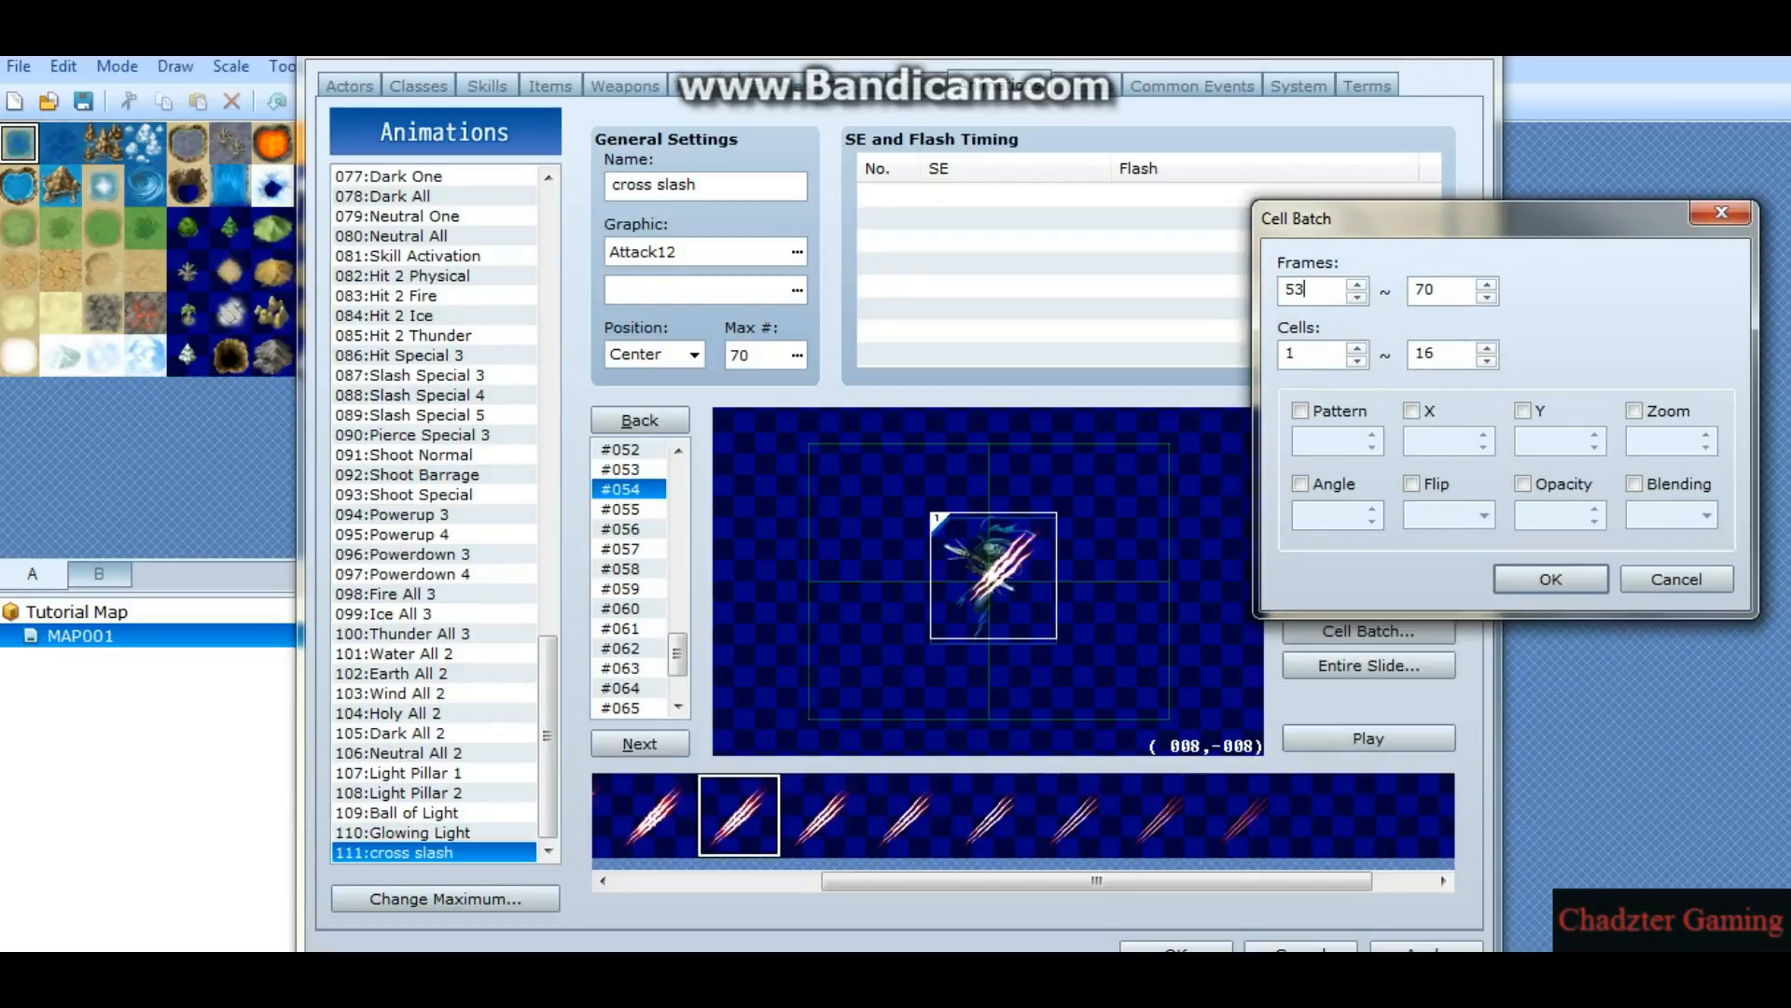
click(1411, 484)
click(1460, 514)
click(1439, 558)
click(1549, 578)
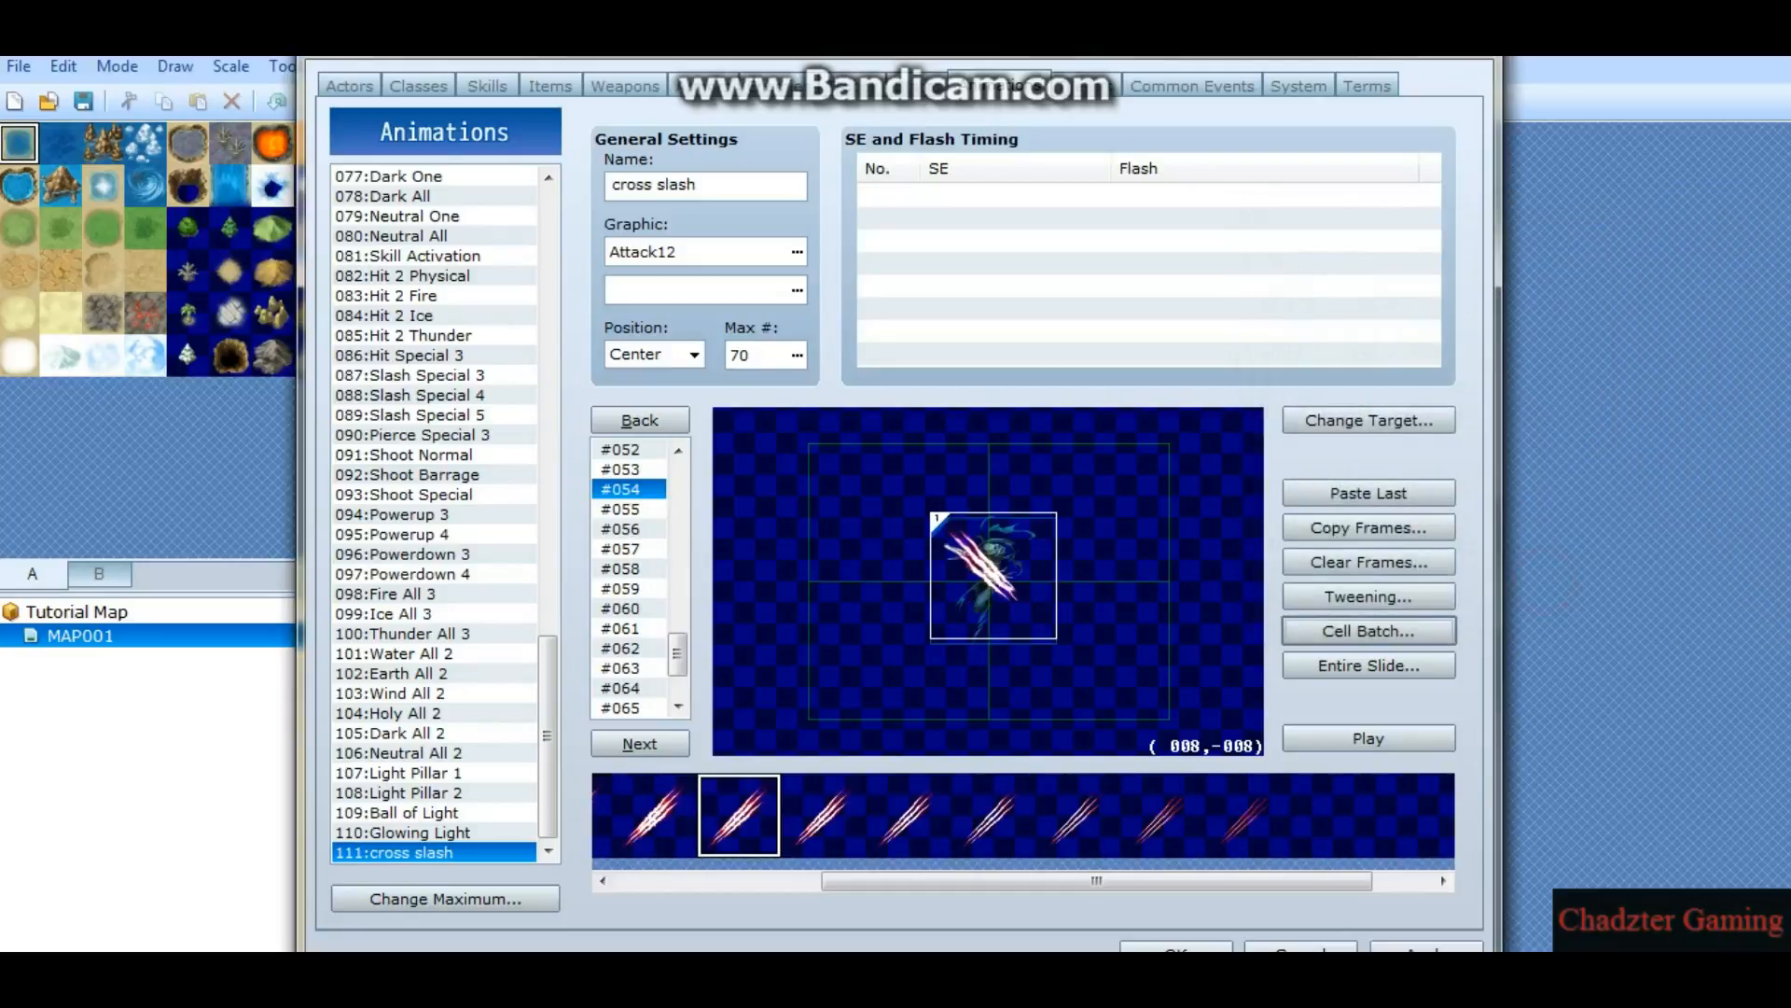
Step: Step forward and back through frames #053 to #065 to examine the direction of the flipped slash
click(630, 468)
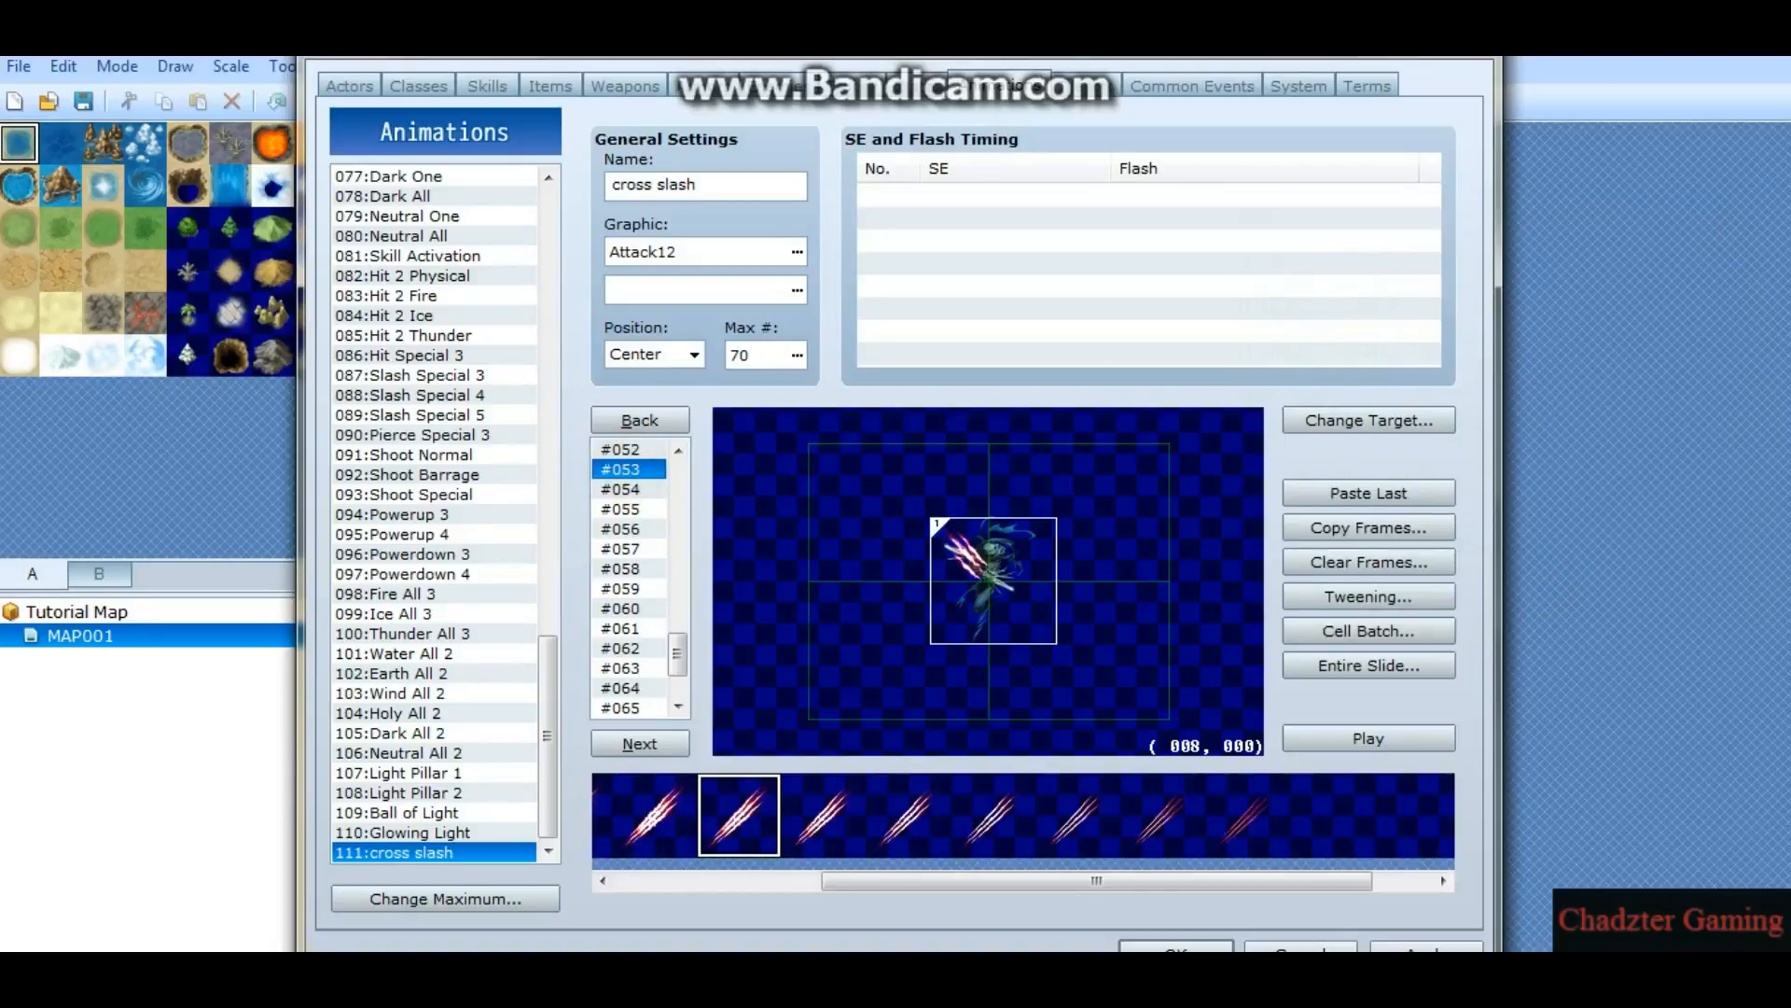
key(Down)
key(Down)
key(Down)
key(Down)
key(Down)
key(Down)
key(Down)
key(Down)
key(Down)
key(Down)
key(Down)
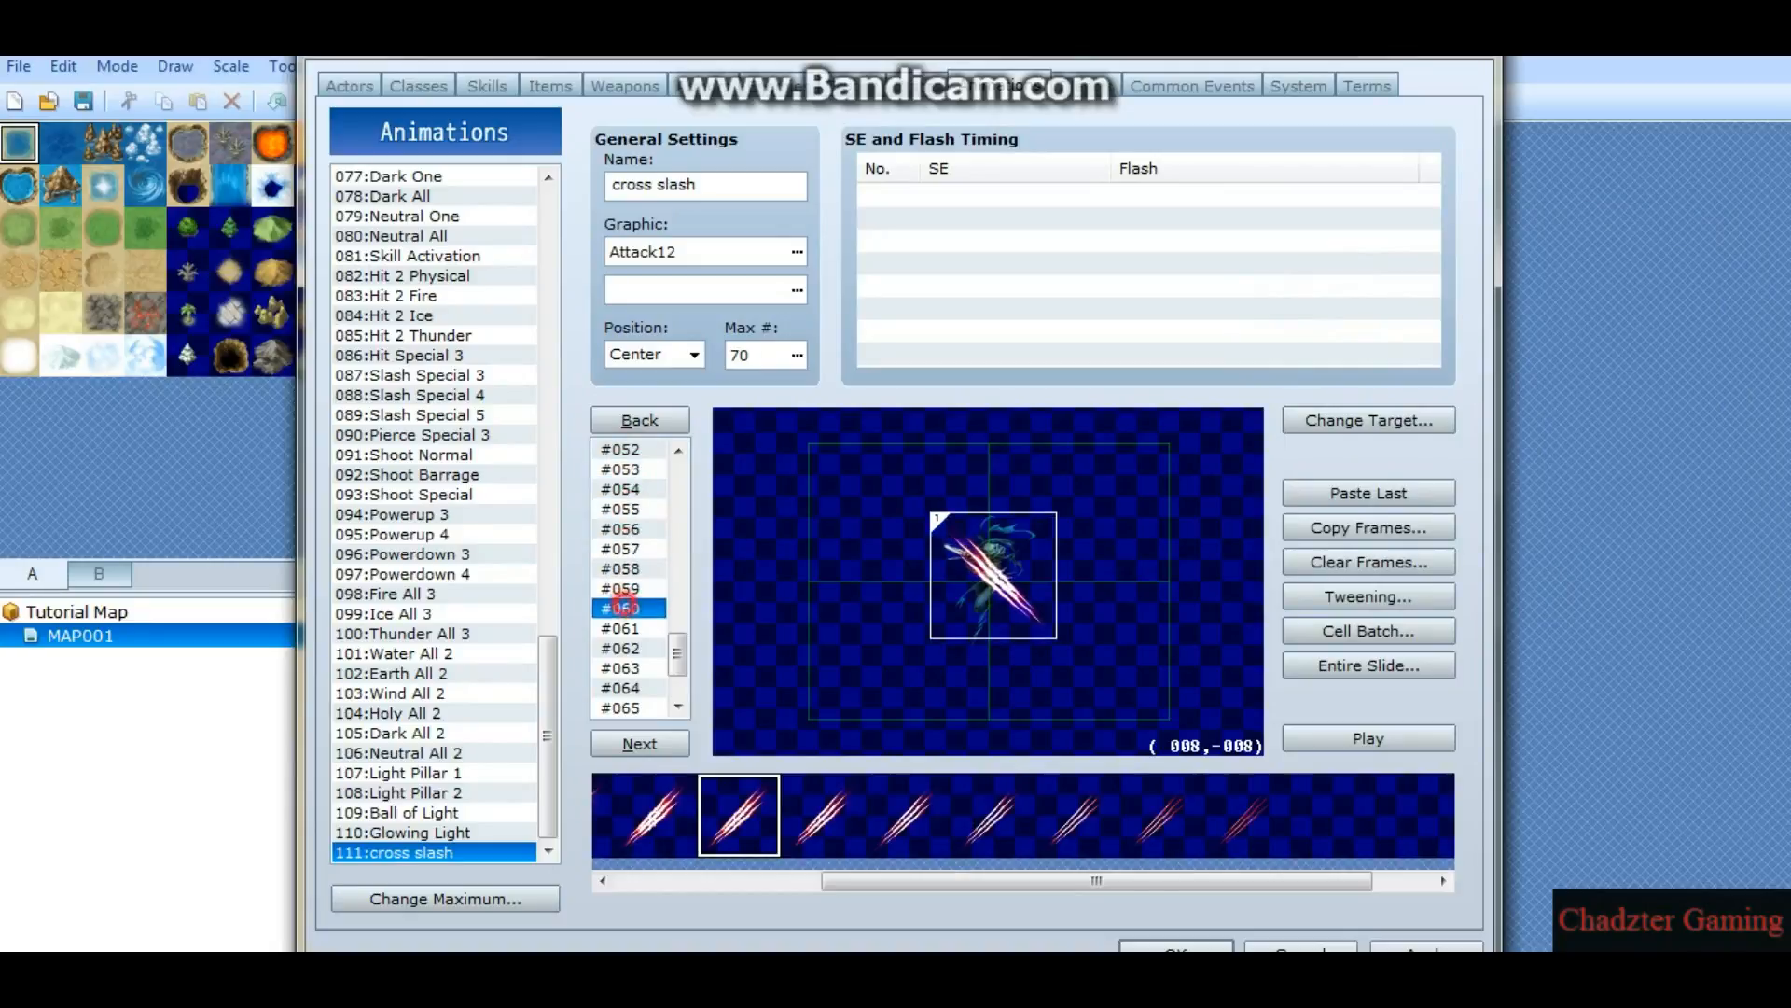
key(Up)
key(Up)
key(Up)
key(Up)
key(Up)
key(Up)
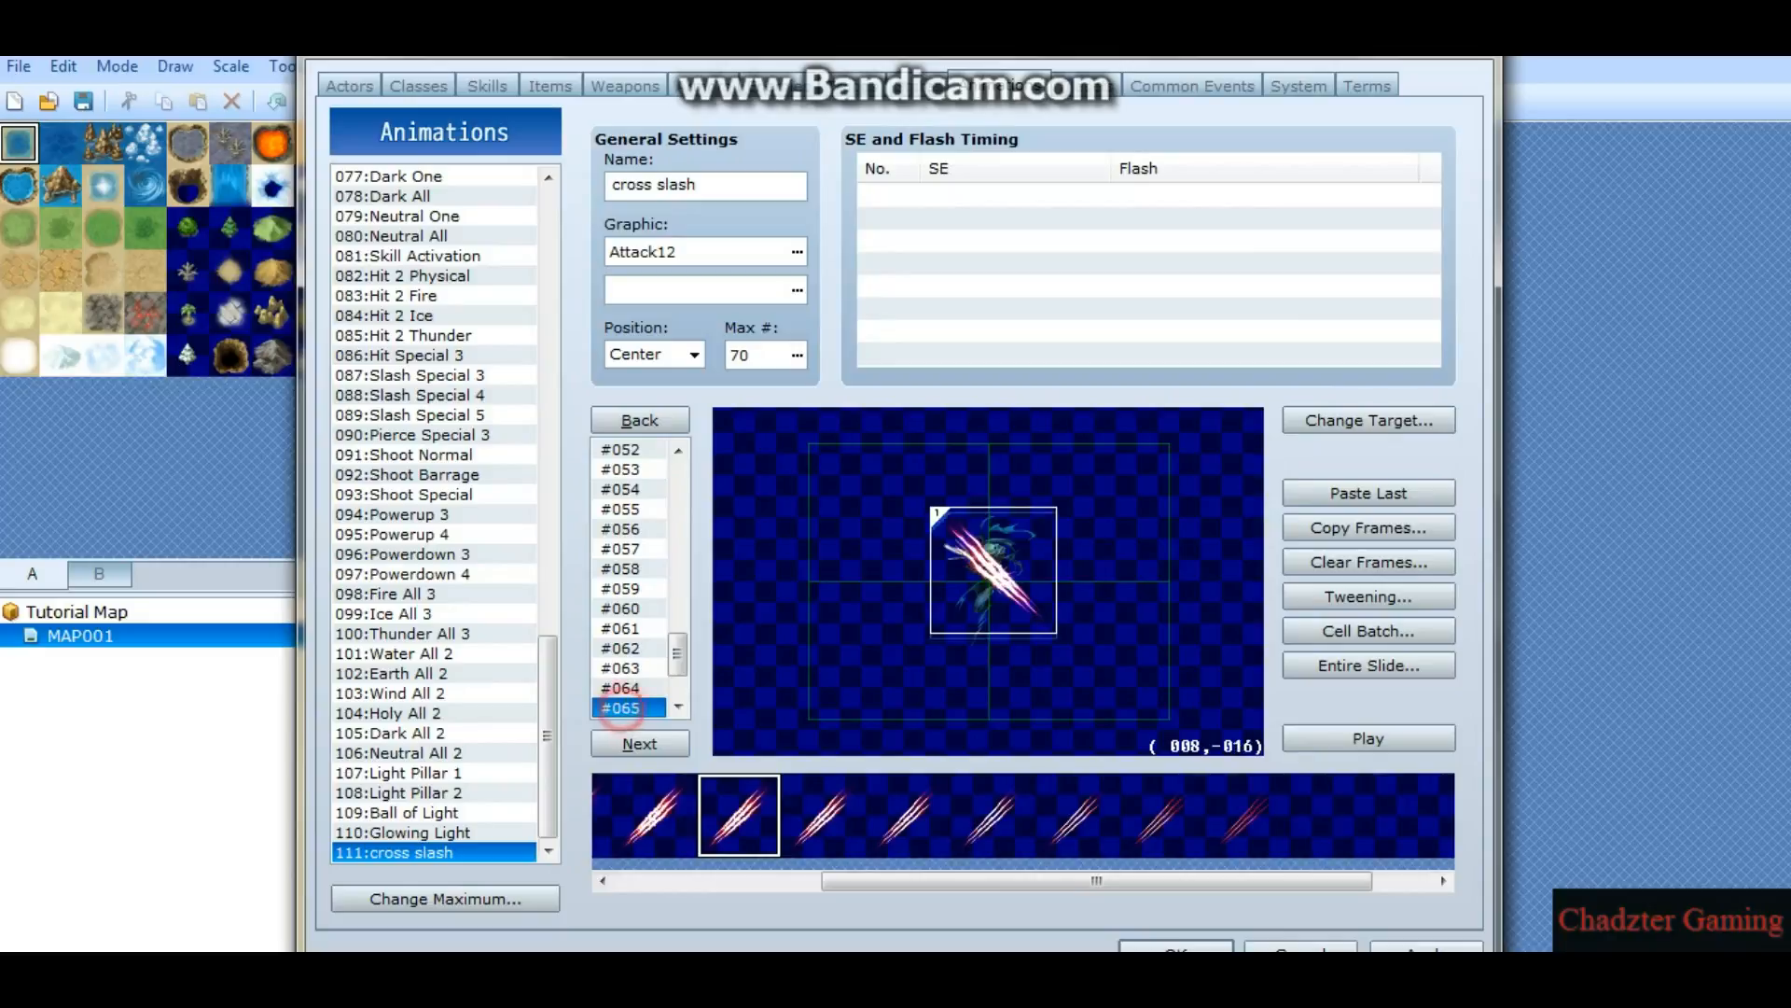
key(Up)
key(Up)
key(Up)
key(Up)
key(Down)
key(Down)
key(Down)
key(Down)
key(Down)
key(Down)
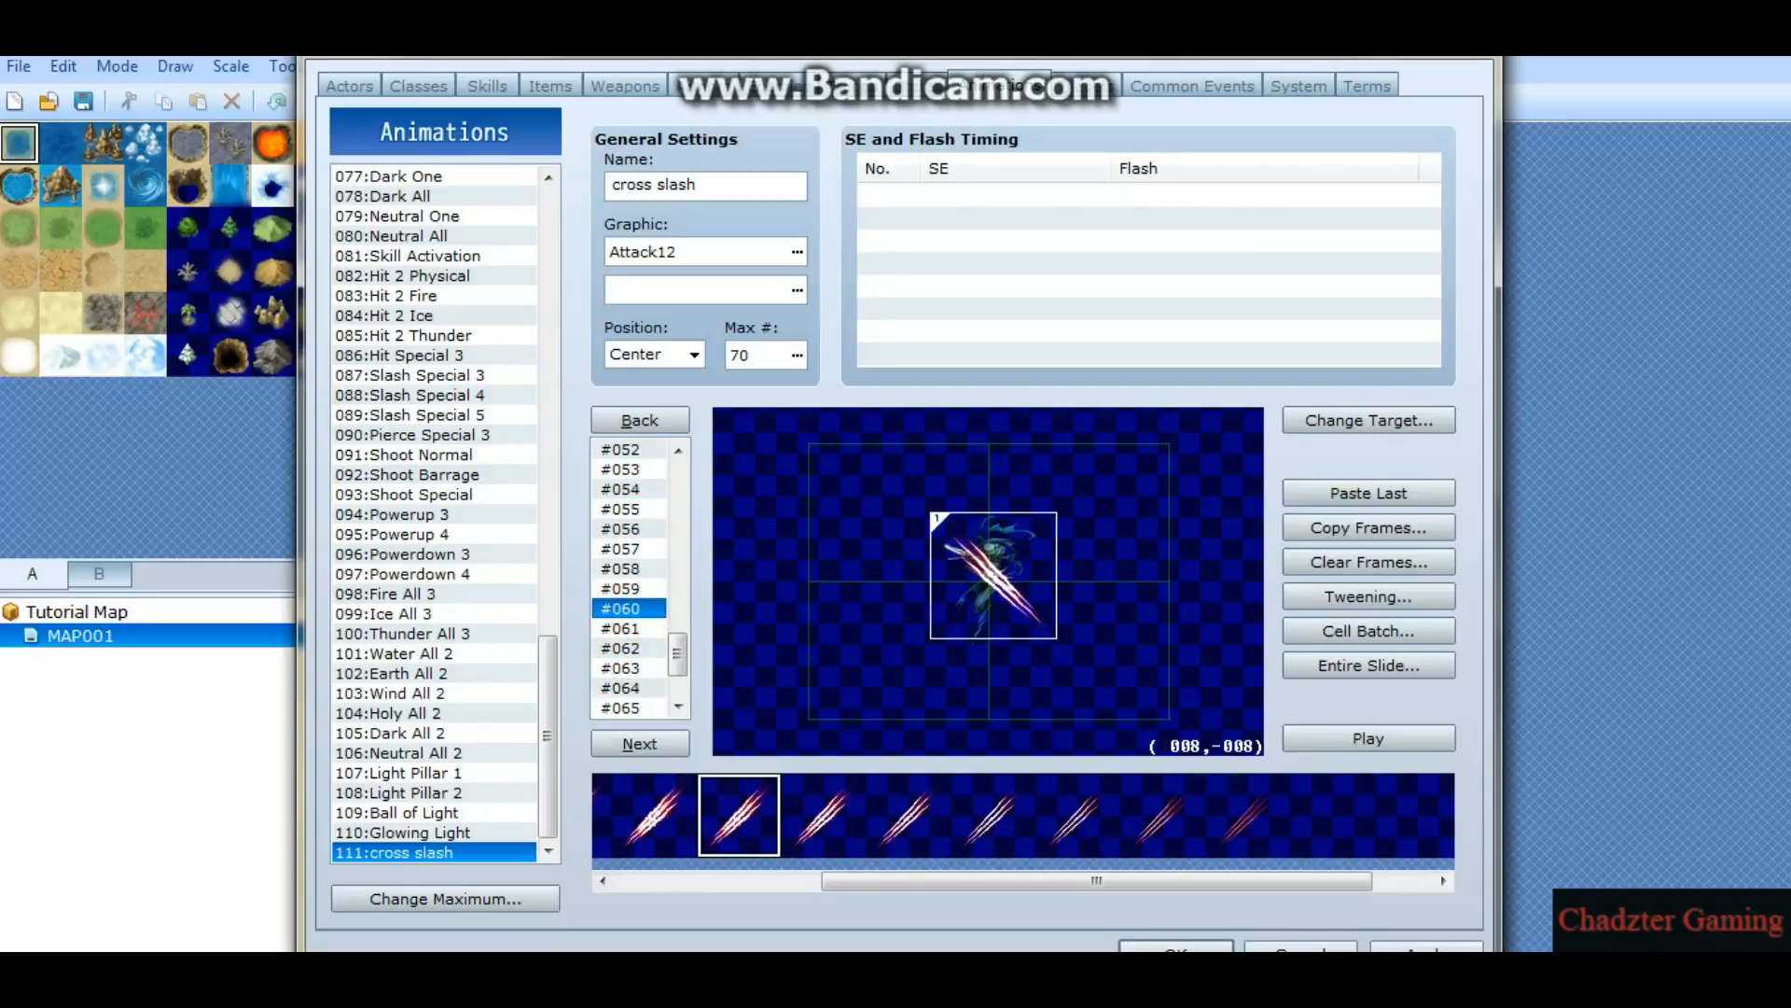
Step: Jump between individual frames from #053 to #064 and compare the flipped slash across the copied range
click(626, 489)
click(627, 509)
click(627, 528)
click(627, 547)
click(626, 568)
click(626, 608)
click(626, 588)
click(626, 568)
click(629, 529)
click(630, 509)
click(625, 589)
click(624, 628)
click(620, 667)
click(617, 686)
click(627, 510)
click(626, 472)
click(627, 529)
click(627, 611)
click(631, 652)
click(626, 568)
click(626, 489)
click(625, 548)
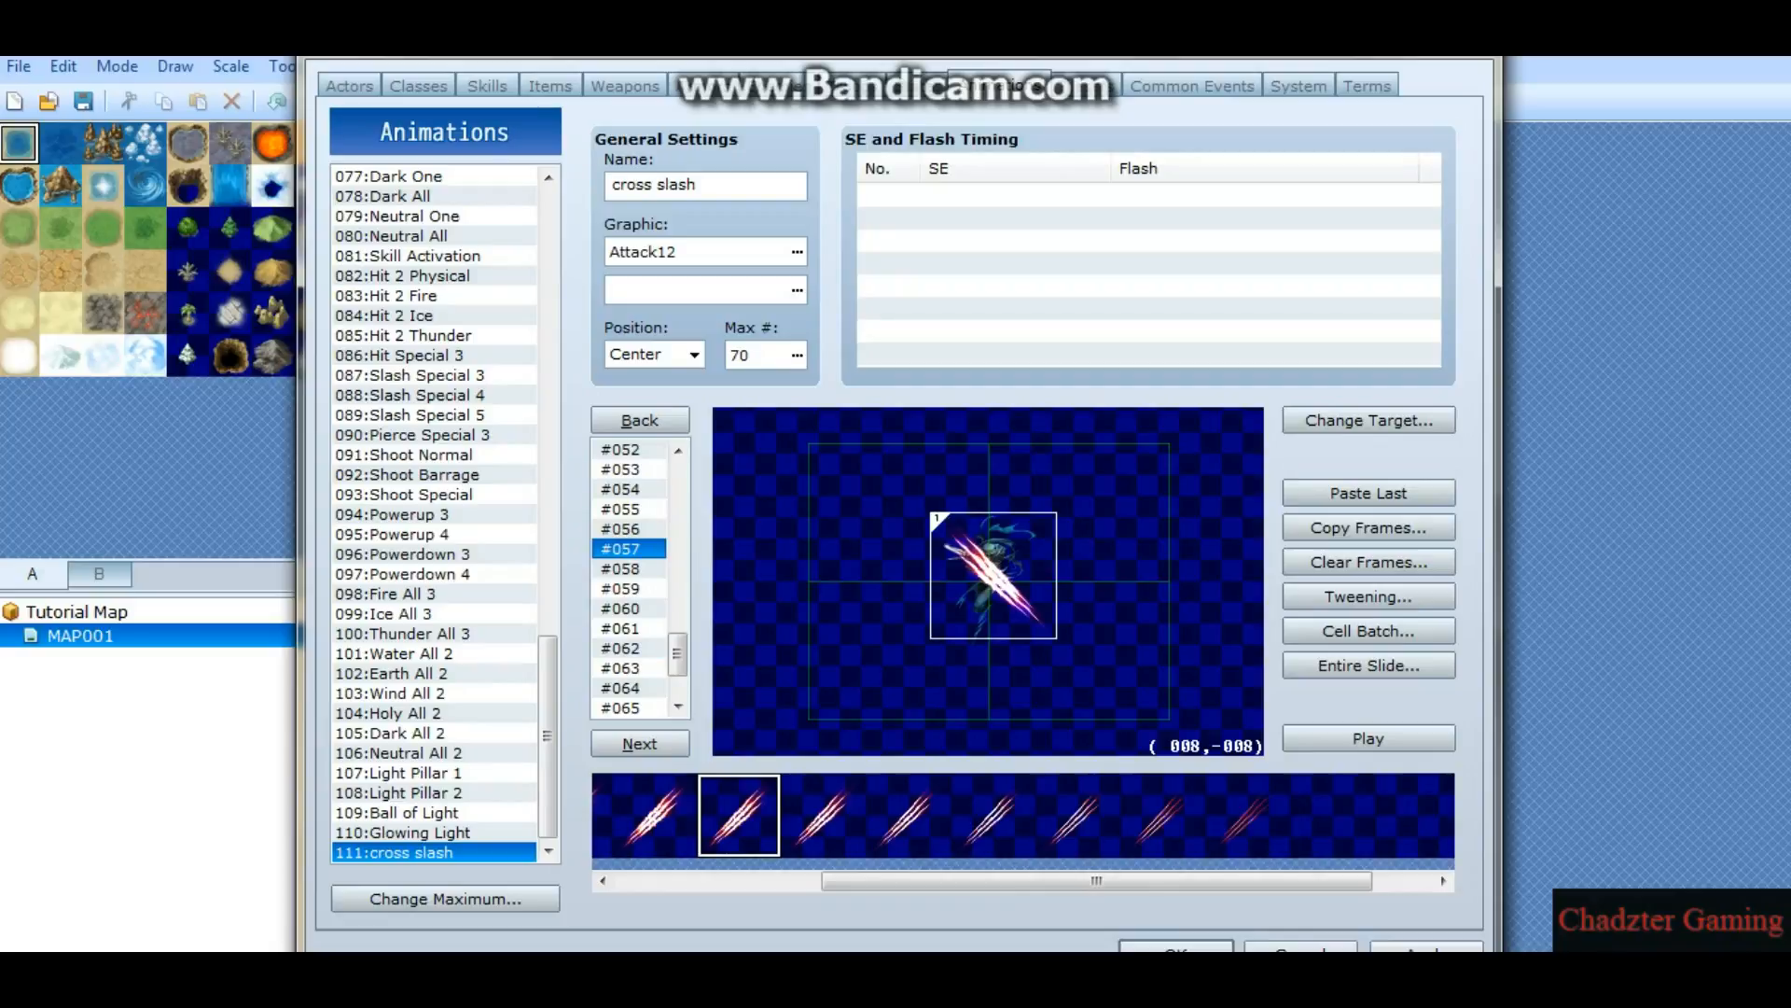
click(632, 489)
click(623, 510)
click(621, 529)
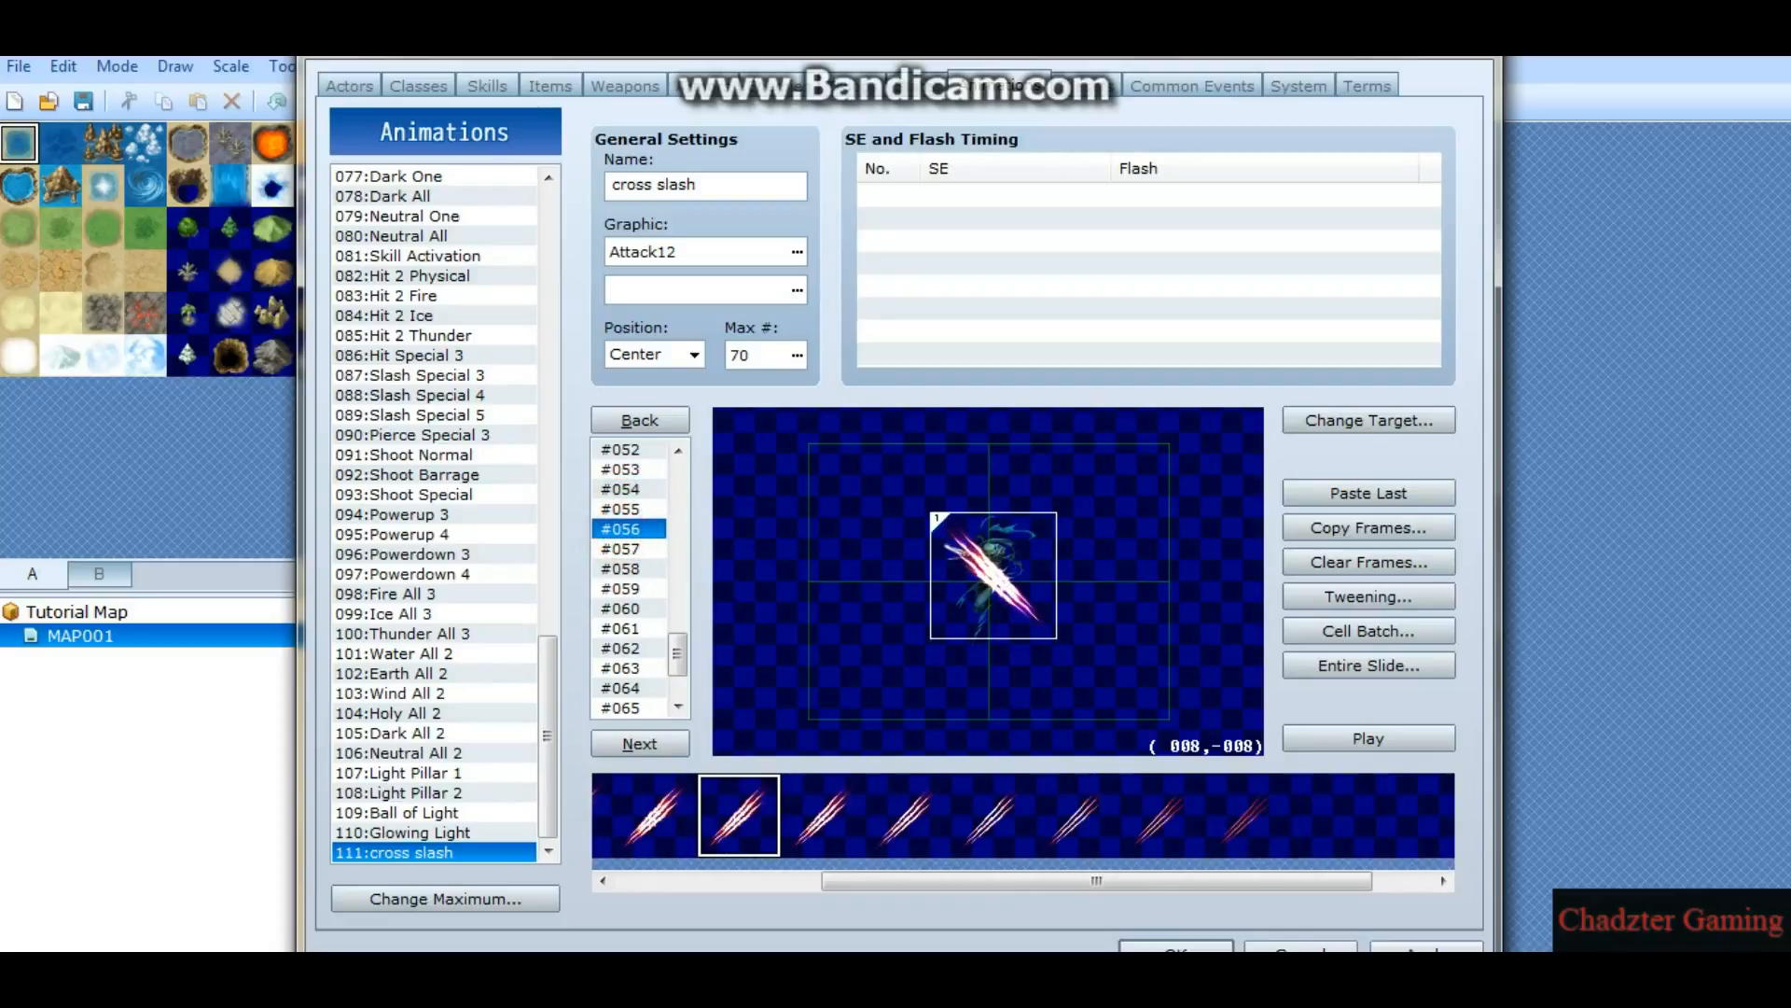
click(624, 565)
click(623, 589)
click(623, 643)
click(623, 685)
click(623, 509)
click(624, 545)
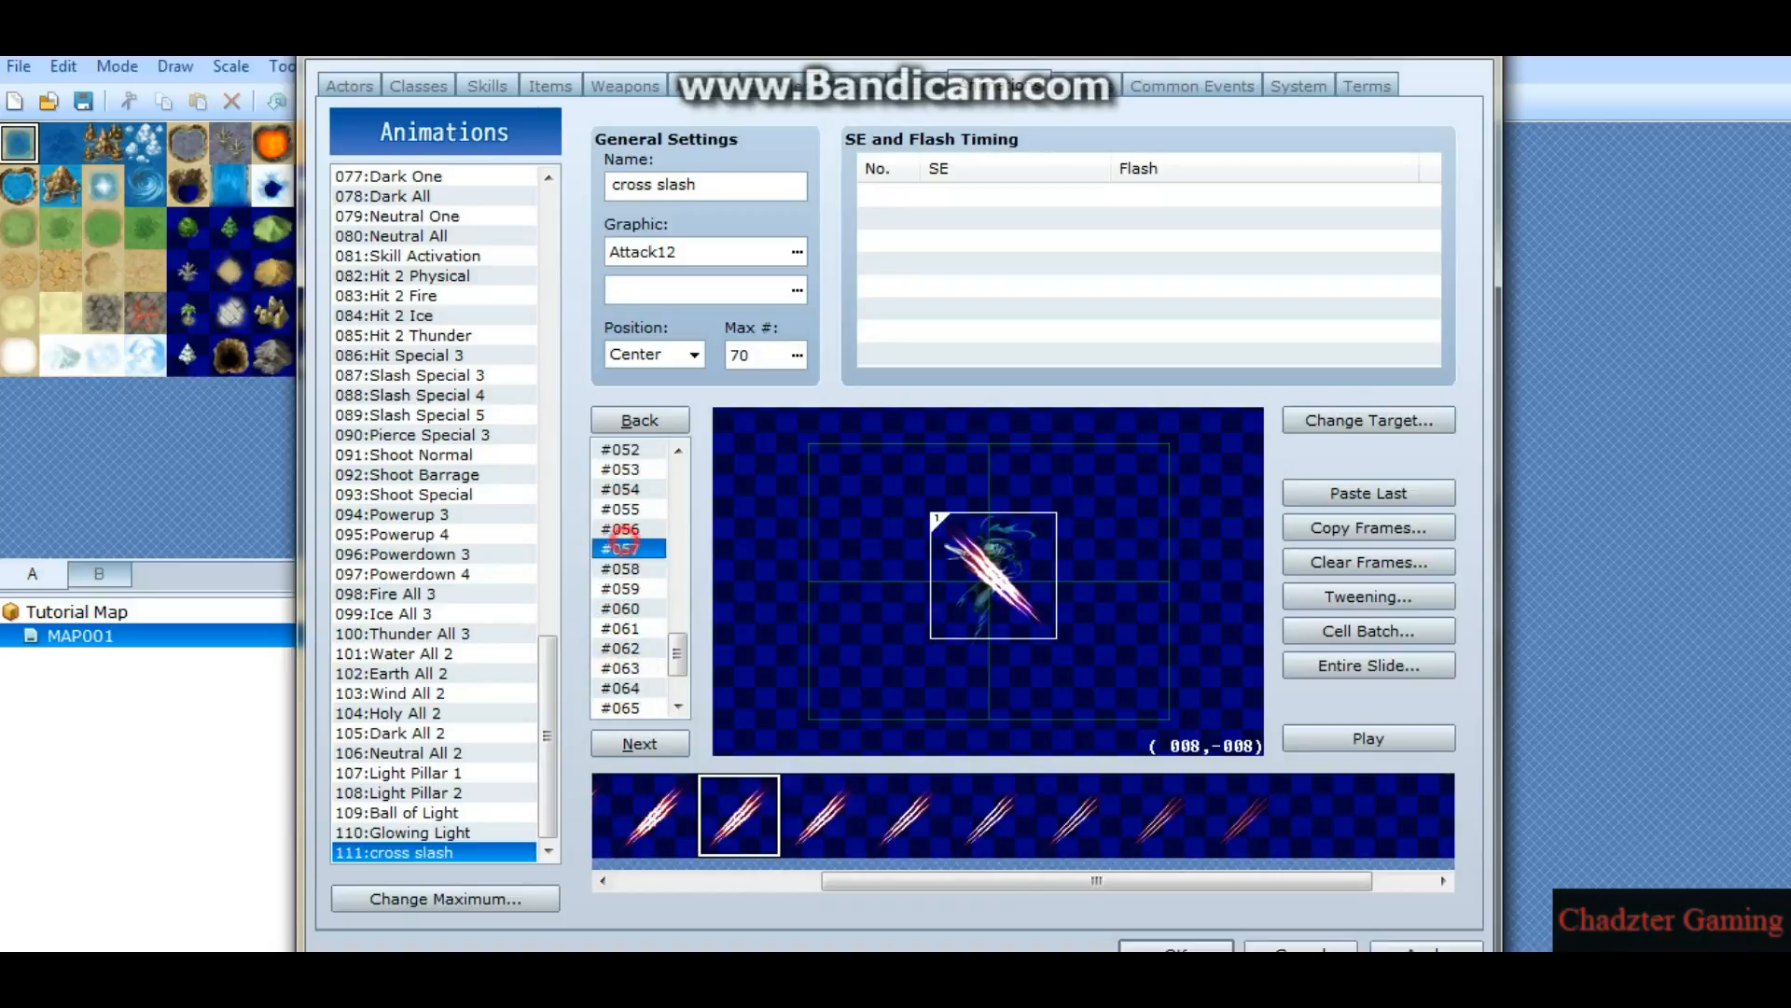
click(623, 568)
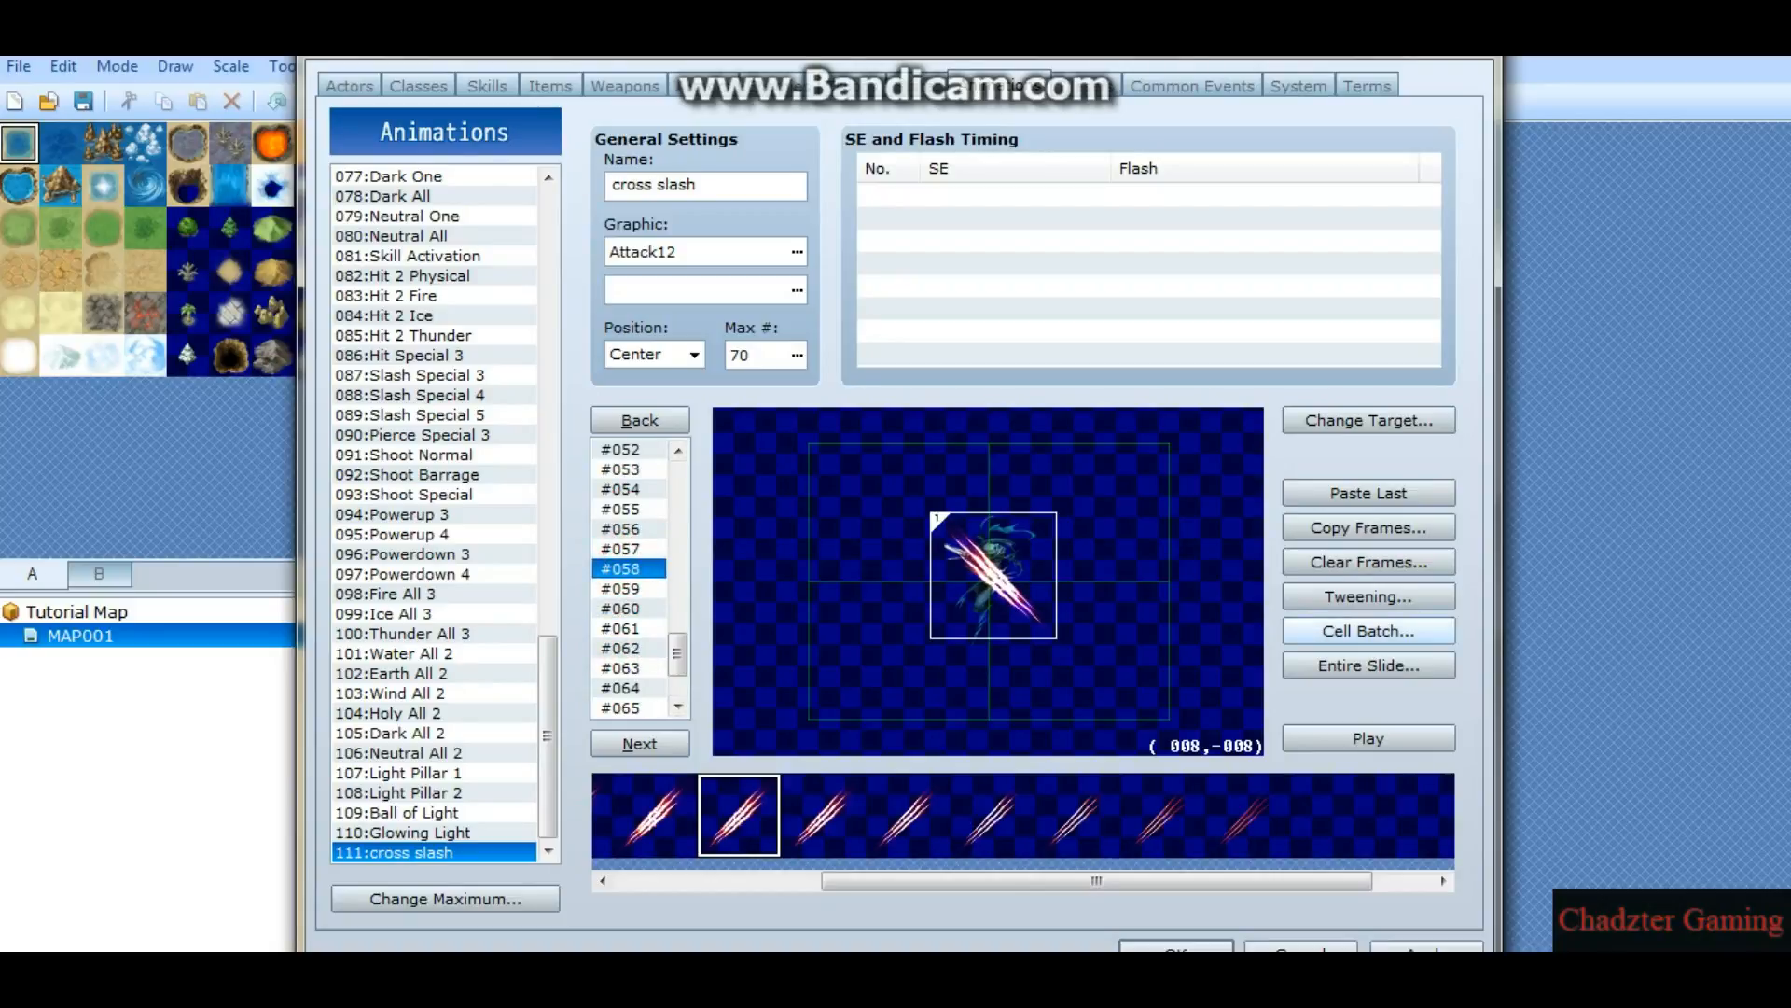
Step: Set the zoom to 200 for the cells in frames 53 to 70 with a cell batch
click(680, 651)
drag(680, 650, 679, 663)
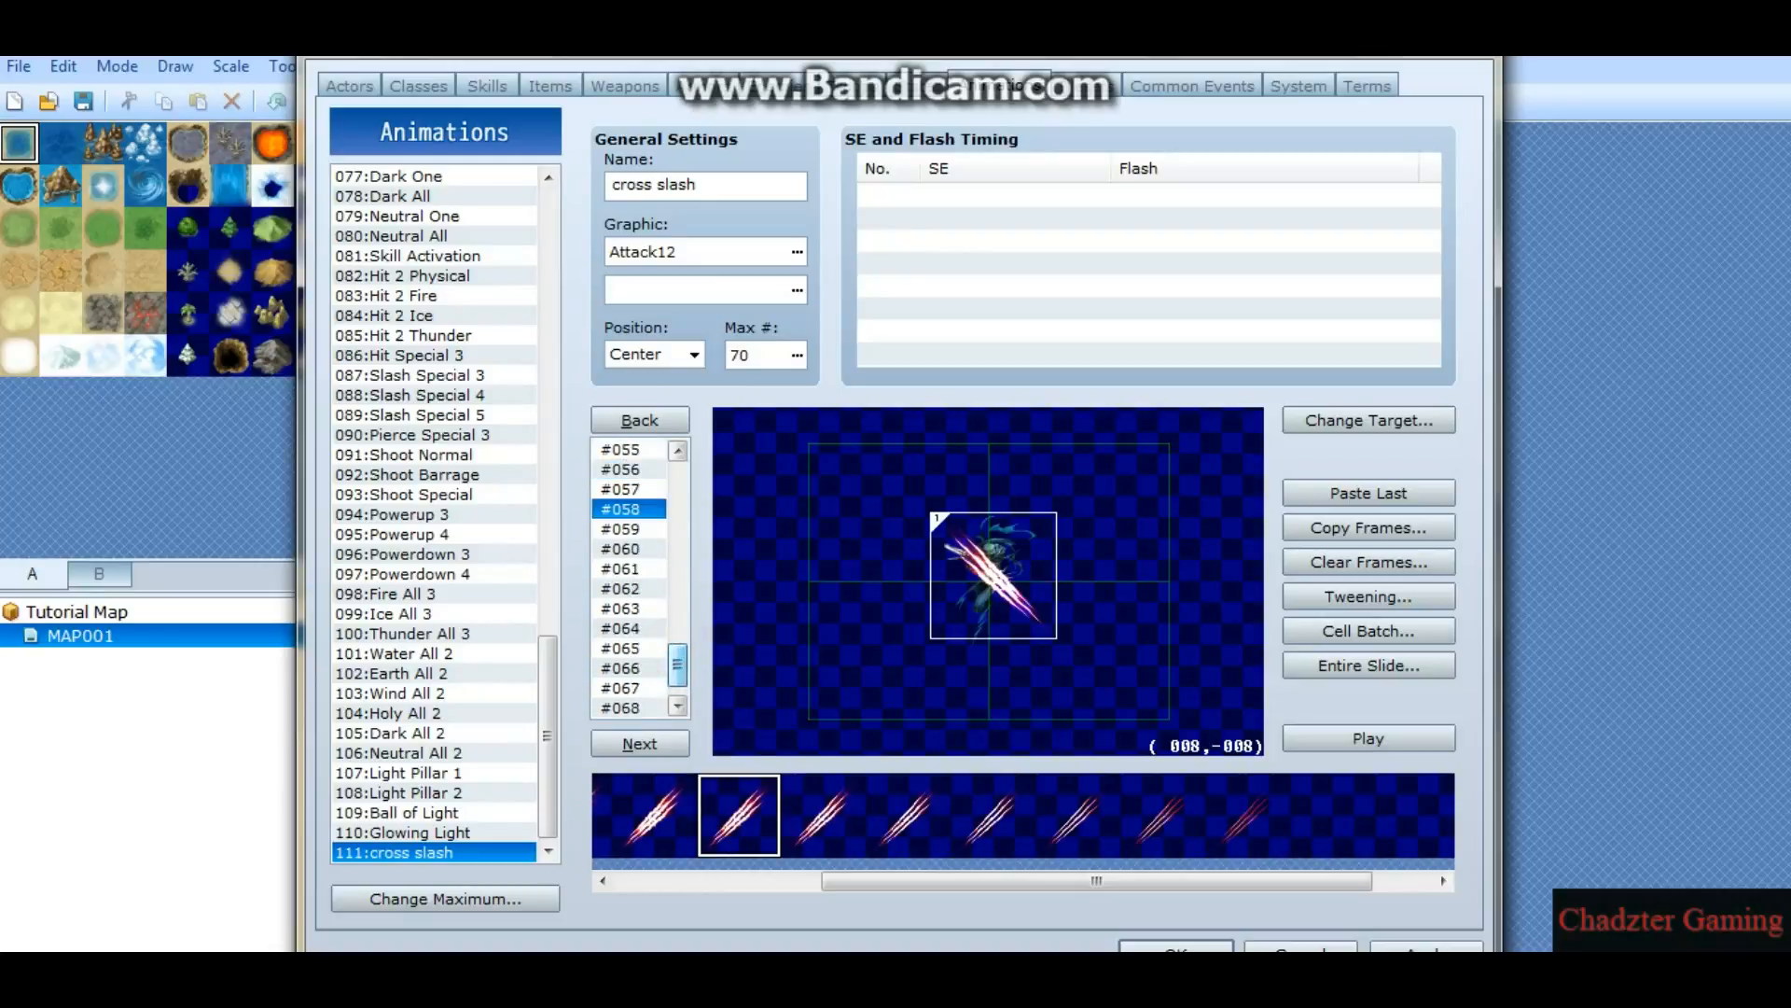
click(630, 473)
click(1368, 630)
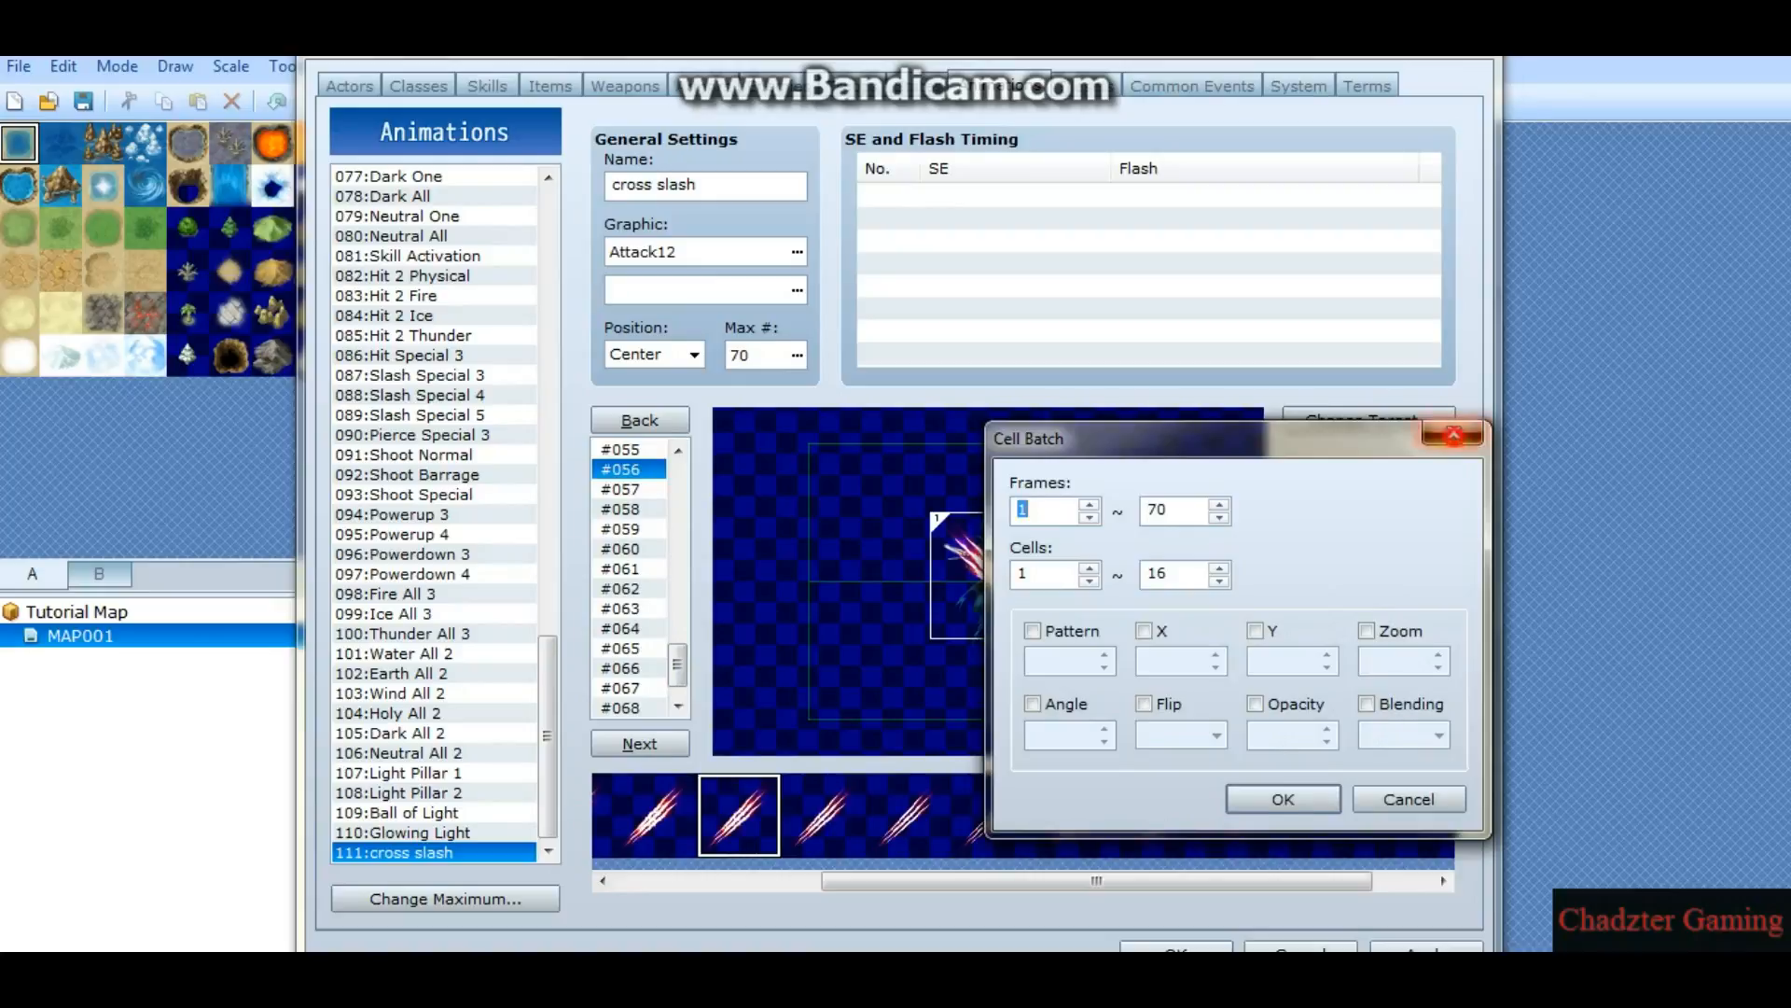
click(1453, 432)
click(1343, 630)
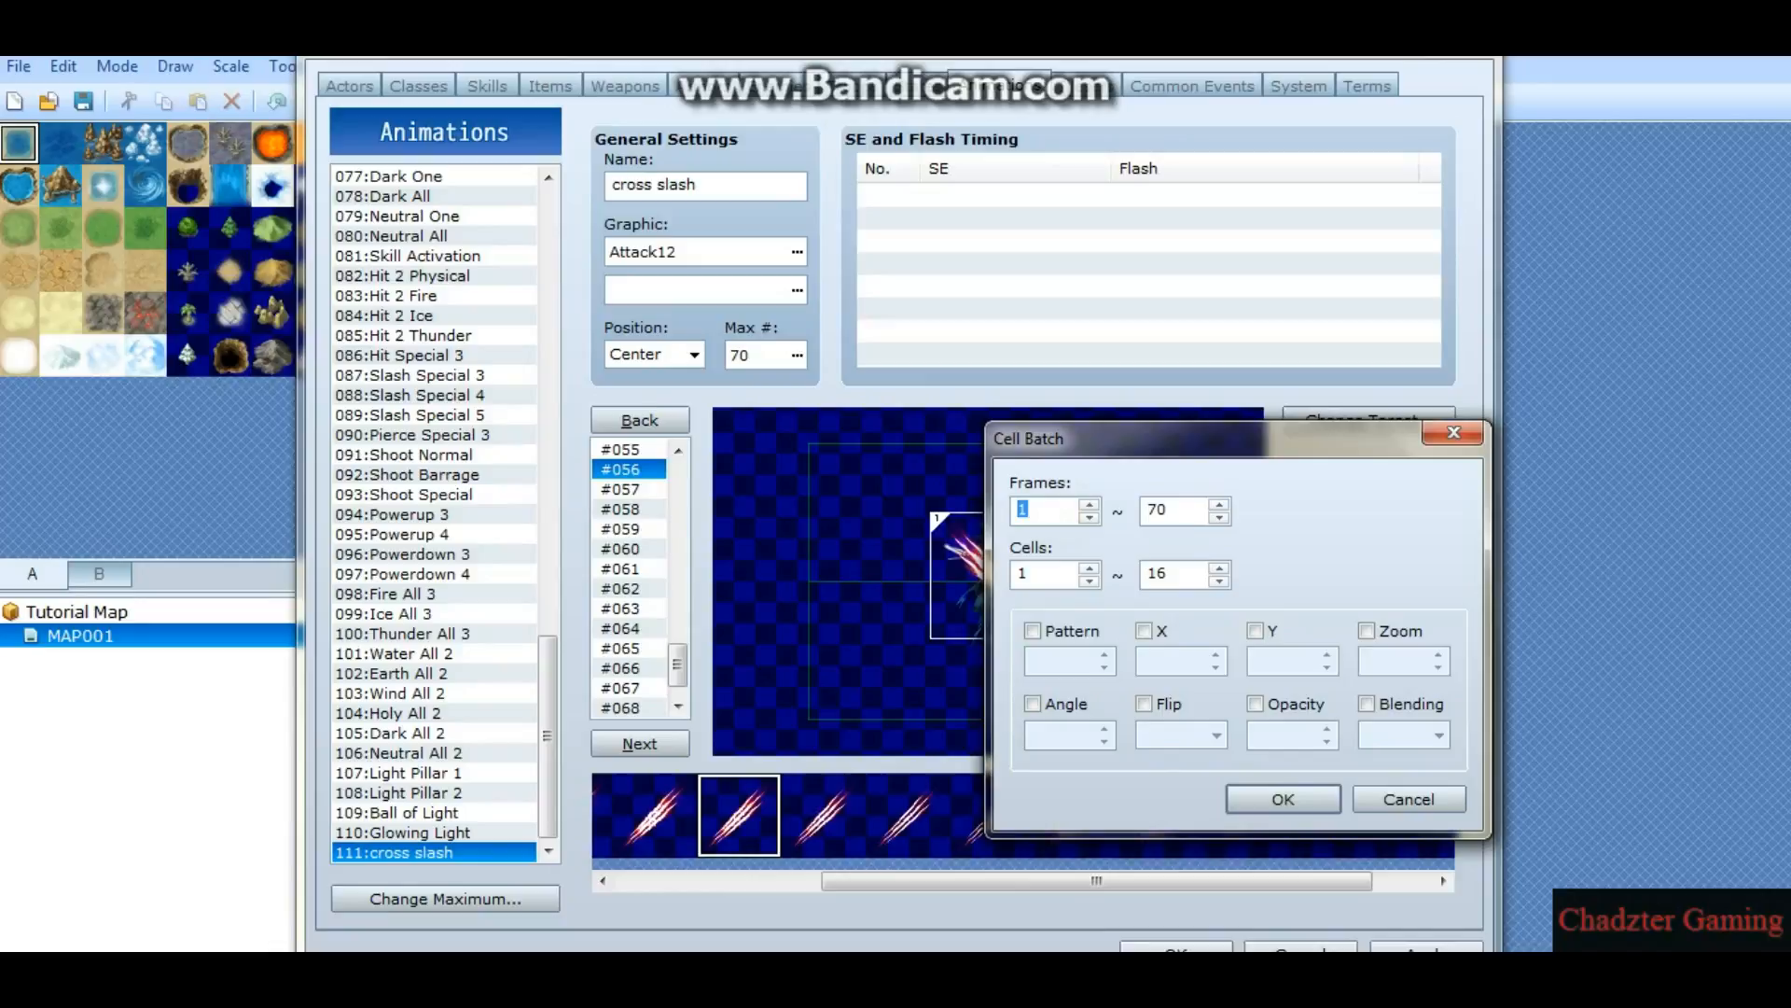
text(53)
click(1366, 631)
double_click(1404, 658)
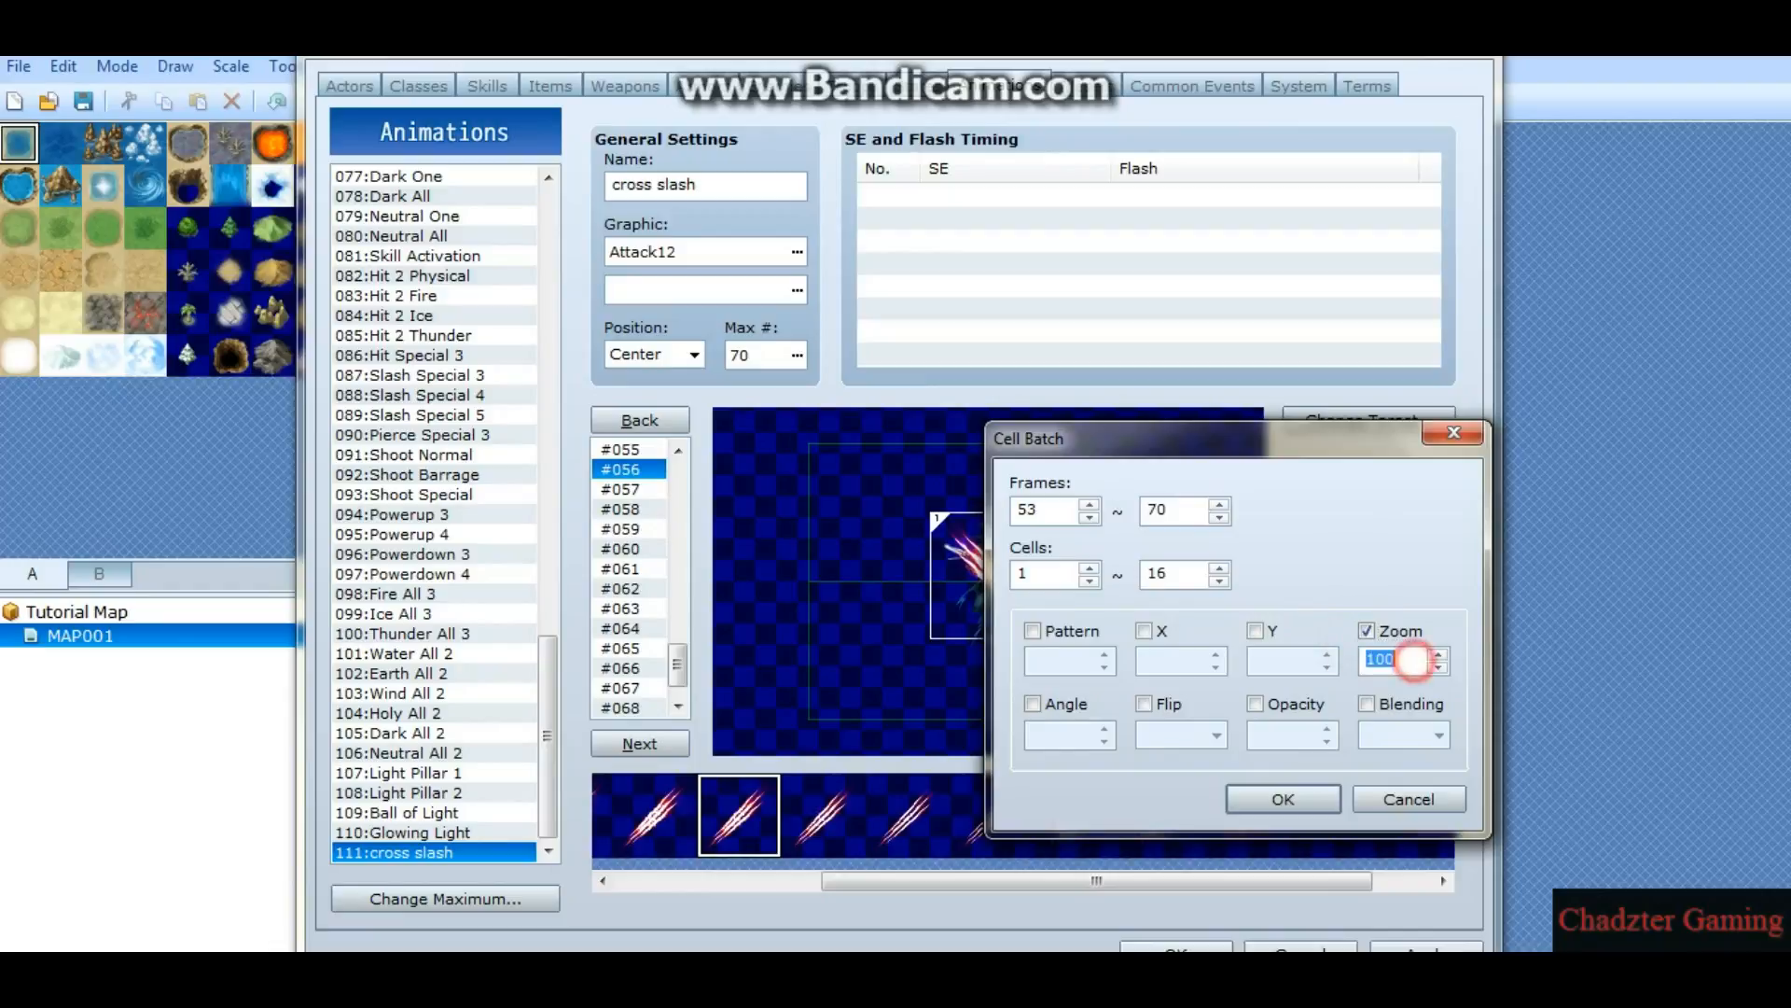
text(200)
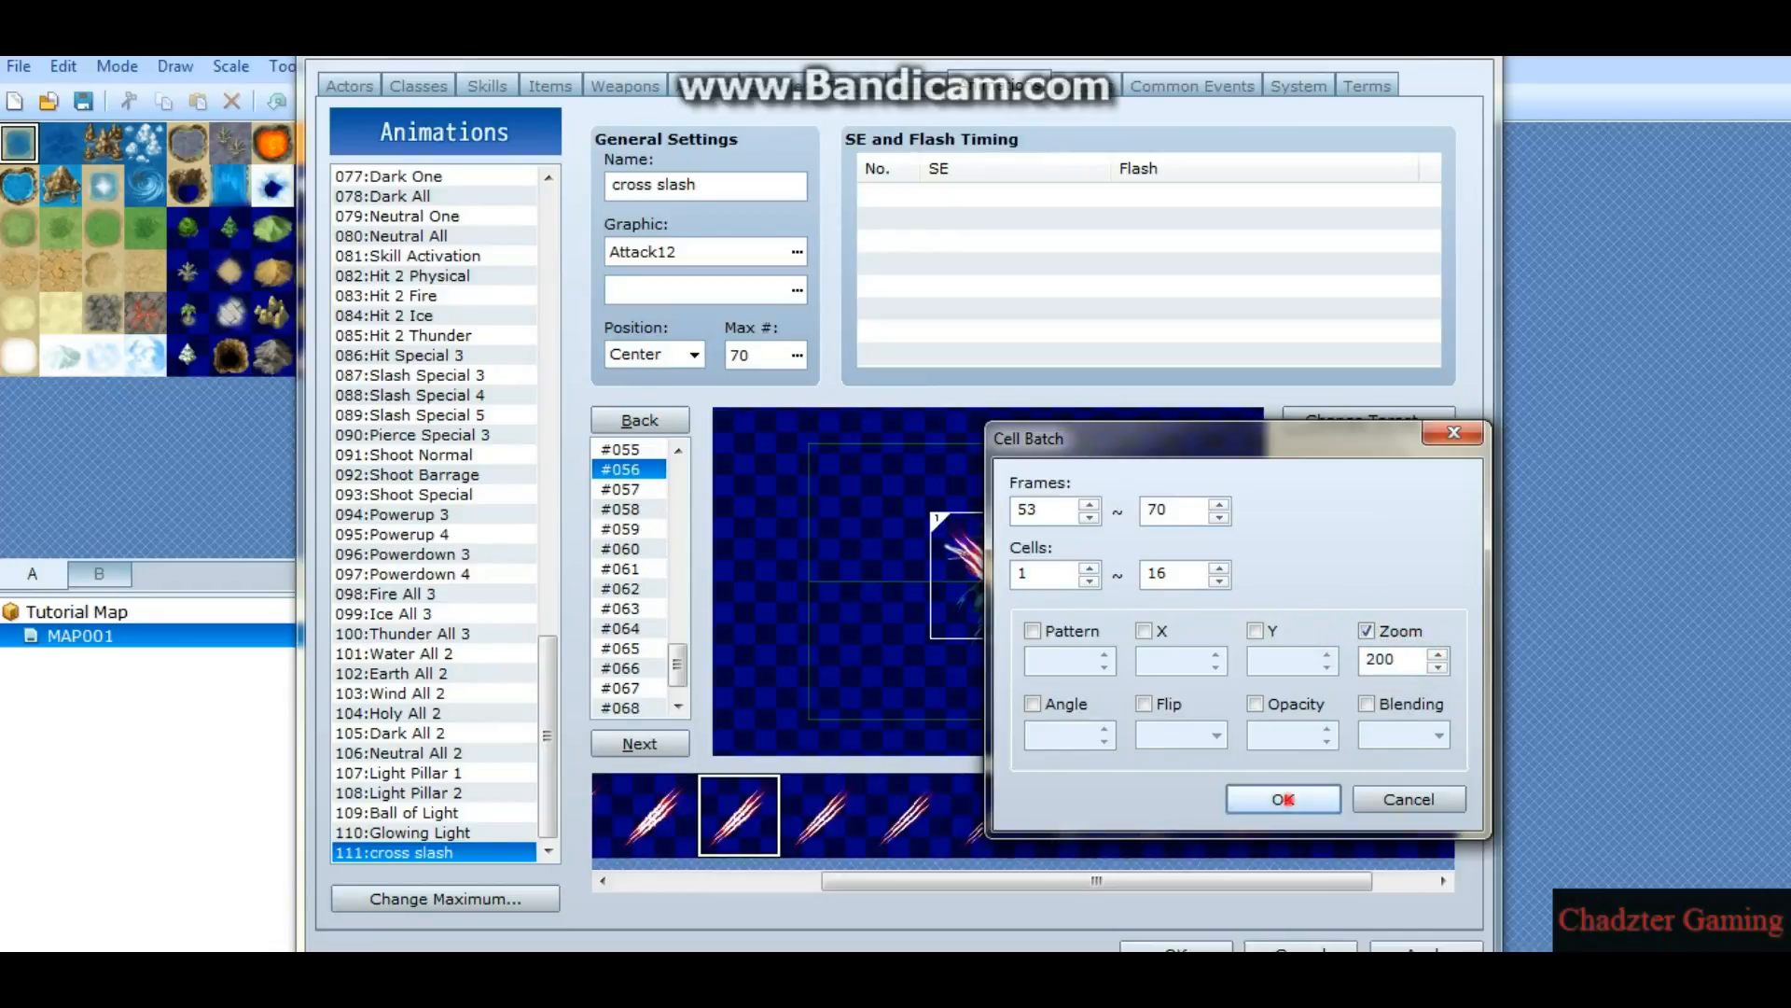
click(1281, 799)
Step: Go through the frames of the enlarged second slash to examine its size and position over the target
click(626, 487)
click(626, 513)
click(625, 543)
click(626, 580)
click(625, 628)
click(625, 687)
click(625, 587)
click(644, 509)
scroll(651, 515, up, 3)
click(634, 530)
click(635, 549)
click(636, 569)
click(639, 589)
click(635, 606)
click(631, 668)
scroll(630, 653, down, 2)
click(625, 586)
click(623, 602)
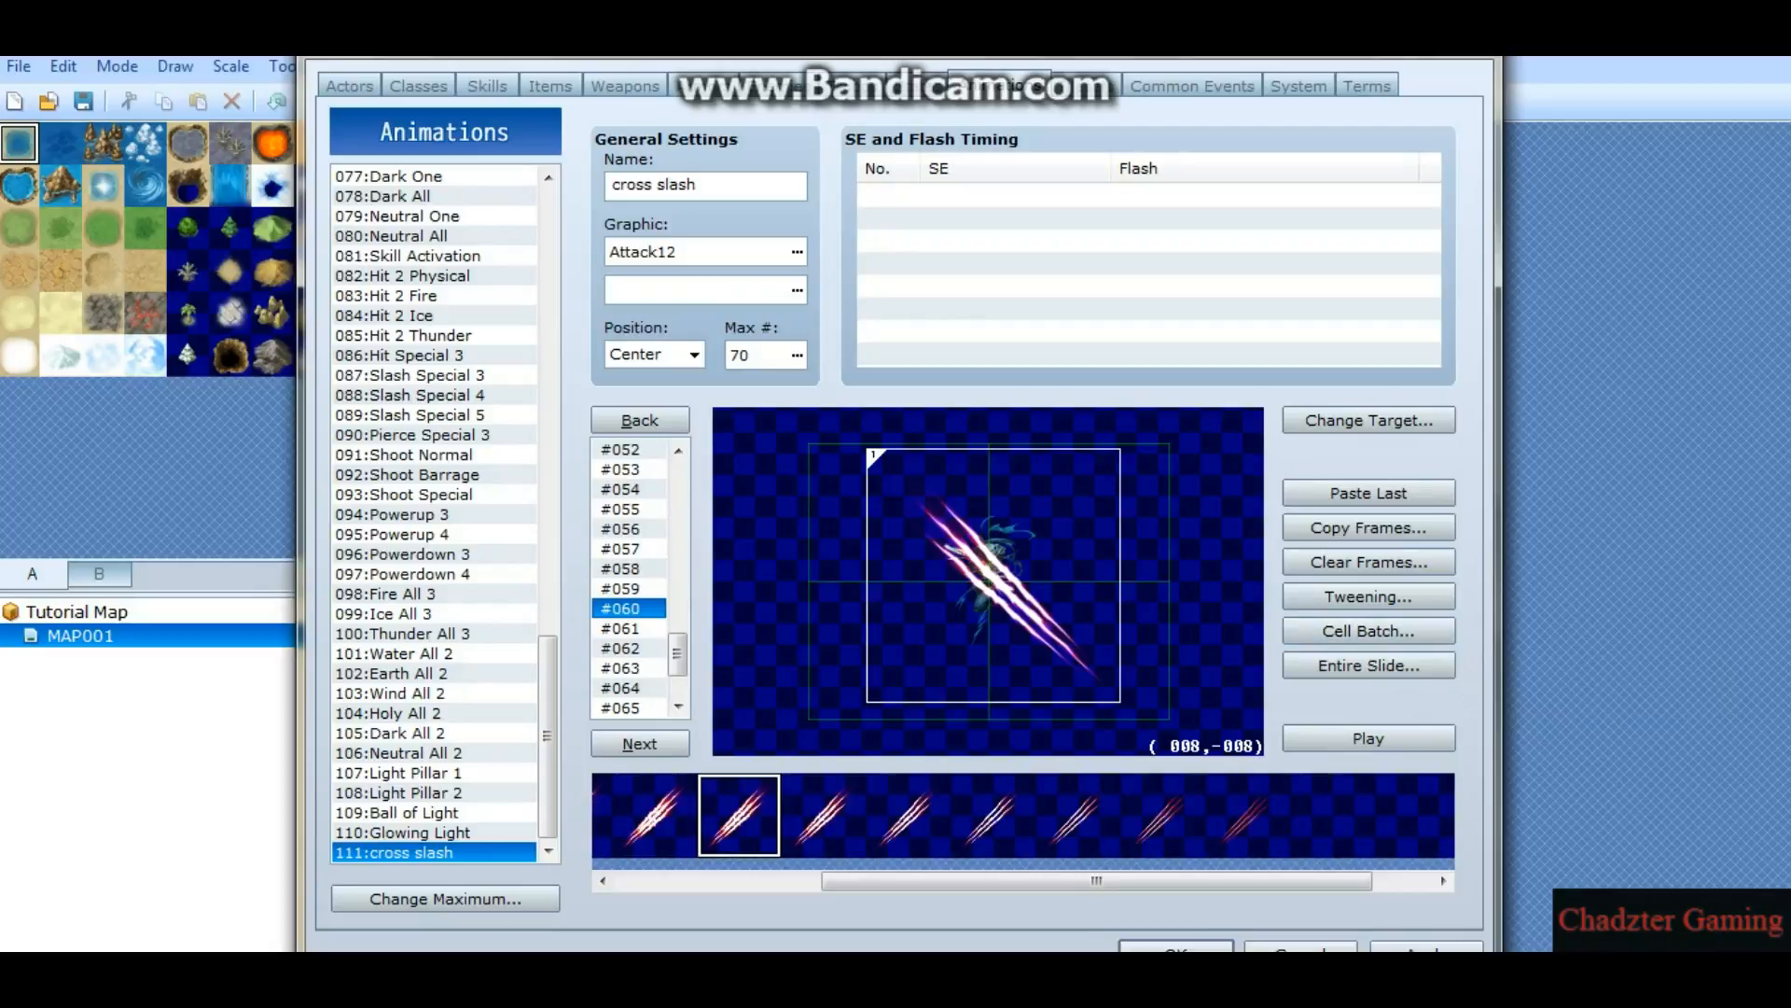
Step: Slide all cells in frames 53 to 70 by -80 in X with Entire Slide
click(1368, 665)
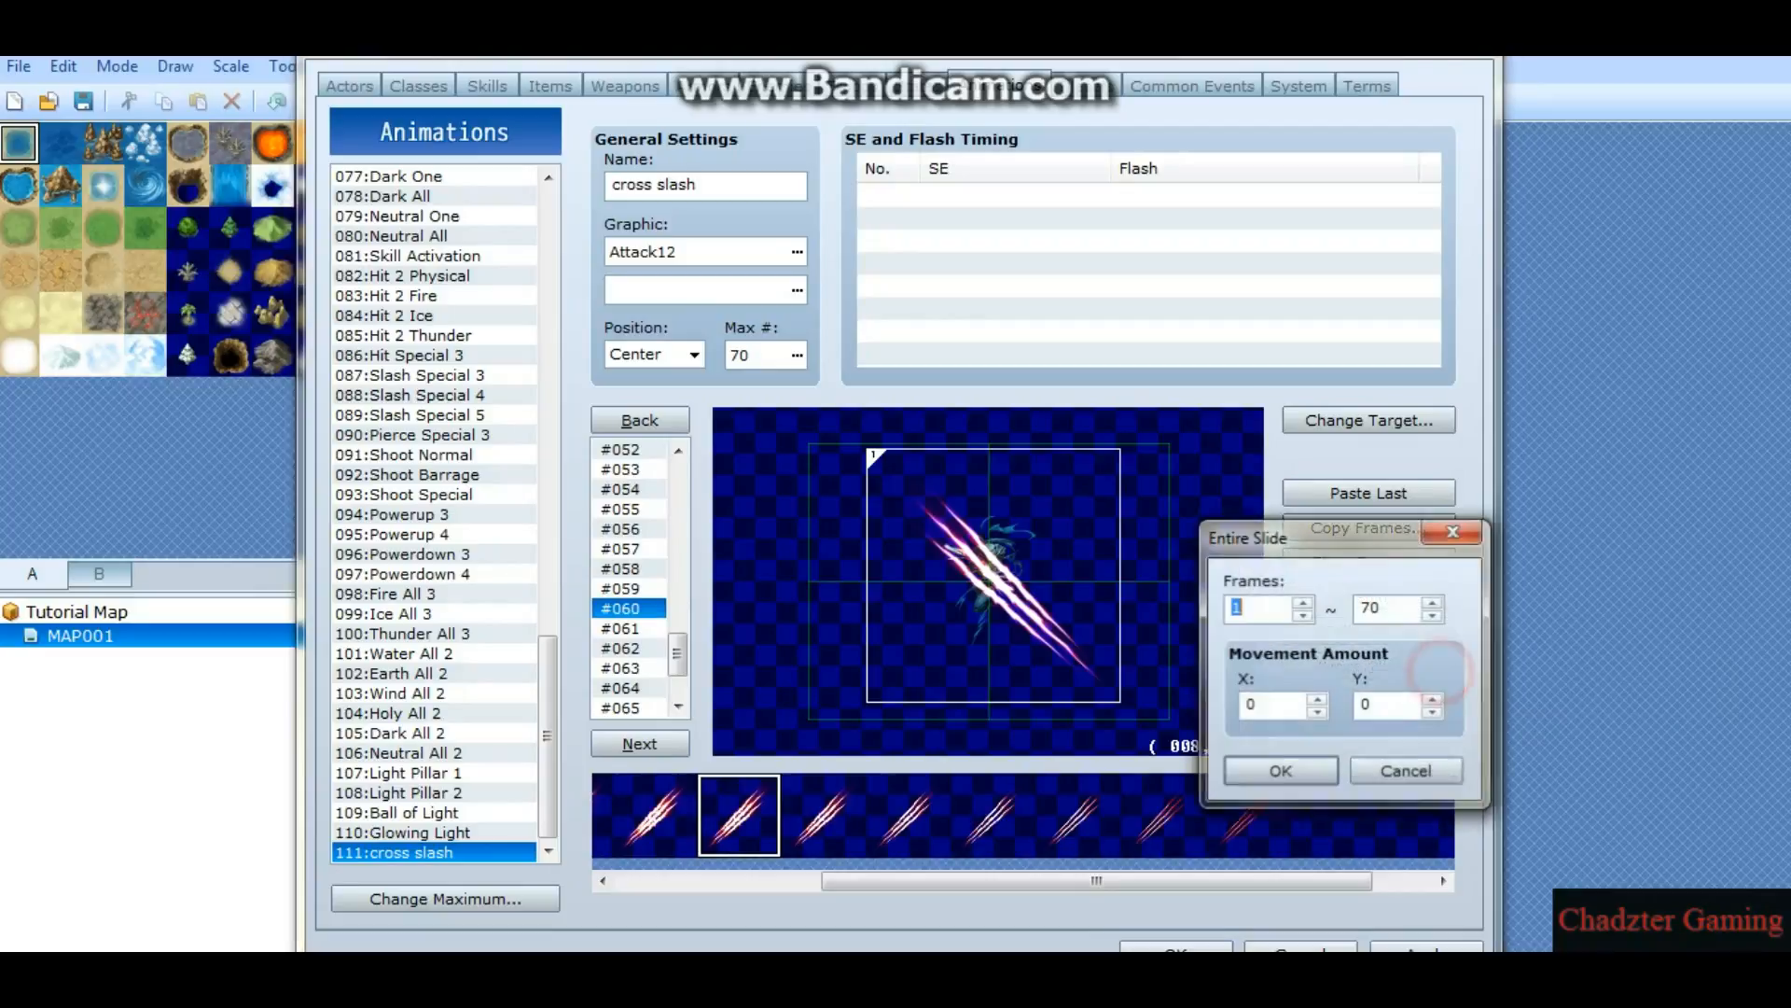
drag(1287, 537, 1575, 372)
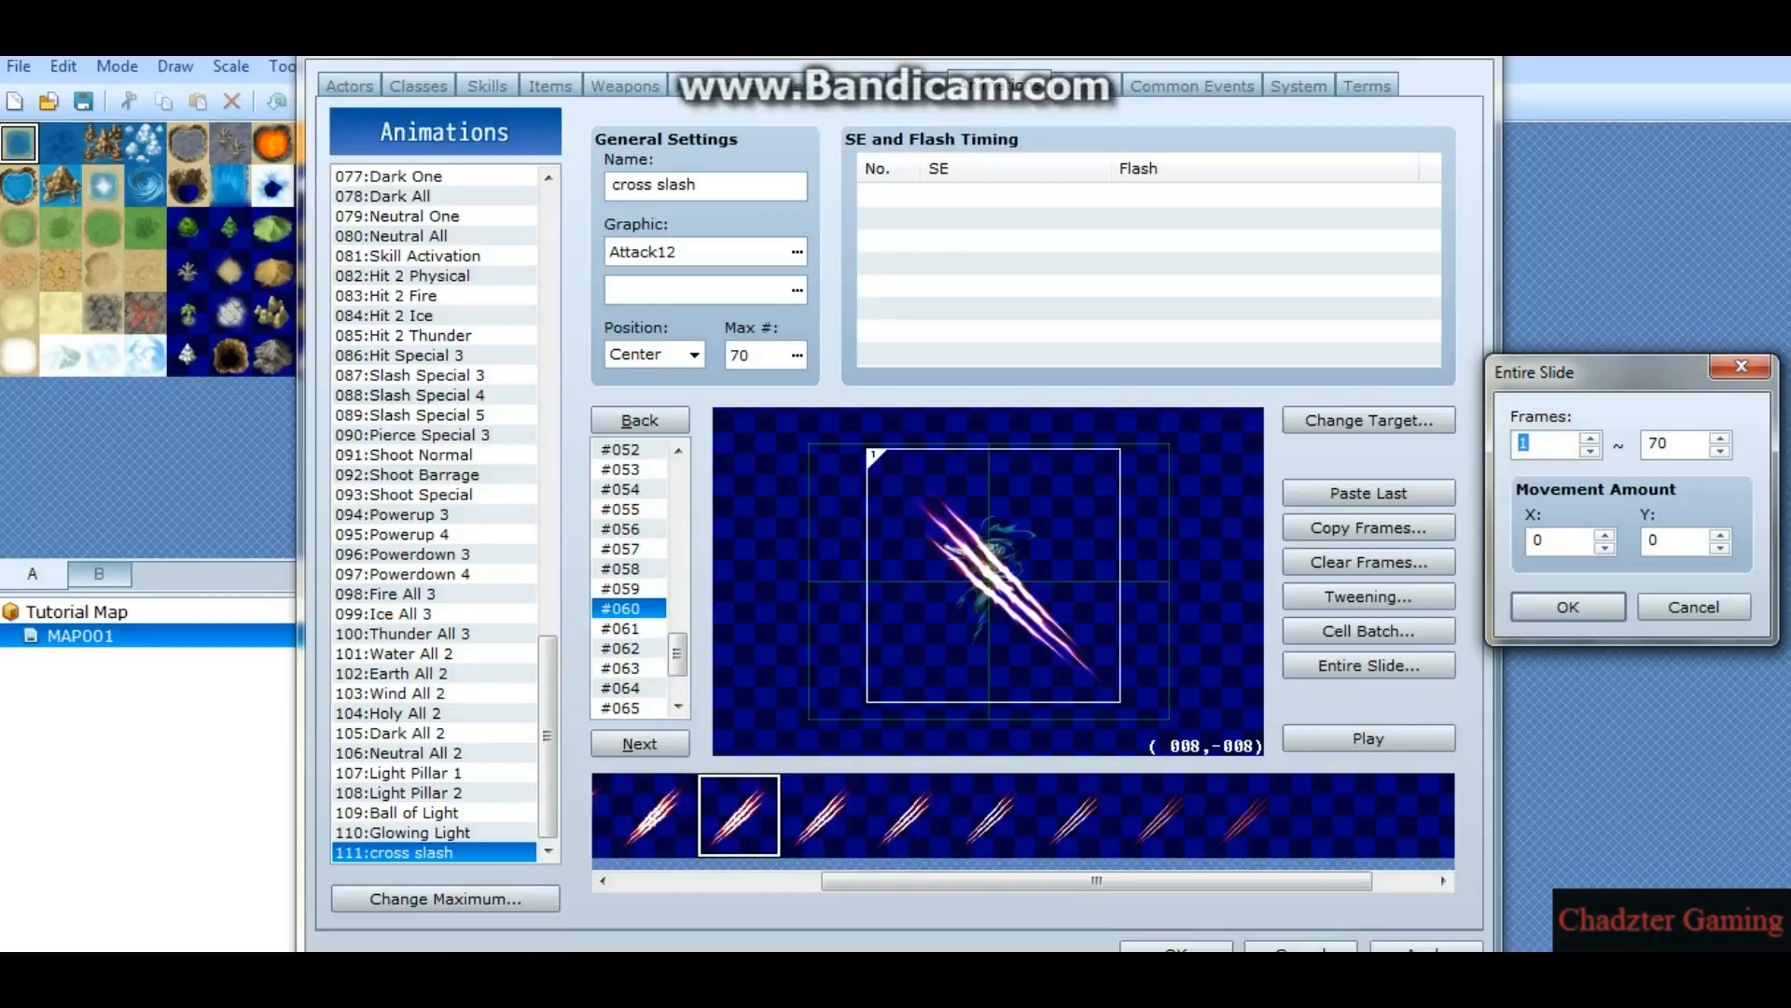
text(53)
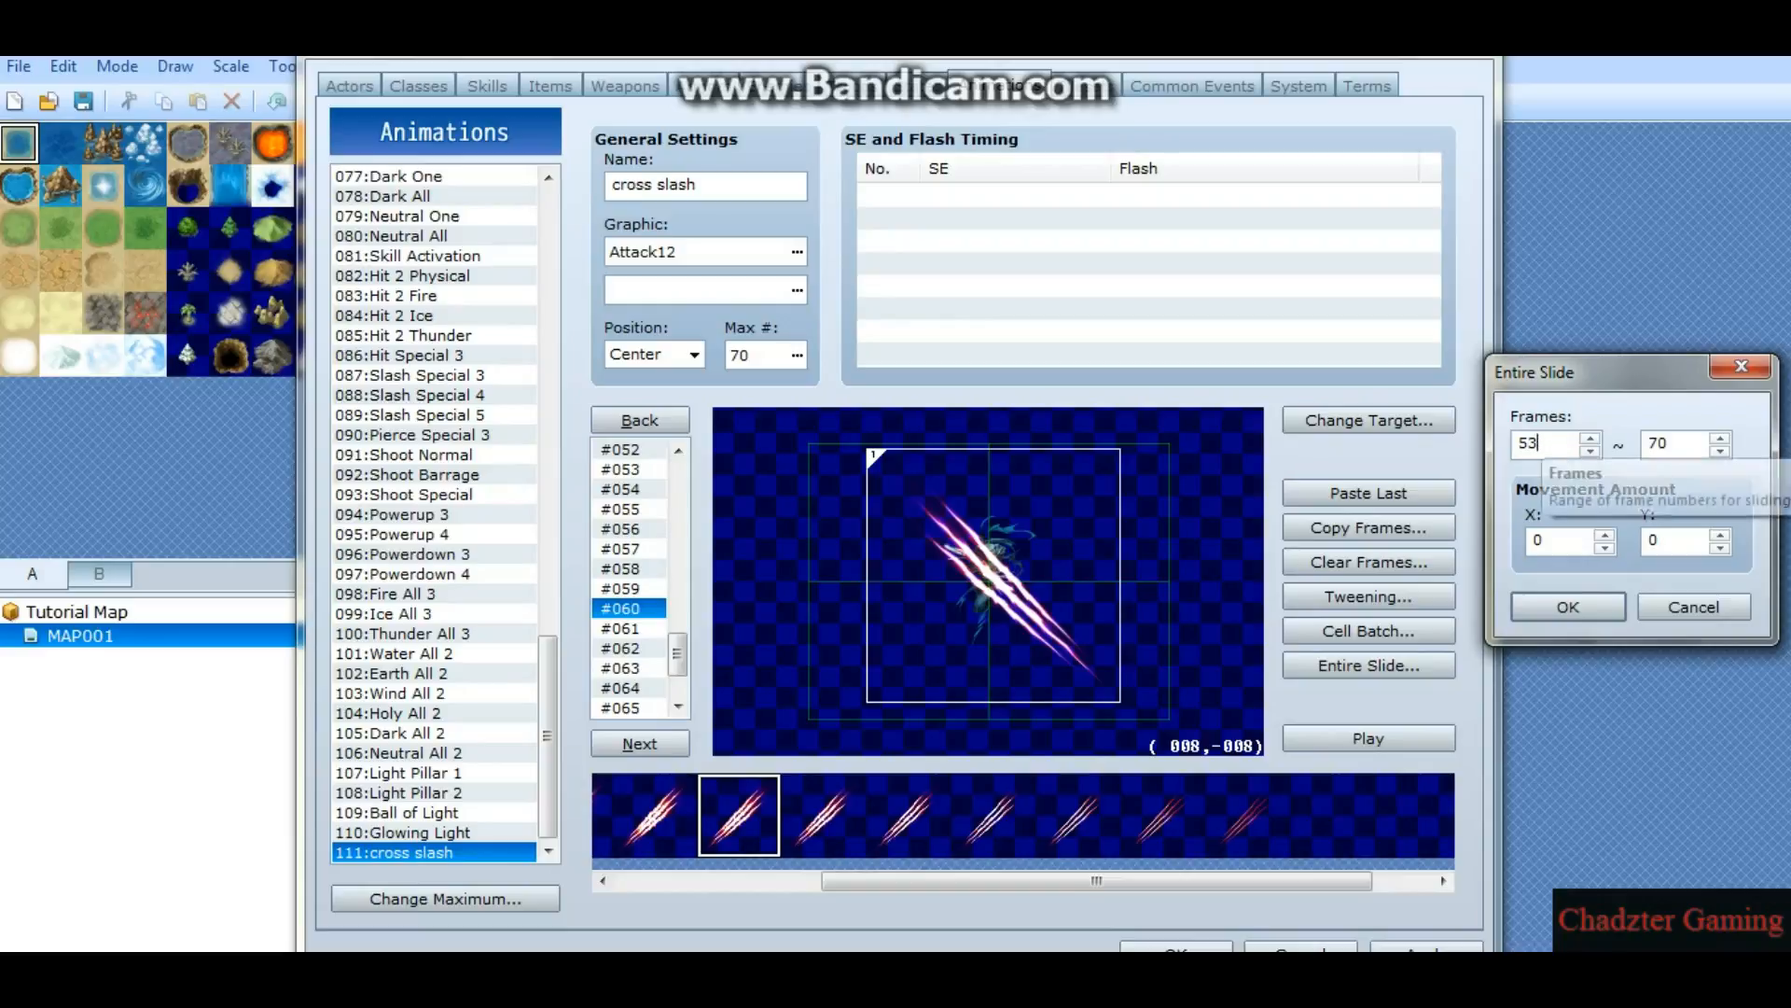
key(Tab)
key(Tab)
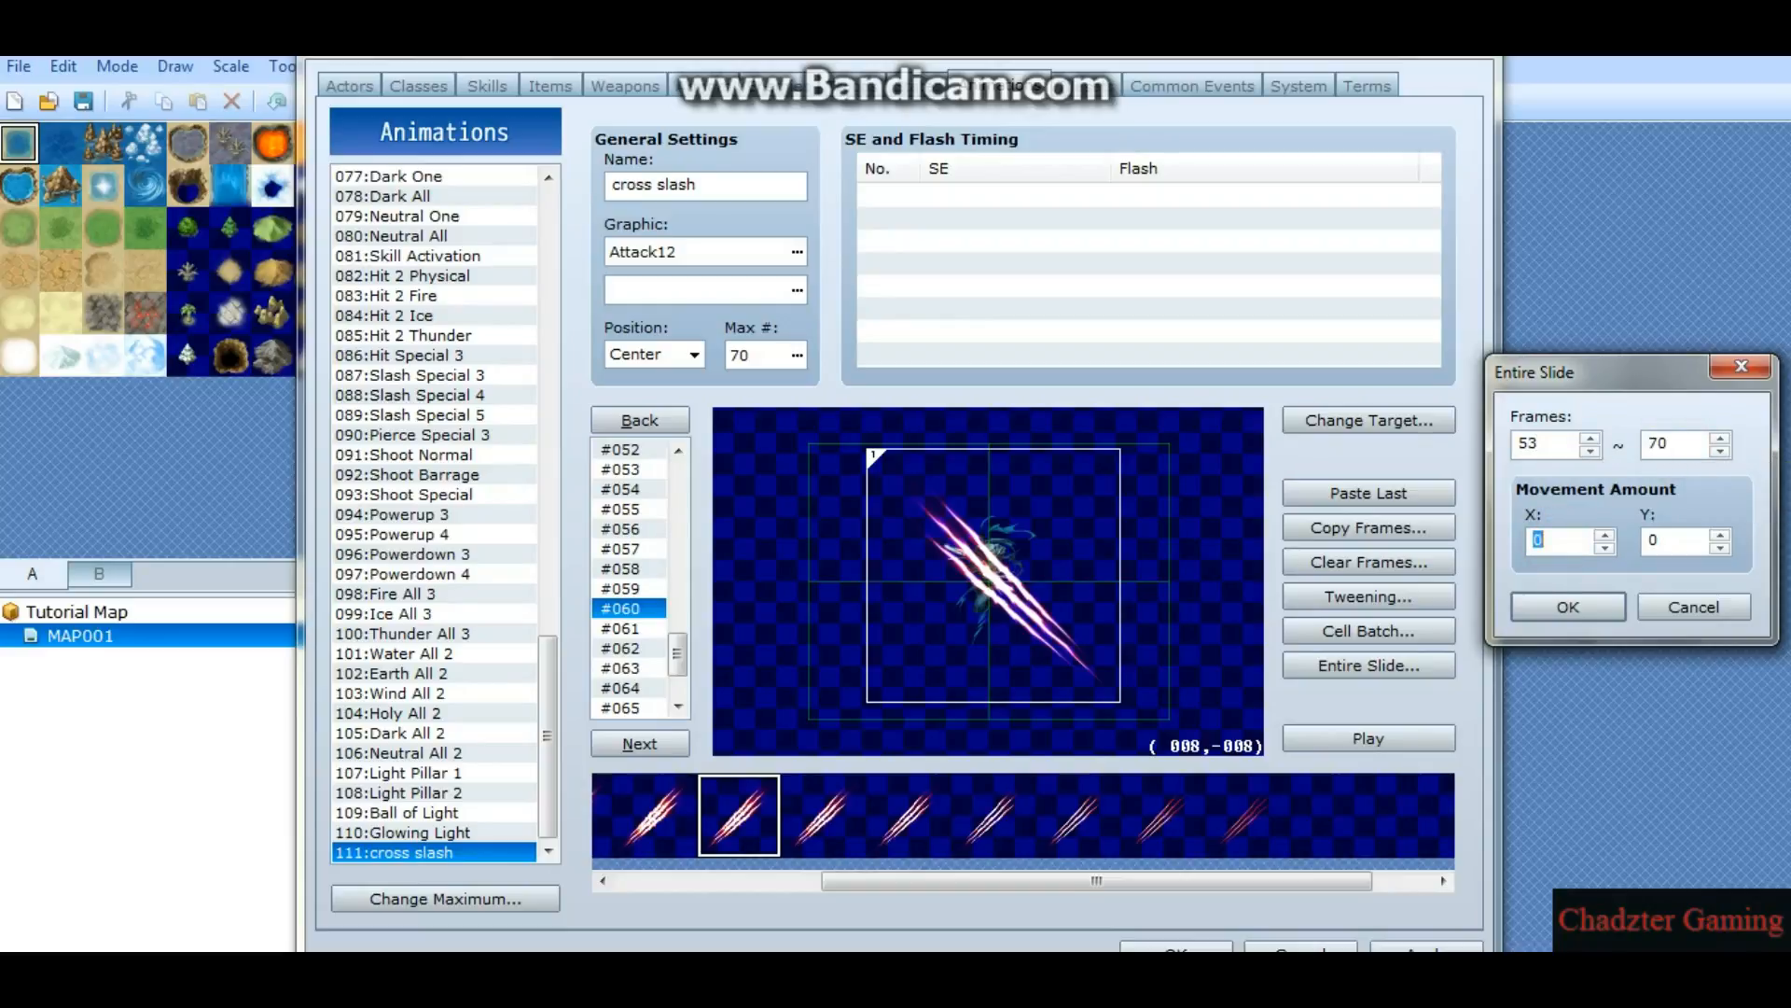
text(-80)
click(1567, 607)
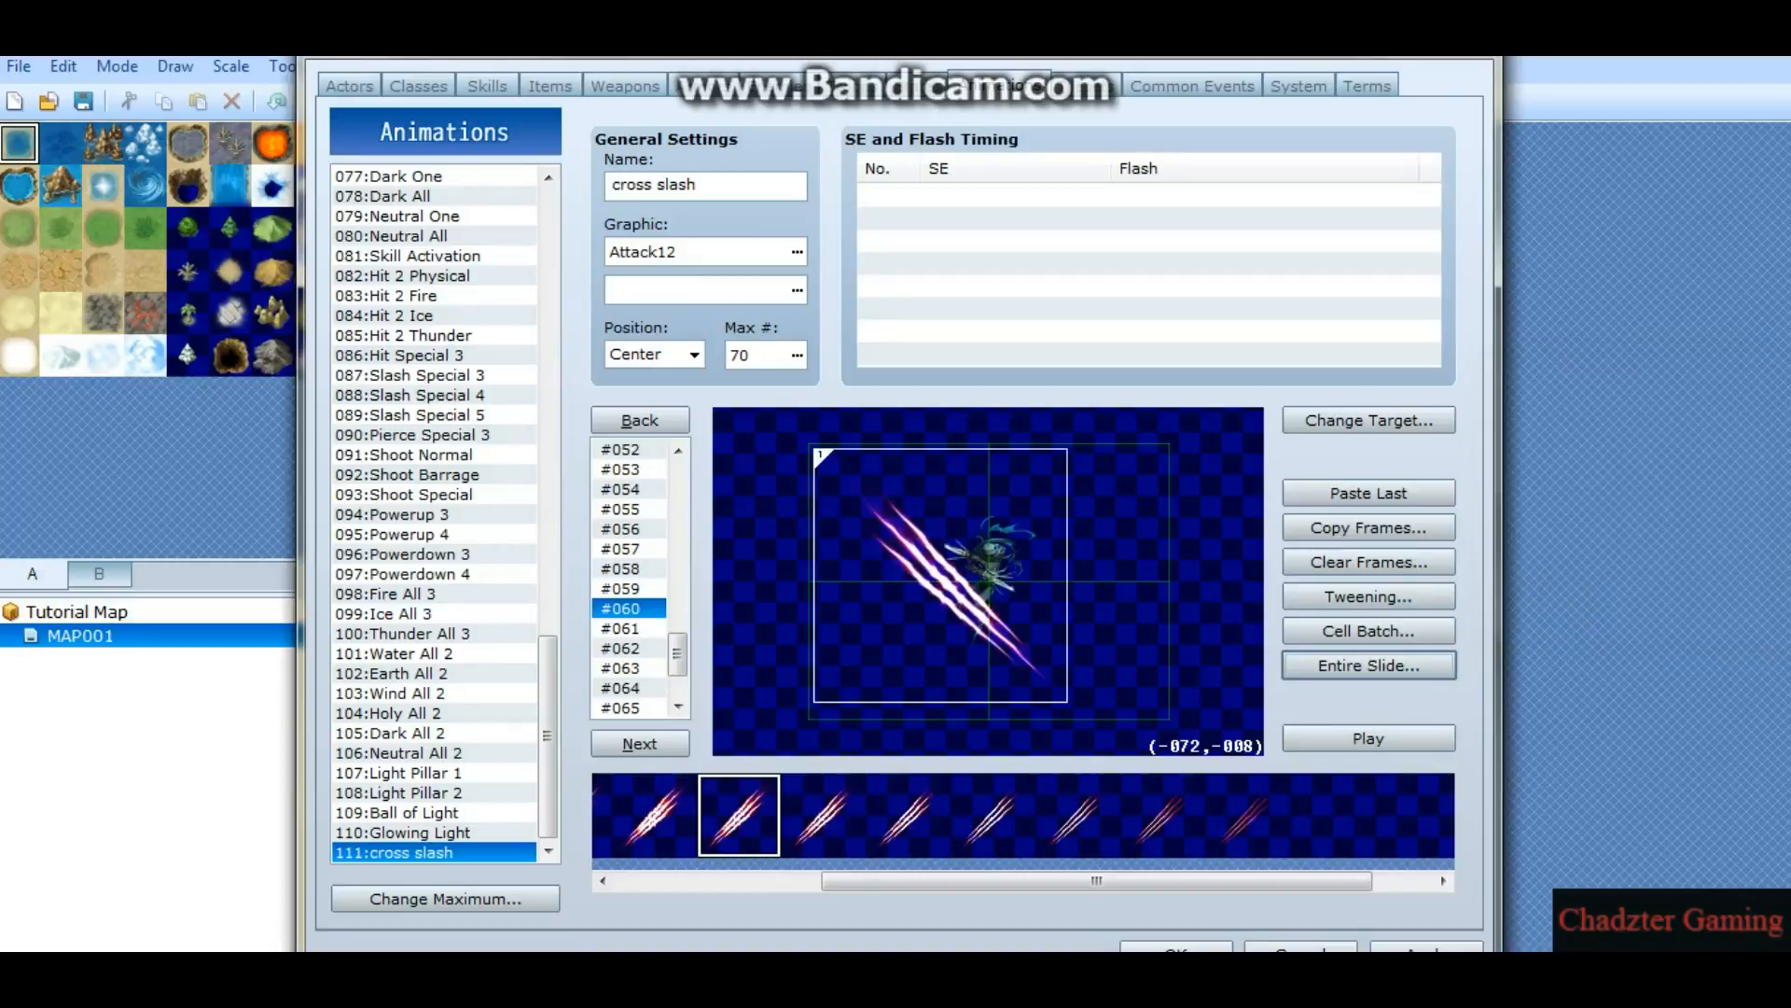
mouse_move(968, 607)
mouse_down()
mouse_move(1076, 607)
mouse_move(967, 608)
mouse_up()
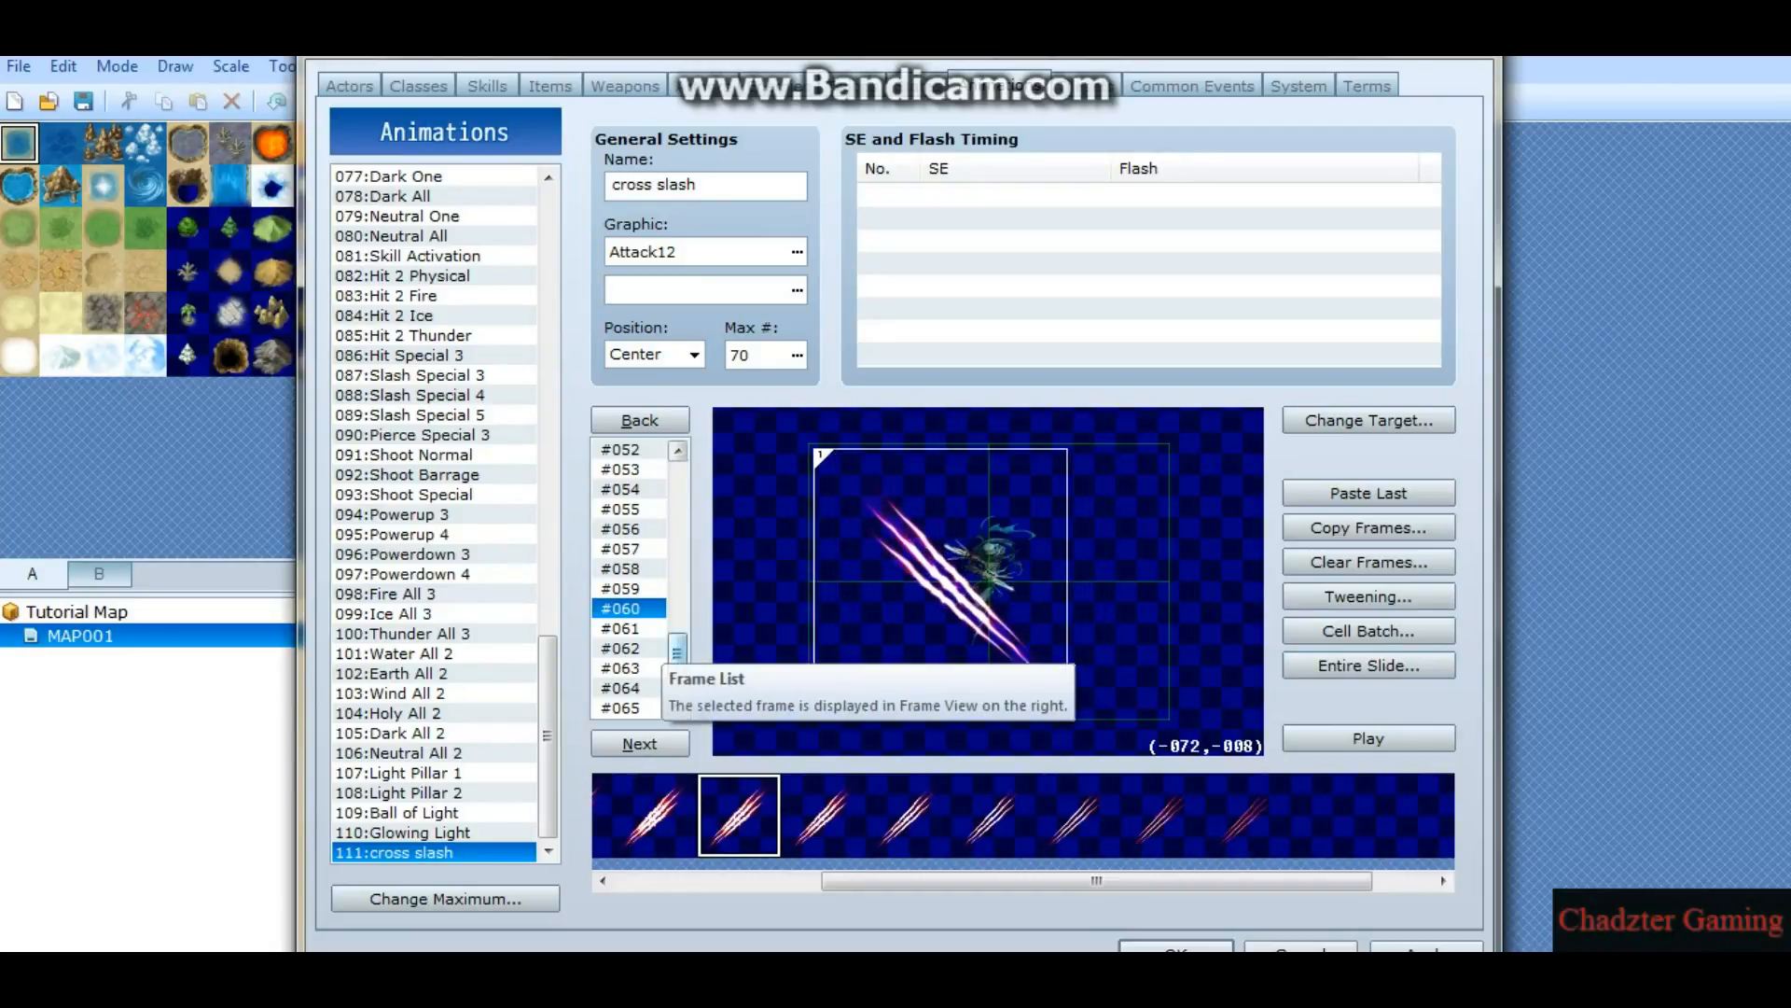
mouse_move(676, 647)
mouse_down()
mouse_move(676, 630)
mouse_move(677, 668)
mouse_up()
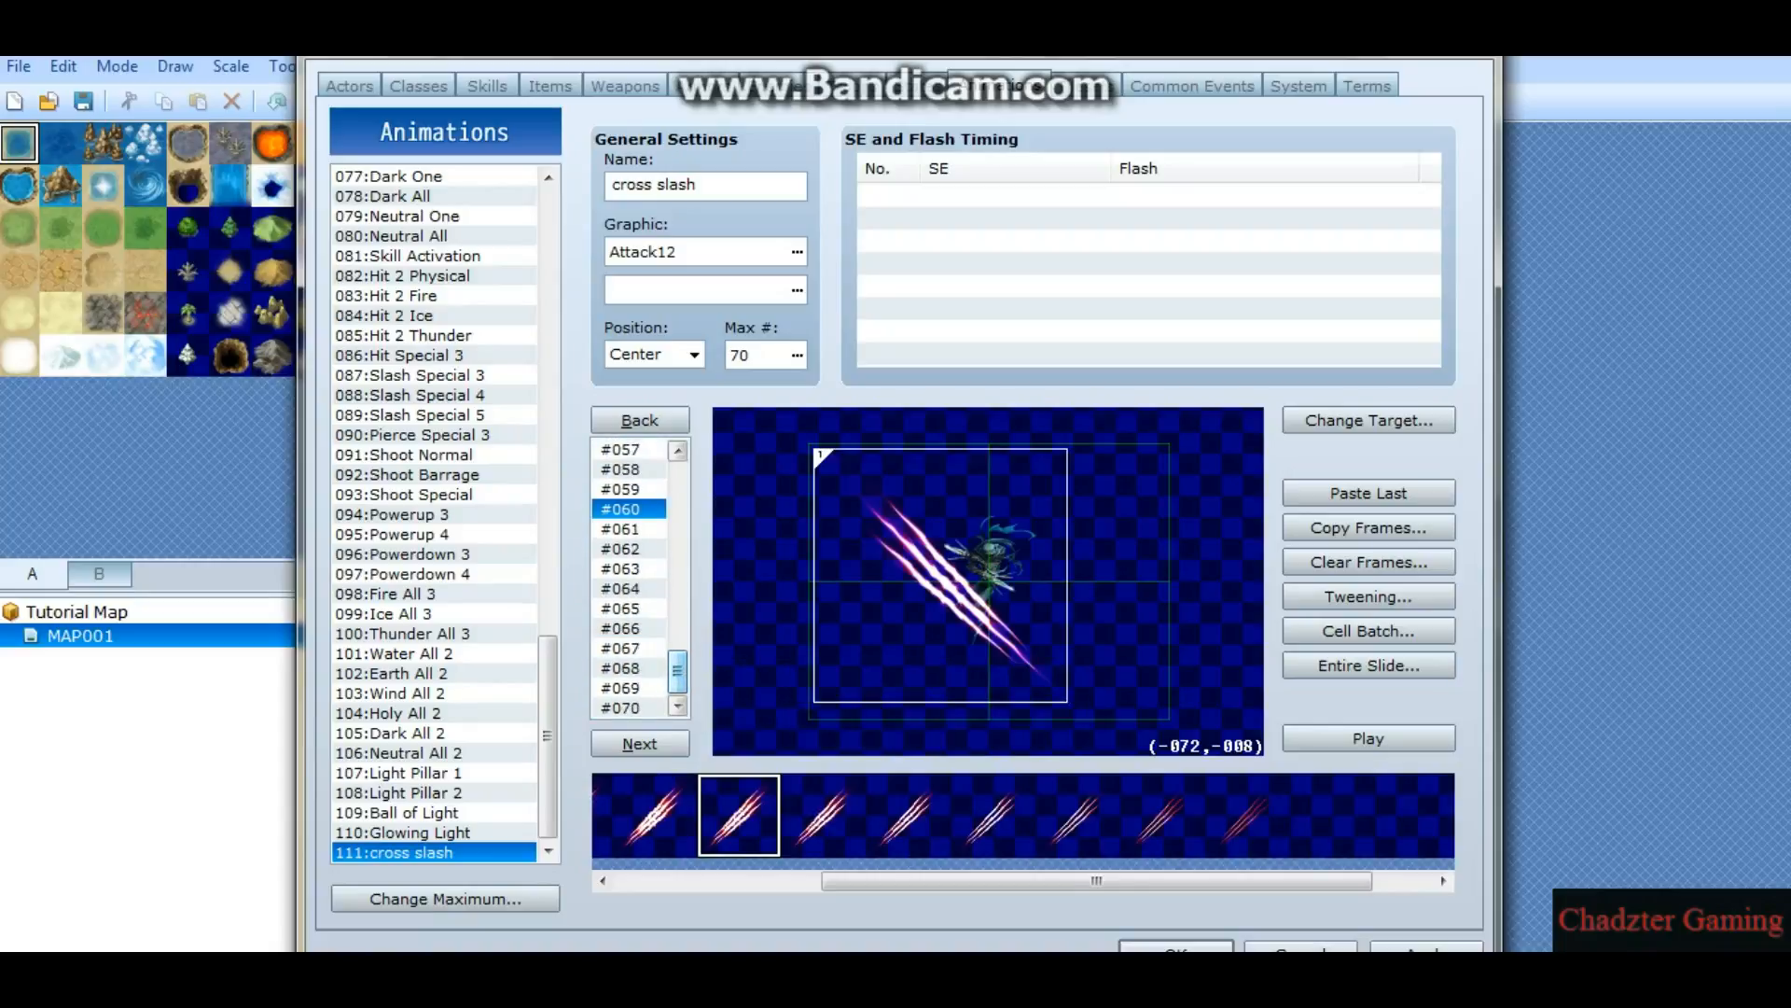